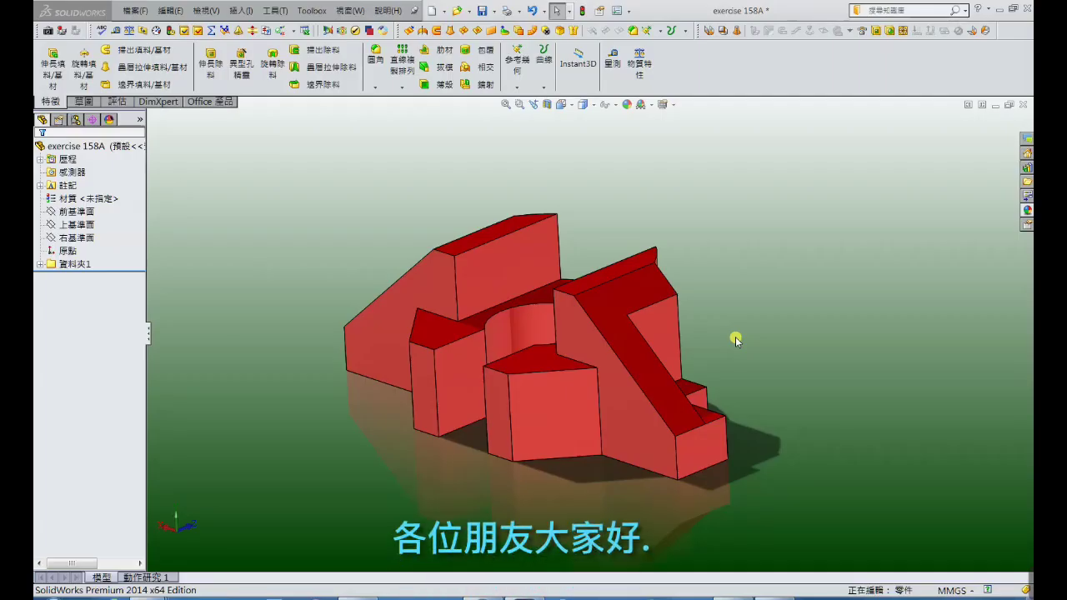
Orbit the red part exercise 158A to several angles, down to a low front view, then zoom in.
{"action": "mouse_move", "coordinate": [736, 340]}
{"action": "middle_mouse_down"}
{"action": "mouse_move", "coordinate": [753, 256]}
{"action": "mouse_move", "coordinate": [753, 389]}
{"action": "mouse_move", "coordinate": [755, 366]}
{"action": "mouse_move", "coordinate": [679, 365]}
{"action": "mouse_move", "coordinate": [543, 414]}
{"action": "mouse_move", "coordinate": [508, 445]}
{"action": "mouse_move", "coordinate": [511, 542]}
{"action": "middle_mouse_up"}
{"action": "mouse_move", "coordinate": [524, 442]}
{"action": "middle_mouse_down"}
{"action": "mouse_move", "coordinate": [558, 428]}
{"action": "mouse_move", "coordinate": [539, 489]}
{"action": "mouse_move", "coordinate": [539, 443]}
{"action": "mouse_move", "coordinate": [584, 389]}
{"action": "mouse_move", "coordinate": [654, 368]}
{"action": "mouse_move", "coordinate": [731, 415]}
{"action": "mouse_move", "coordinate": [801, 398]}
{"action": "mouse_move", "coordinate": [776, 492]}
{"action": "middle_mouse_up"}
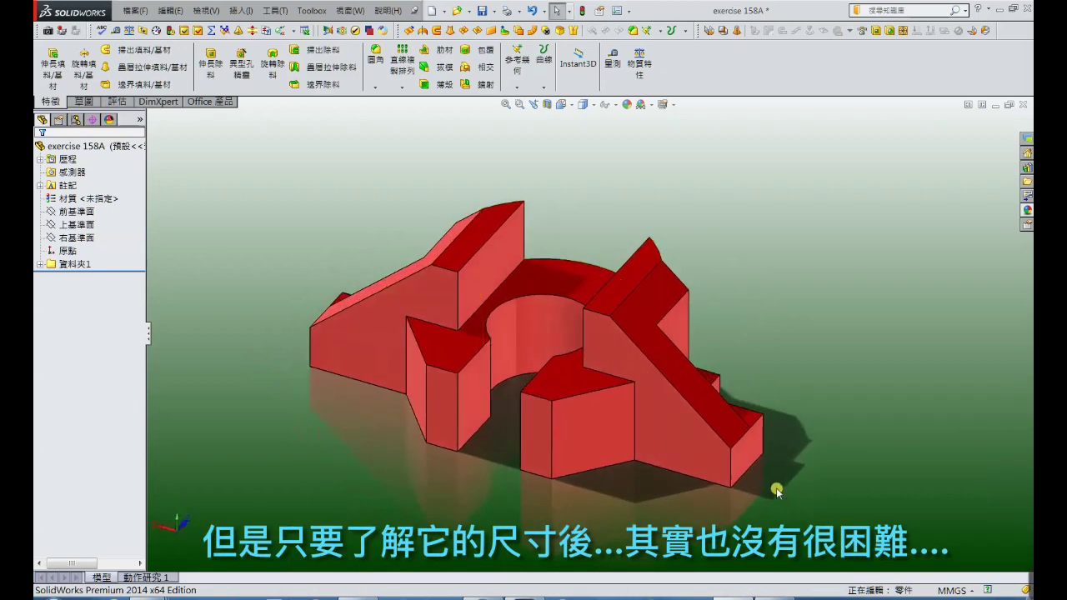
{"action": "mouse_move", "coordinate": [741, 352]}
{"action": "middle_mouse_down"}
{"action": "mouse_move", "coordinate": [739, 376]}
{"action": "mouse_move", "coordinate": [773, 300]}
{"action": "mouse_move", "coordinate": [783, 328]}
{"action": "mouse_move", "coordinate": [748, 329]}
{"action": "mouse_move", "coordinate": [636, 374]}
{"action": "mouse_move", "coordinate": [498, 388]}
{"action": "mouse_move", "coordinate": [445, 431]}
{"action": "mouse_move", "coordinate": [345, 475]}
{"action": "mouse_move", "coordinate": [326, 453]}
{"action": "mouse_move", "coordinate": [362, 425]}
{"action": "mouse_move", "coordinate": [576, 410]}
{"action": "mouse_move", "coordinate": [553, 460]}
{"action": "mouse_move", "coordinate": [603, 486]}
{"action": "mouse_move", "coordinate": [601, 534]}
{"action": "middle_mouse_up"}
{"action": "scroll", "coordinate": [599, 534], "scroll_direction": "down", "scroll_amount": 2}
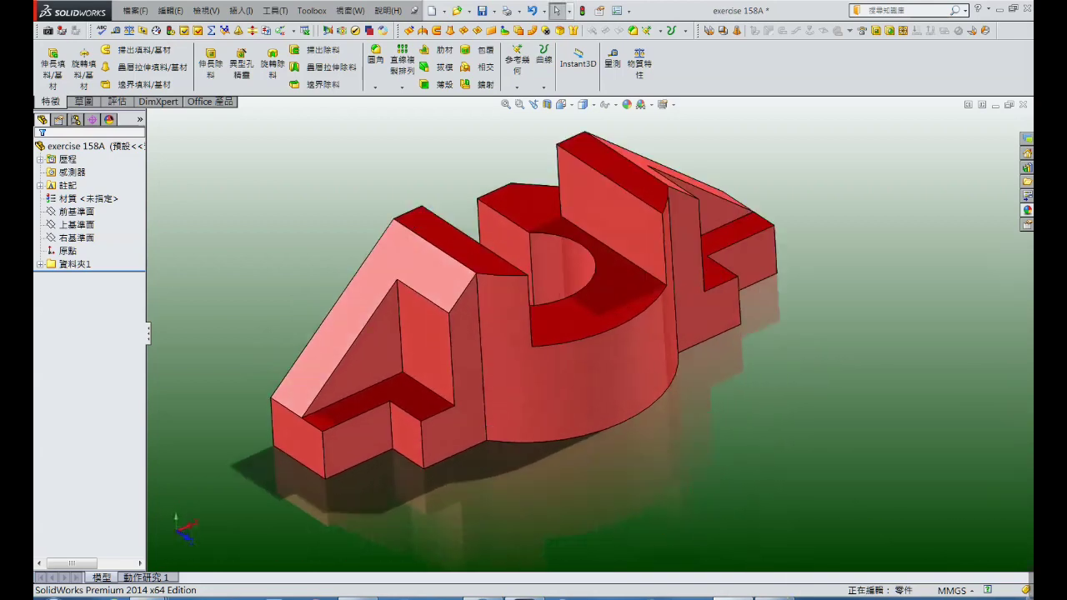
{"action": "left_click", "coordinate": [756, 569]}
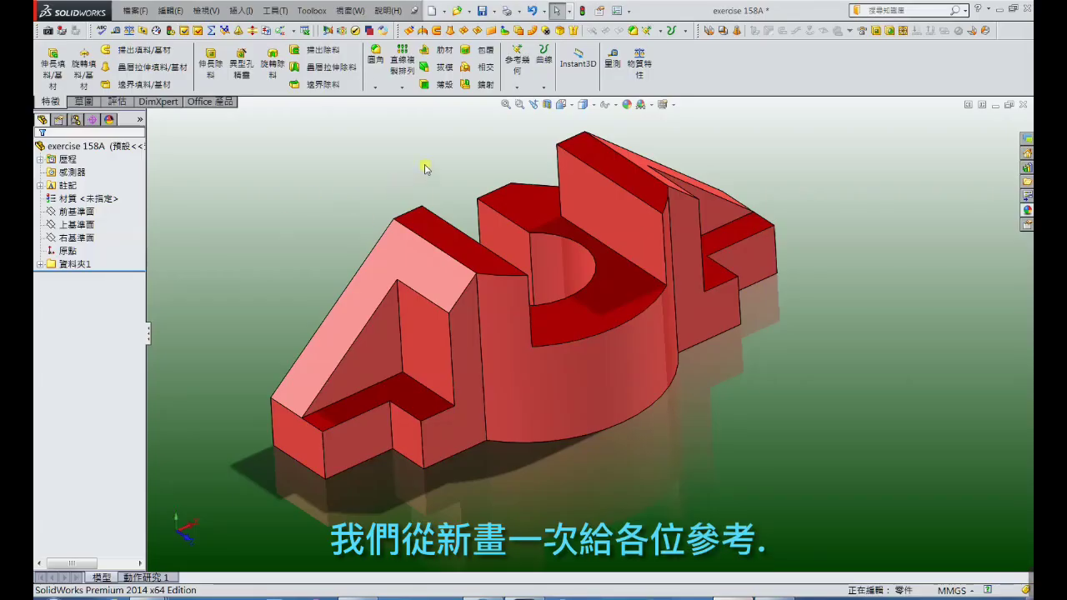
Create a new blank part document.
{"action": "mouse_move", "coordinate": [675, 317]}
{"action": "middle_mouse_down"}
{"action": "mouse_move", "coordinate": [675, 186]}
{"action": "mouse_move", "coordinate": [528, 295]}
{"action": "mouse_move", "coordinate": [568, 351]}
{"action": "mouse_move", "coordinate": [614, 334]}
{"action": "mouse_move", "coordinate": [614, 286]}
{"action": "mouse_move", "coordinate": [686, 214]}
{"action": "middle_mouse_up"}
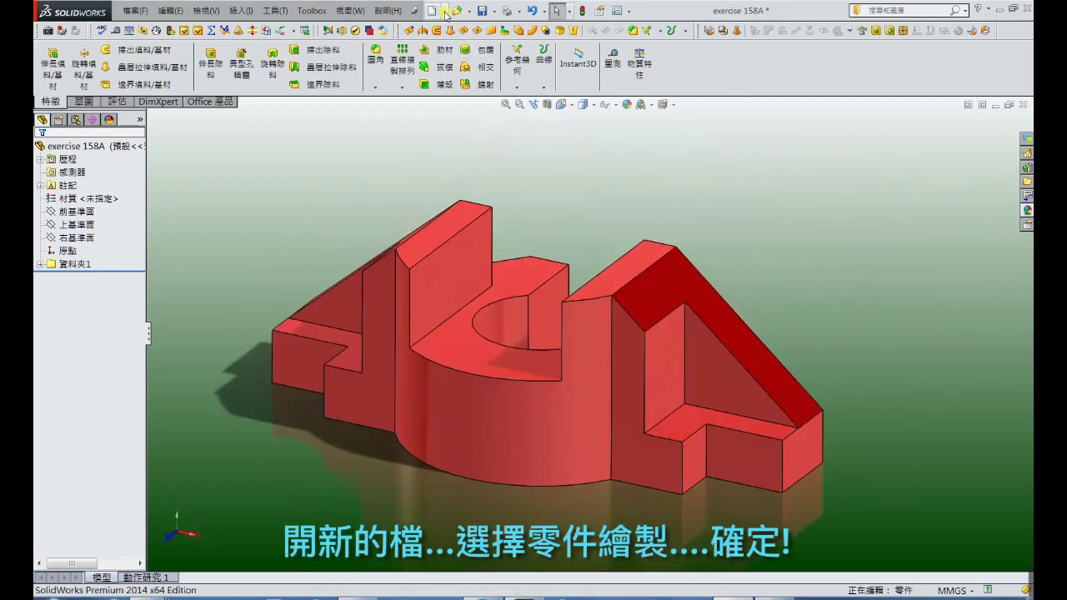
{"action": "left_click", "coordinate": [446, 13]}
{"action": "left_click", "coordinate": [435, 28]}
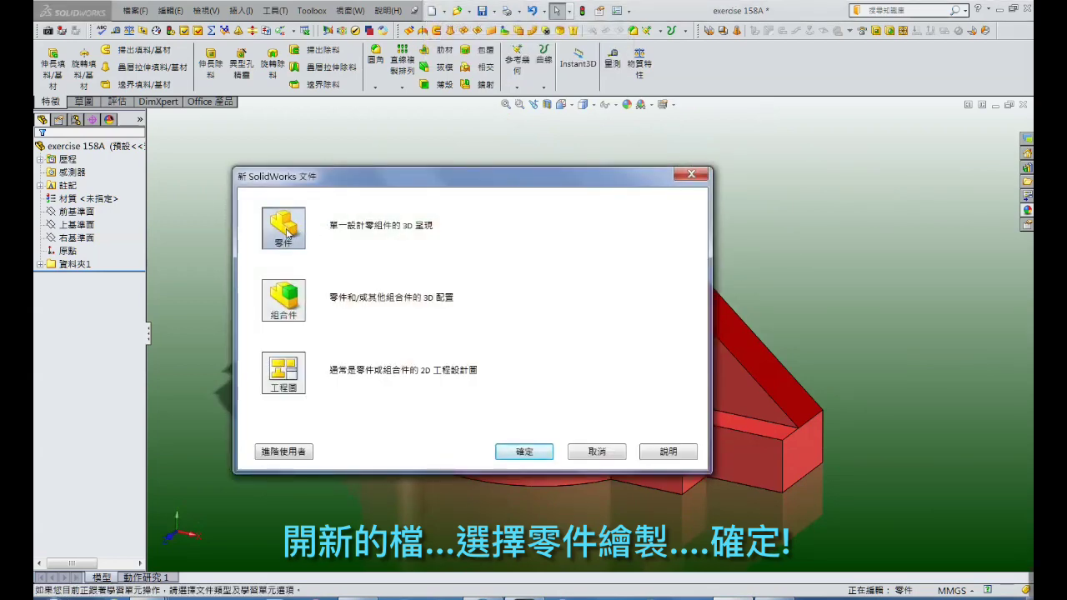
{"action": "left_click", "coordinate": [526, 452]}
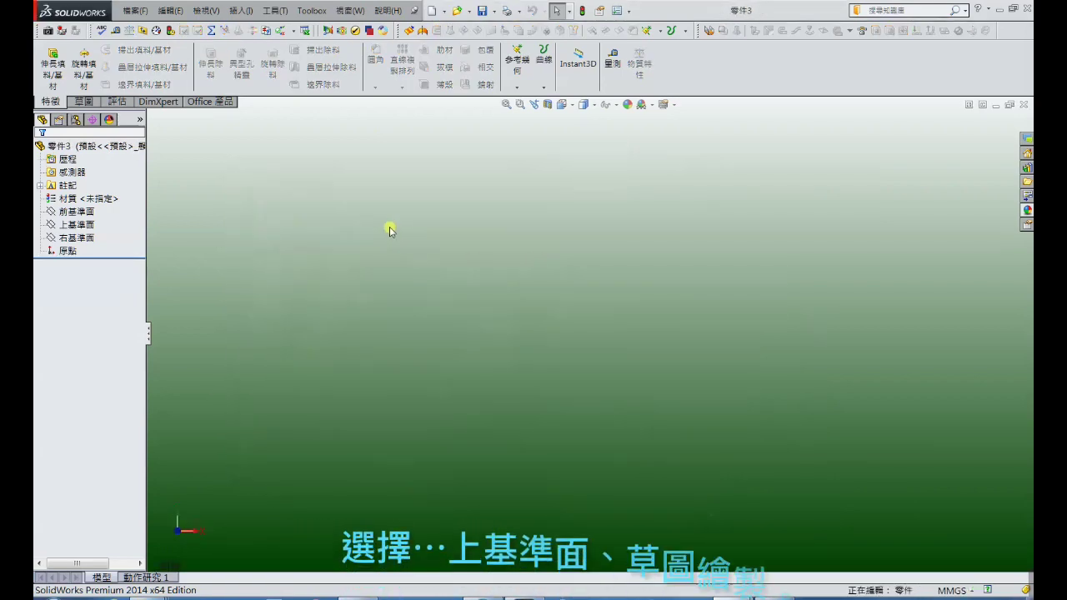
Sketch on the Top Plane with horizontal and vertical construction lines meeting at the origin.
{"action": "left_click", "coordinate": [91, 226]}
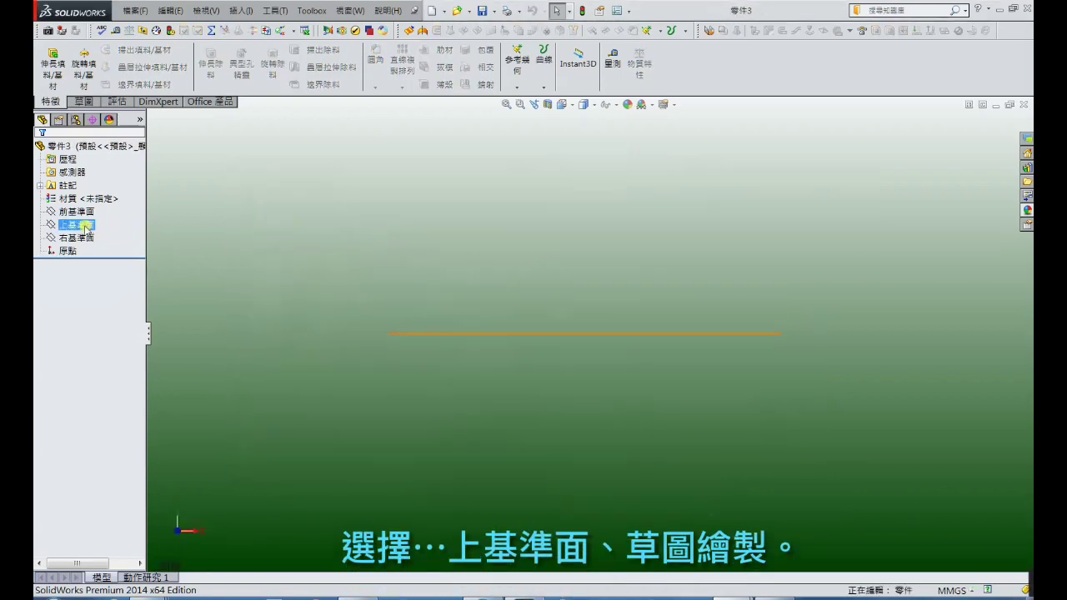
{"action": "left_click", "coordinate": [125, 212]}
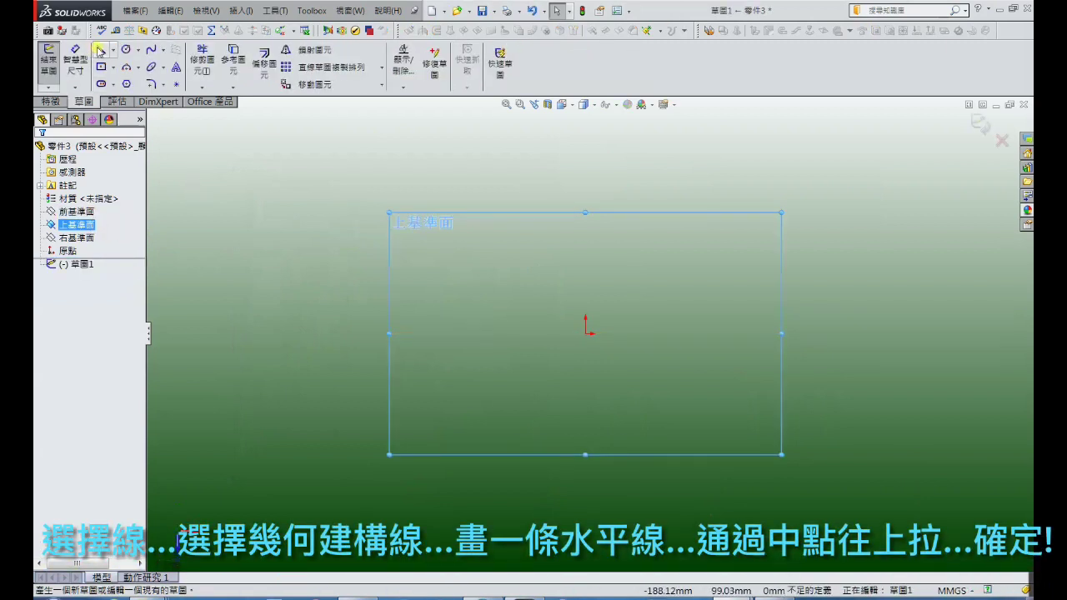
{"action": "left_click", "coordinate": [101, 51]}
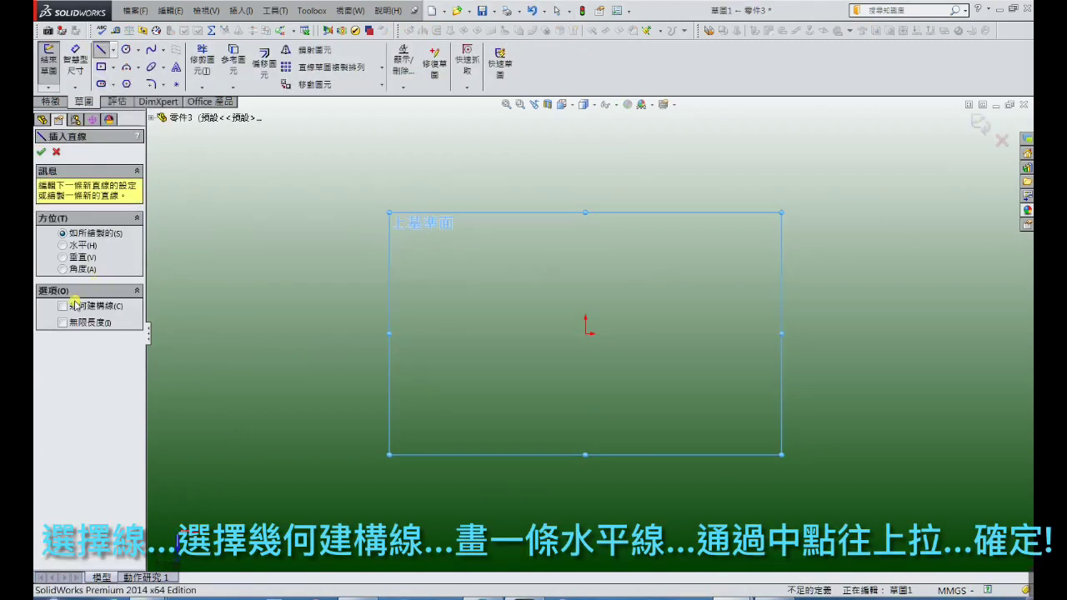
{"action": "left_click", "coordinate": [313, 334]}
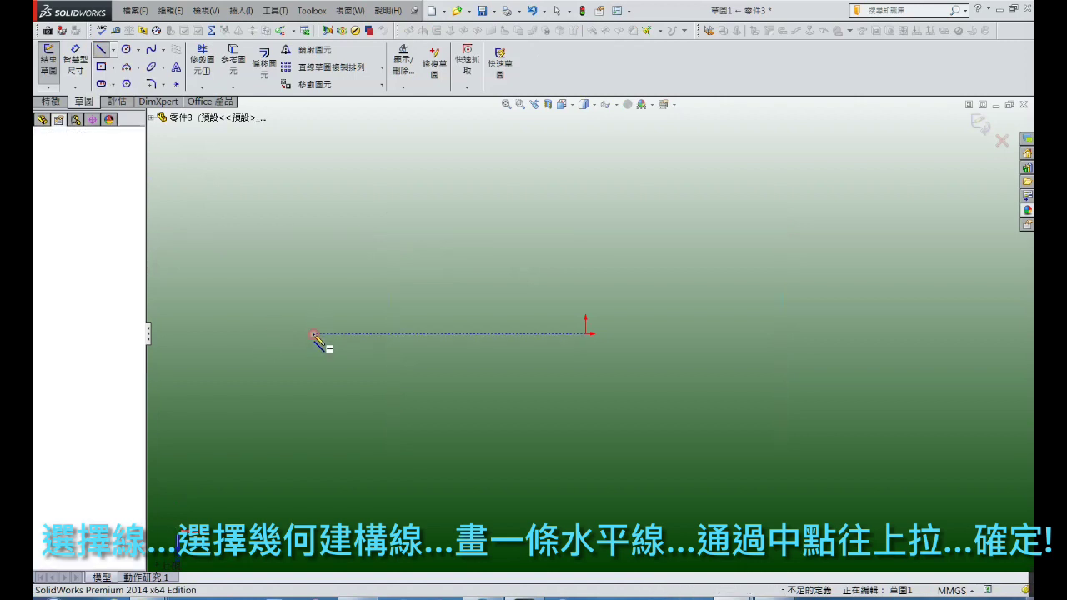
{"action": "left_click", "coordinate": [587, 333]}
{"action": "left_click", "coordinate": [586, 129]}
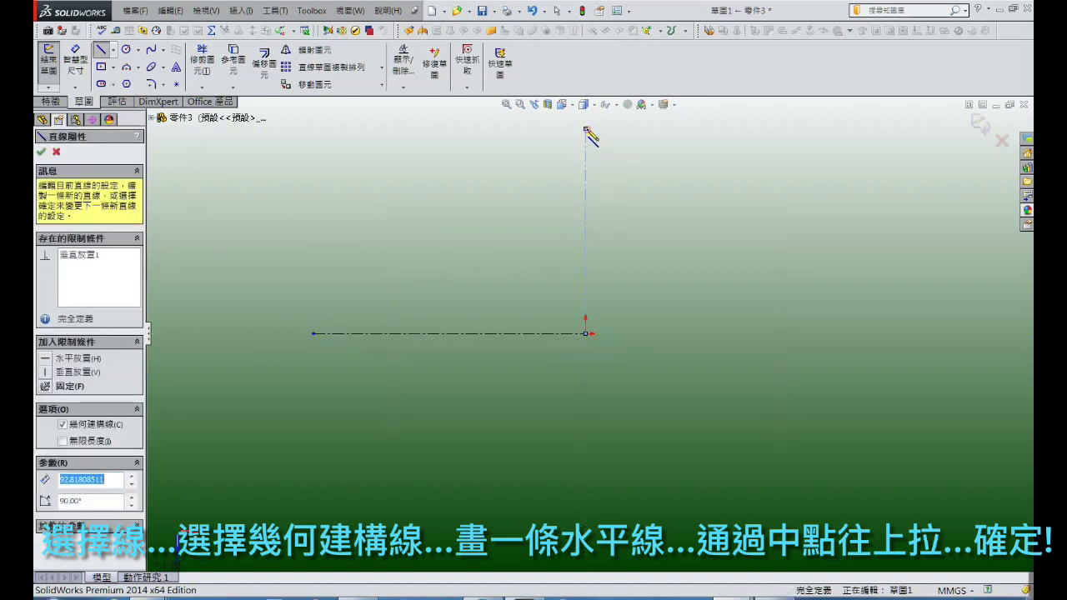
{"action": "right_click", "coordinate": [586, 129]}
{"action": "left_click", "coordinate": [634, 139]}
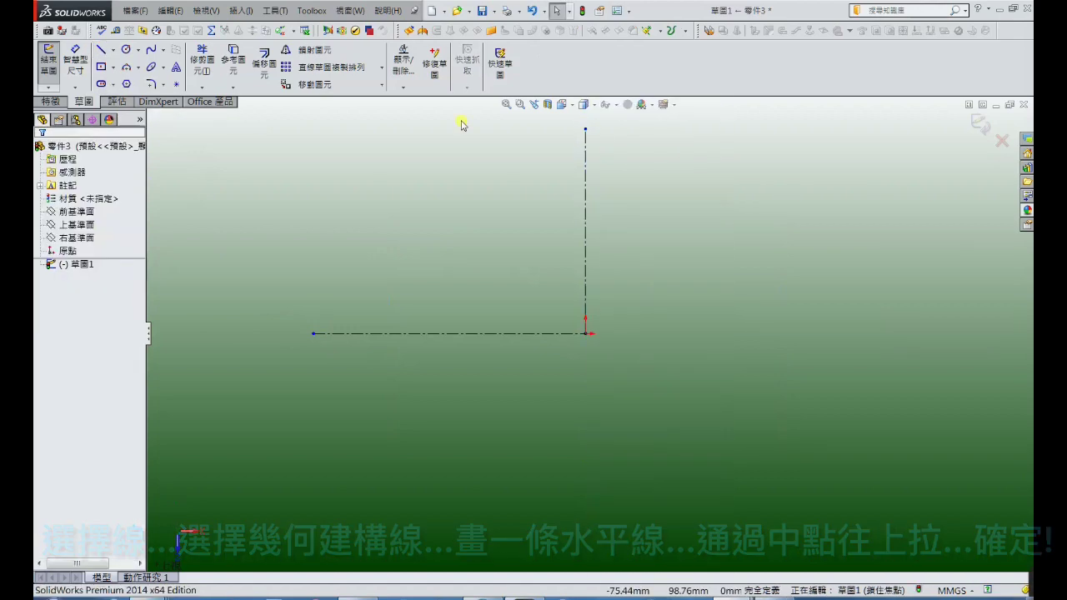
Draw a small and a large circle, both centred on the origin.
{"action": "left_click", "coordinate": [128, 52]}
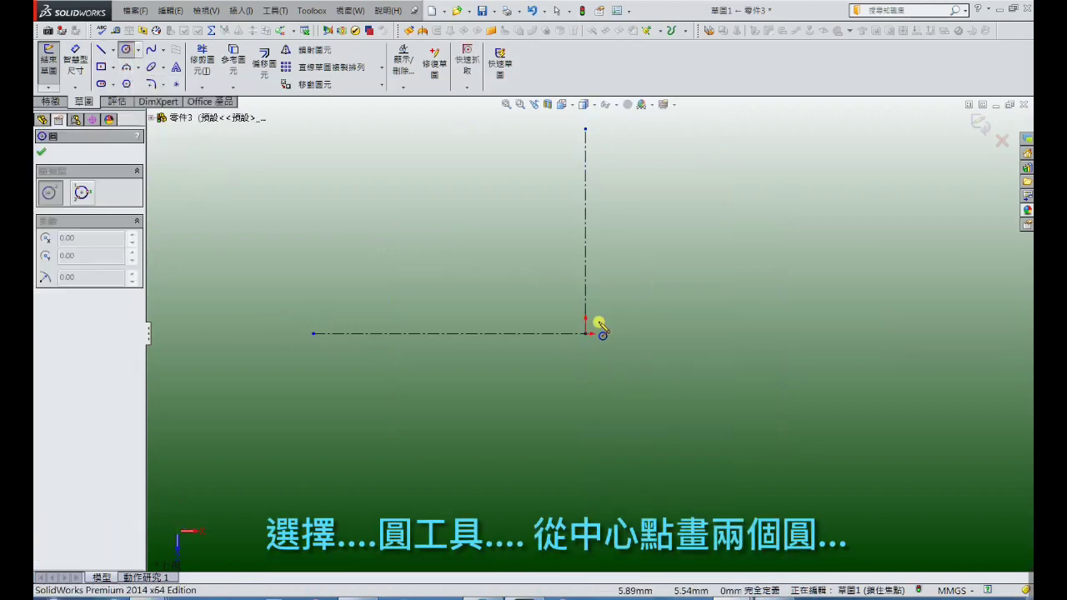
{"action": "left_click", "coordinate": [587, 334]}
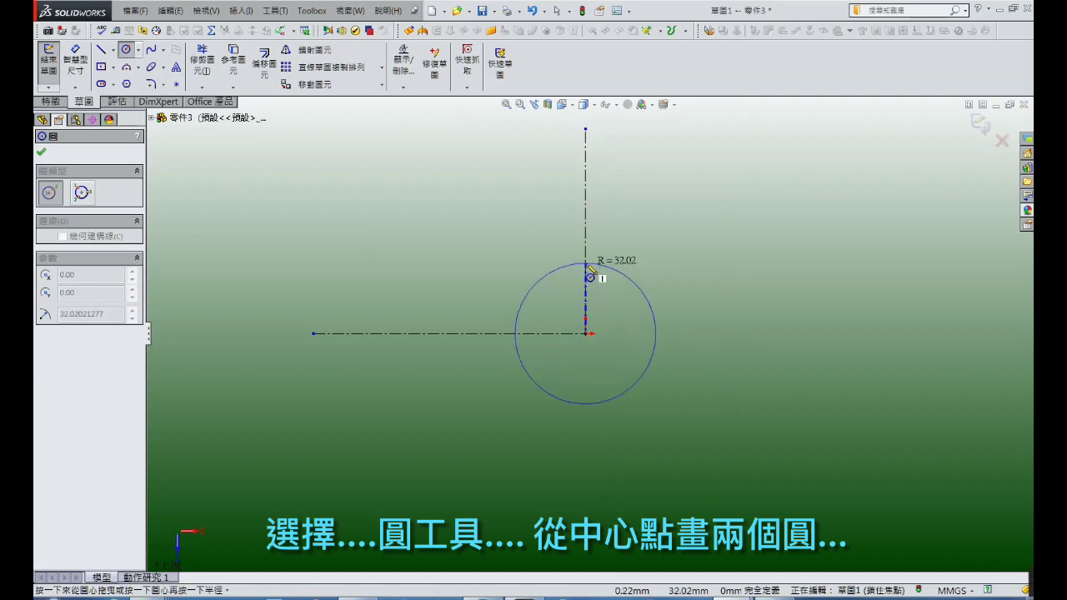
{"action": "left_click", "coordinate": [591, 275]}
{"action": "left_click", "coordinate": [587, 334]}
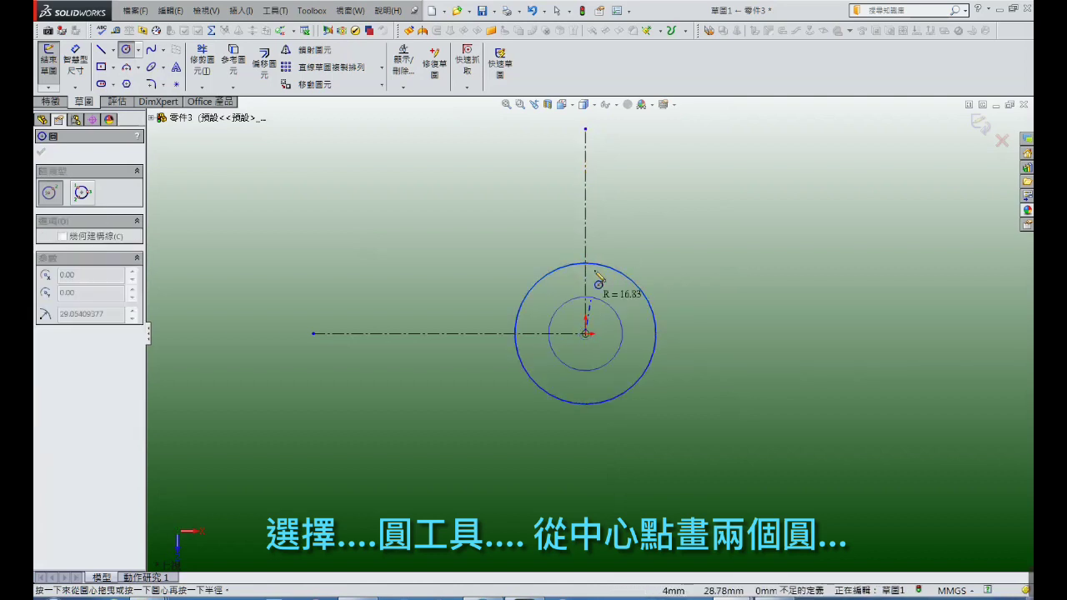
{"action": "left_click", "coordinate": [594, 193]}
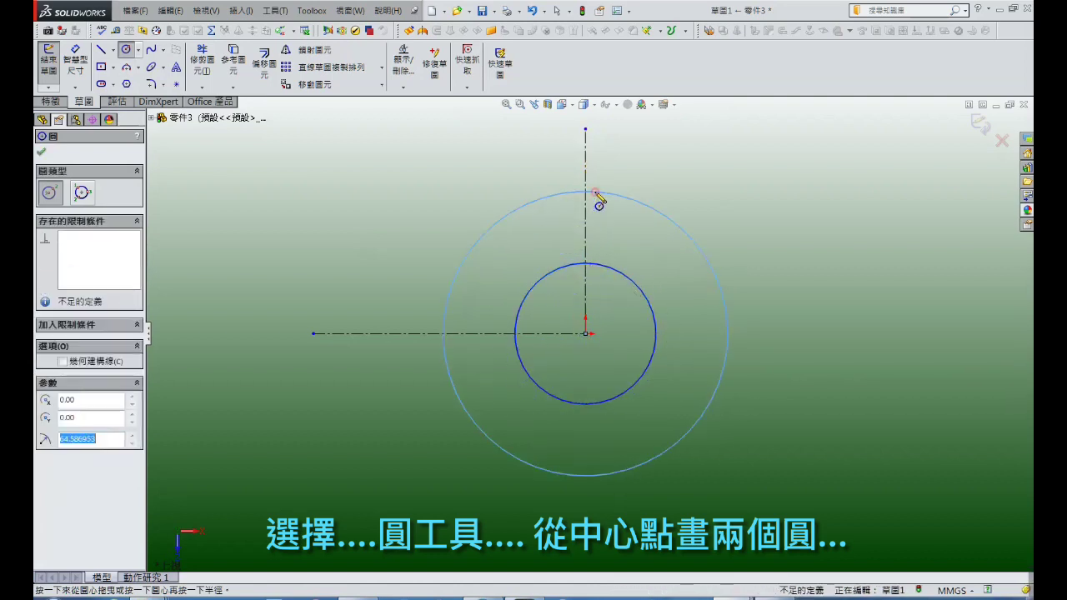
Draw a stepped line outline jutting left from the outer circle and closing back on it.
{"action": "left_click", "coordinate": [104, 55]}
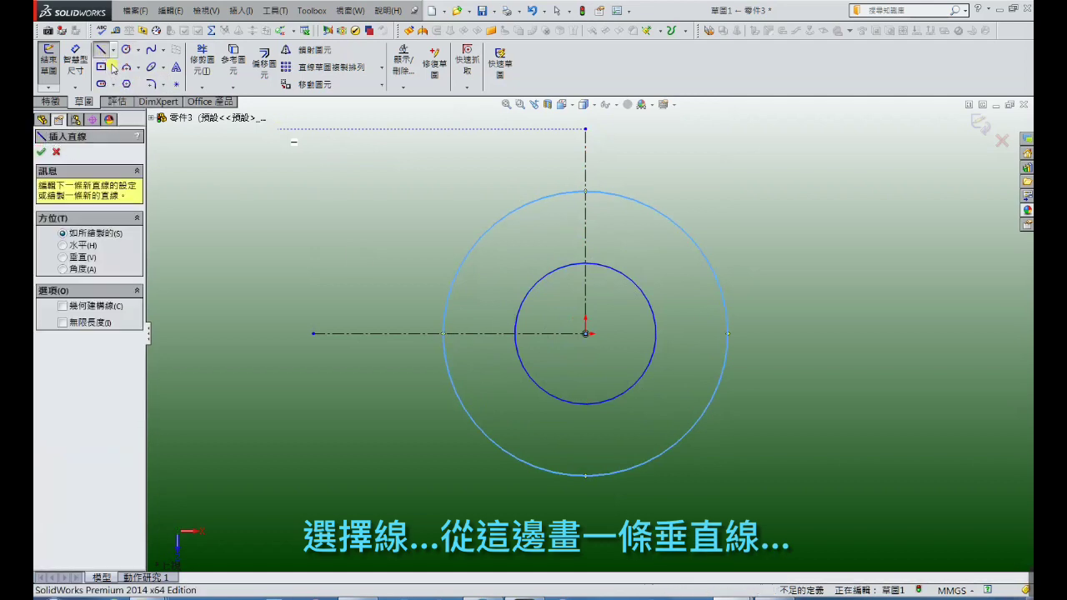
{"action": "left_click", "coordinate": [473, 421]}
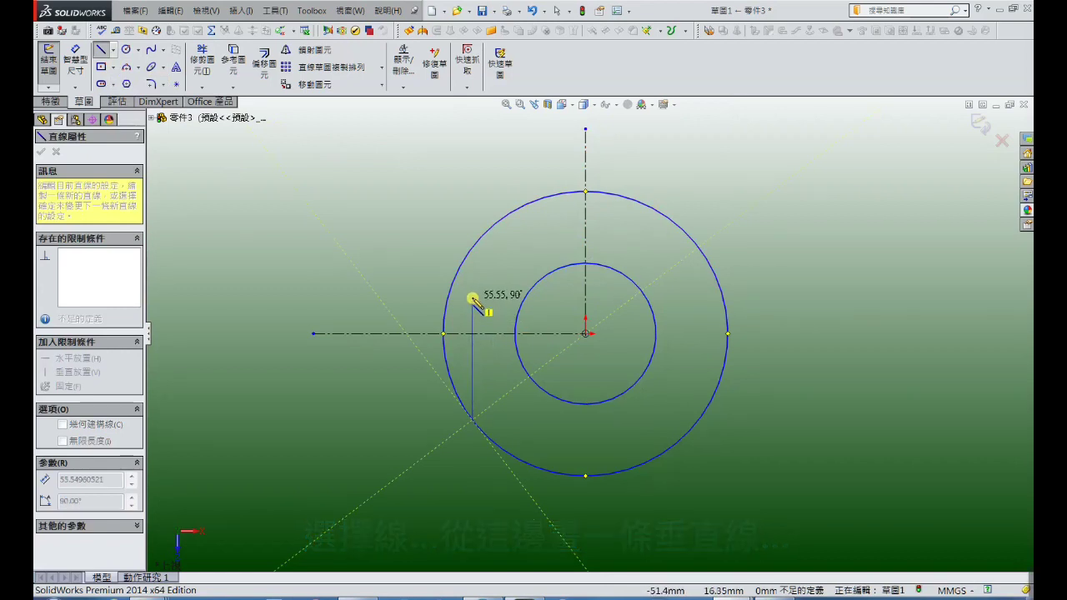
{"action": "left_click", "coordinate": [472, 299]}
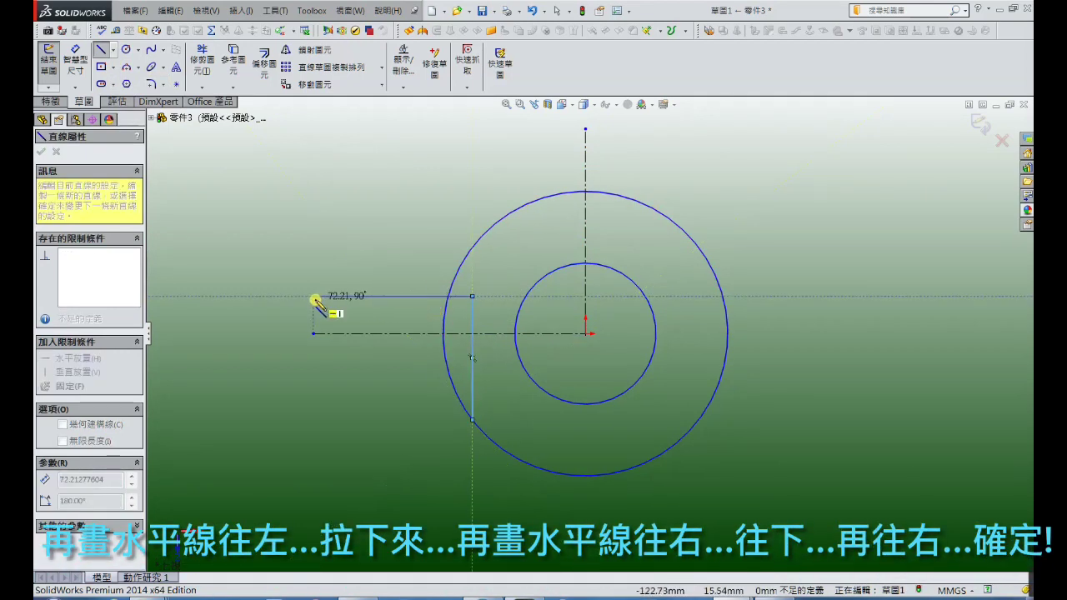
{"action": "left_click", "coordinate": [290, 296]}
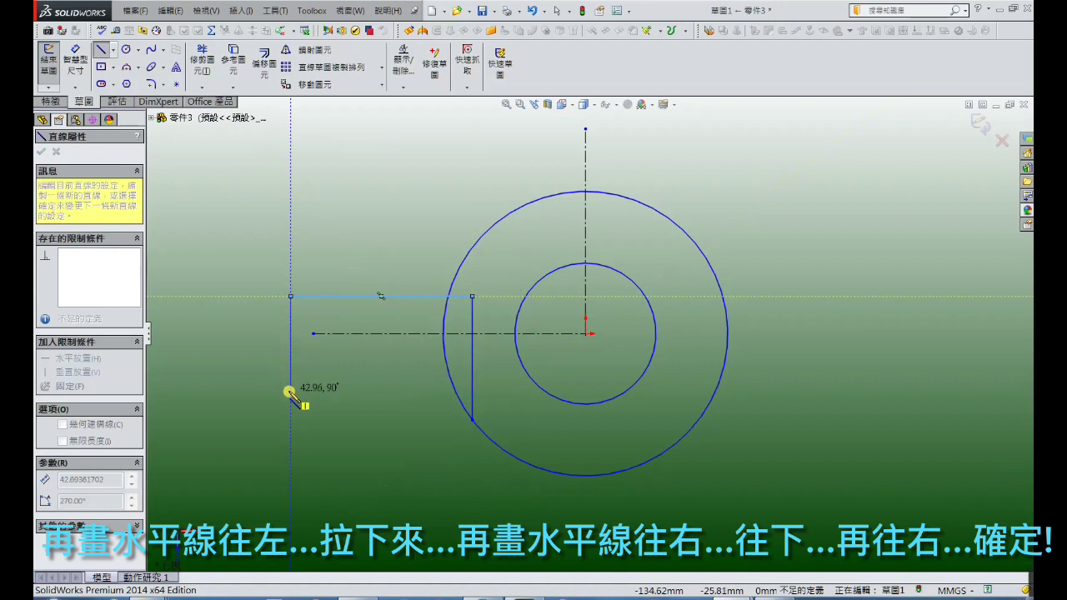
{"action": "left_click", "coordinate": [290, 385]}
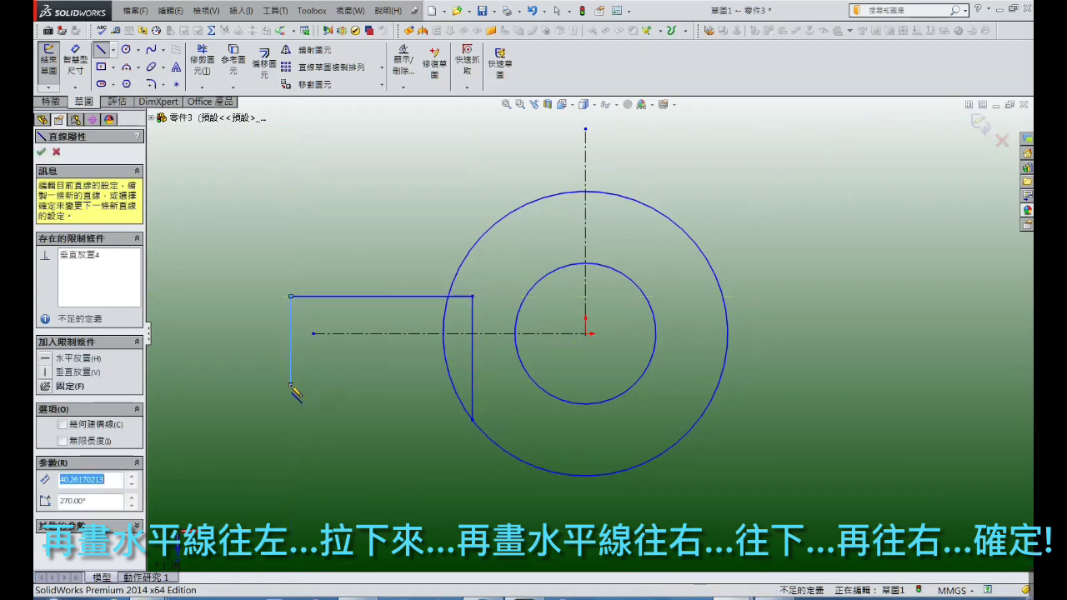
{"action": "left_click", "coordinate": [404, 385]}
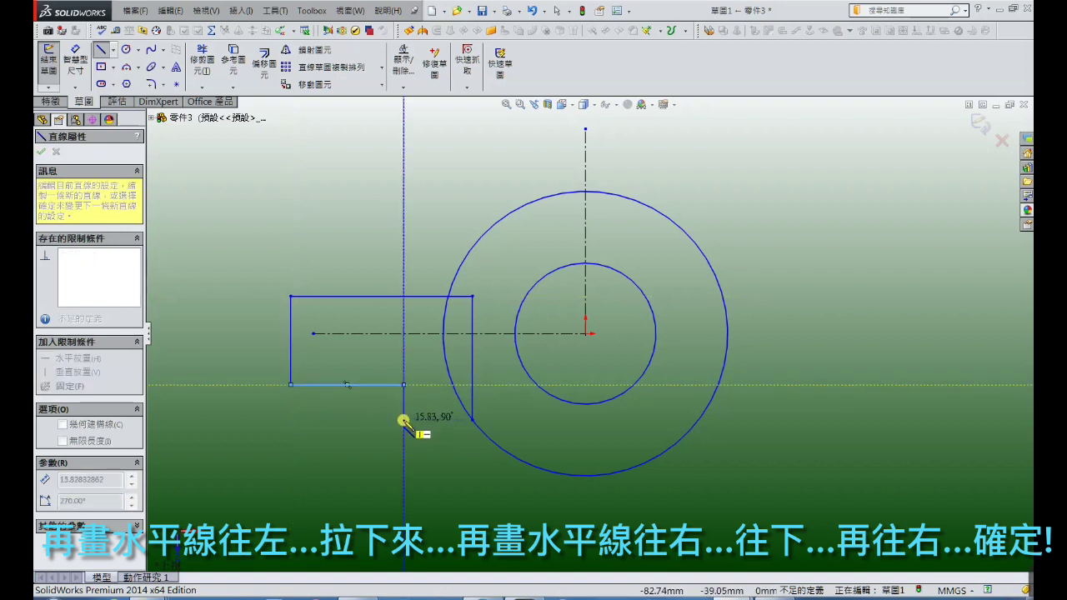
{"action": "left_click", "coordinate": [404, 421]}
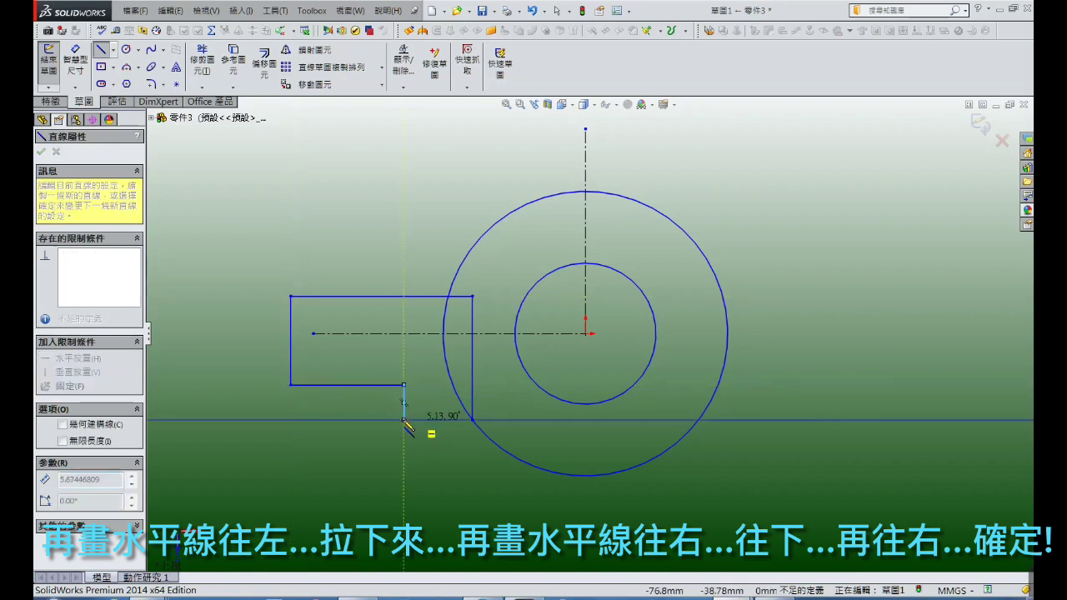
{"action": "left_click", "coordinate": [471, 420]}
{"action": "right_click", "coordinate": [472, 420]}
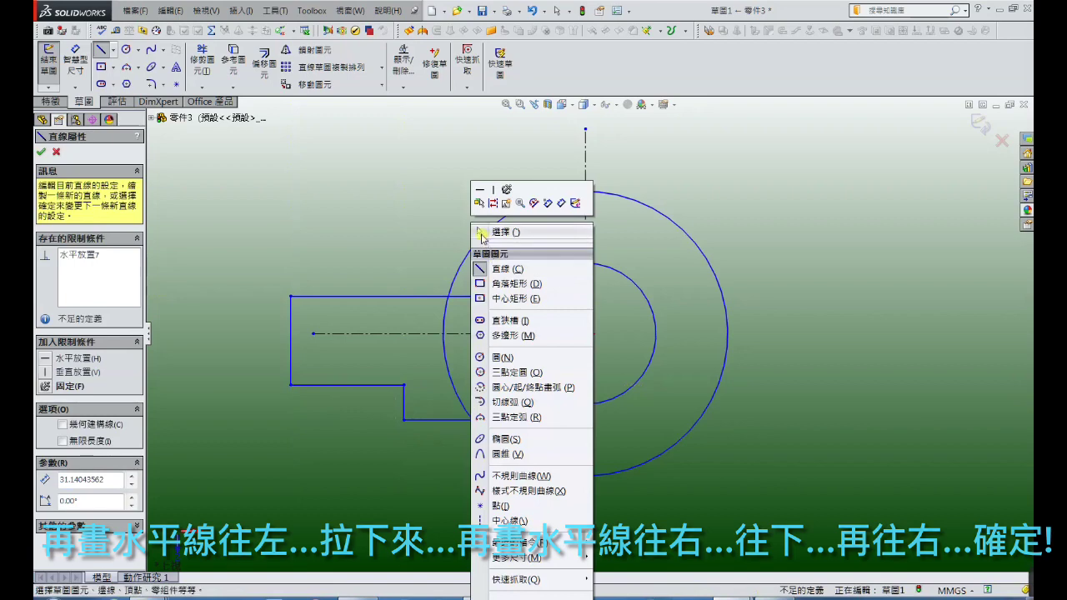
{"action": "left_click", "coordinate": [482, 232]}
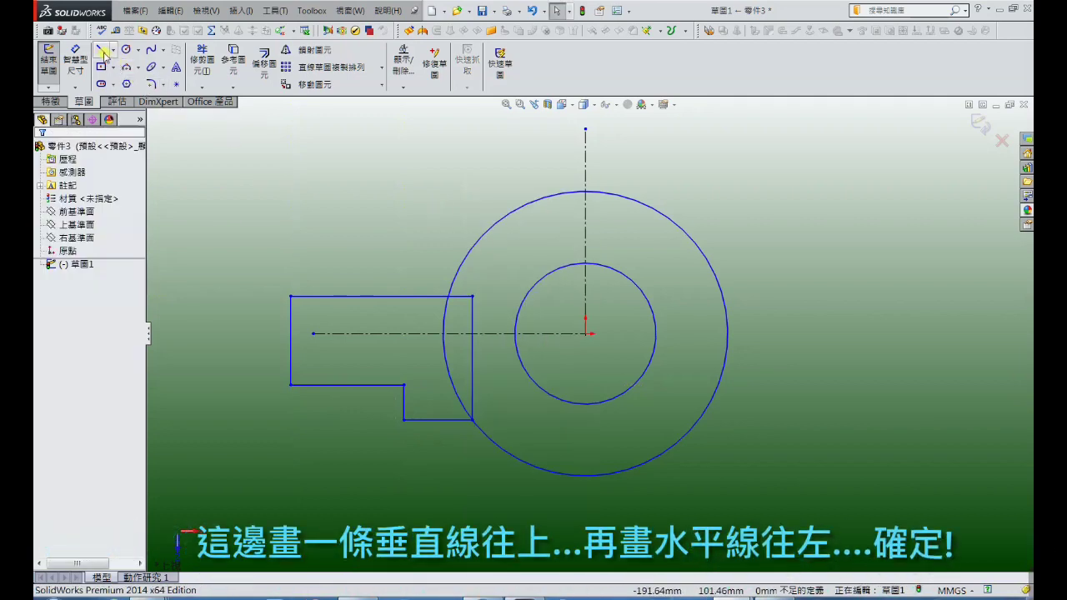
Add a vertical and horizontal line inside the step, forming the stepped arm.
{"action": "left_click", "coordinate": [101, 50]}
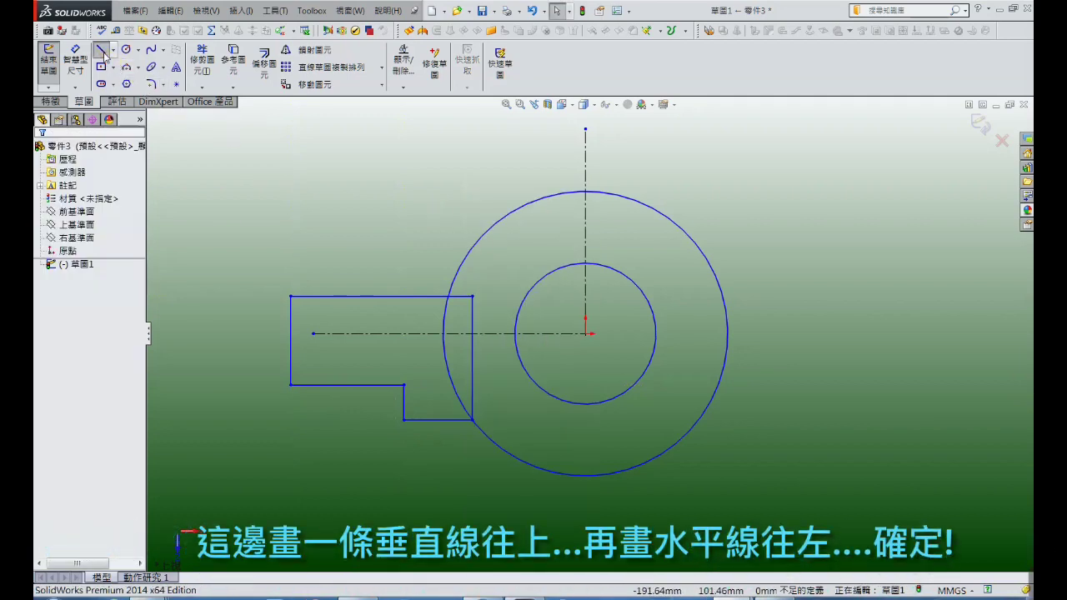
{"action": "left_click", "coordinate": [437, 420]}
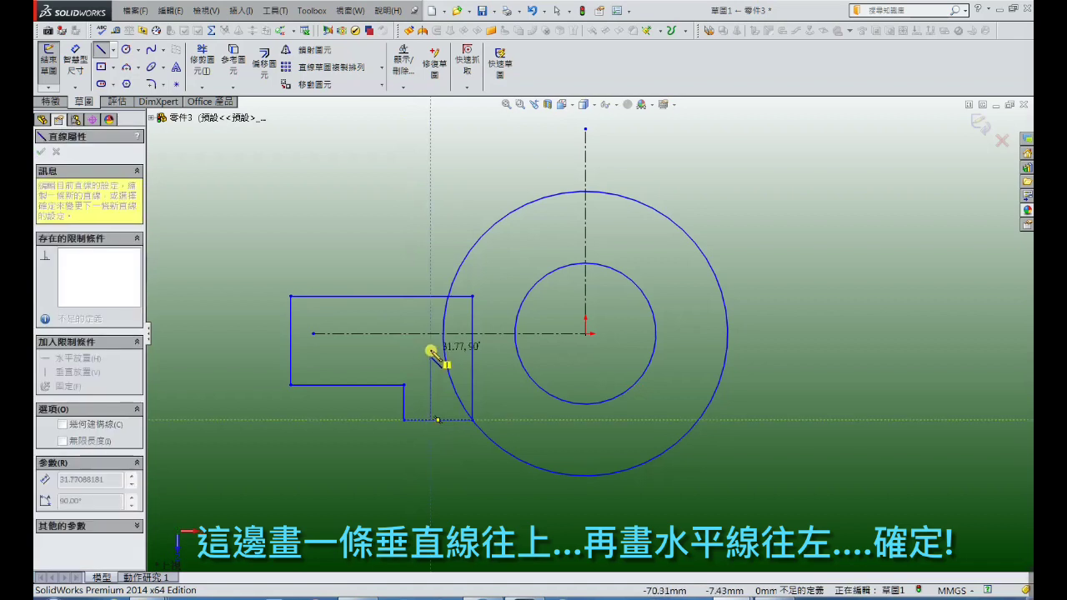
{"action": "left_click", "coordinate": [431, 346]}
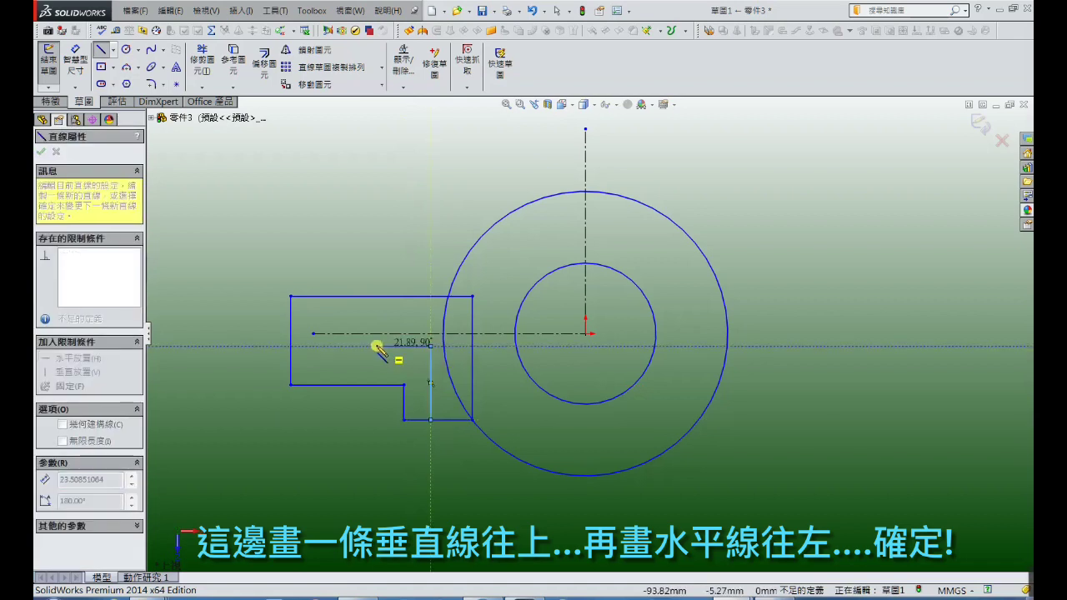
{"action": "left_click", "coordinate": [291, 346]}
{"action": "right_click", "coordinate": [291, 346]}
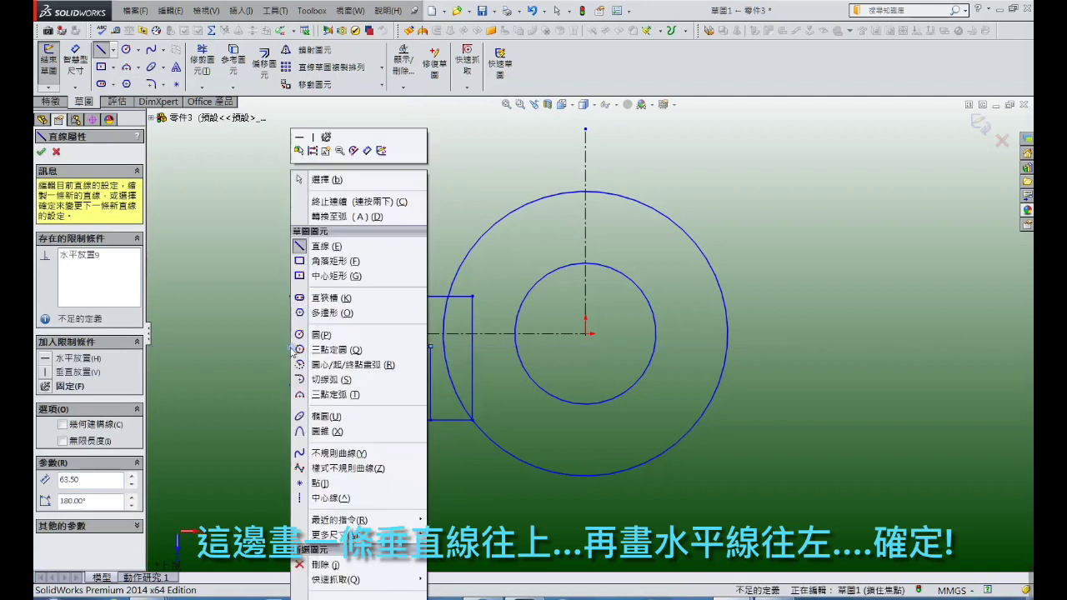
{"action": "left_click", "coordinate": [319, 181]}
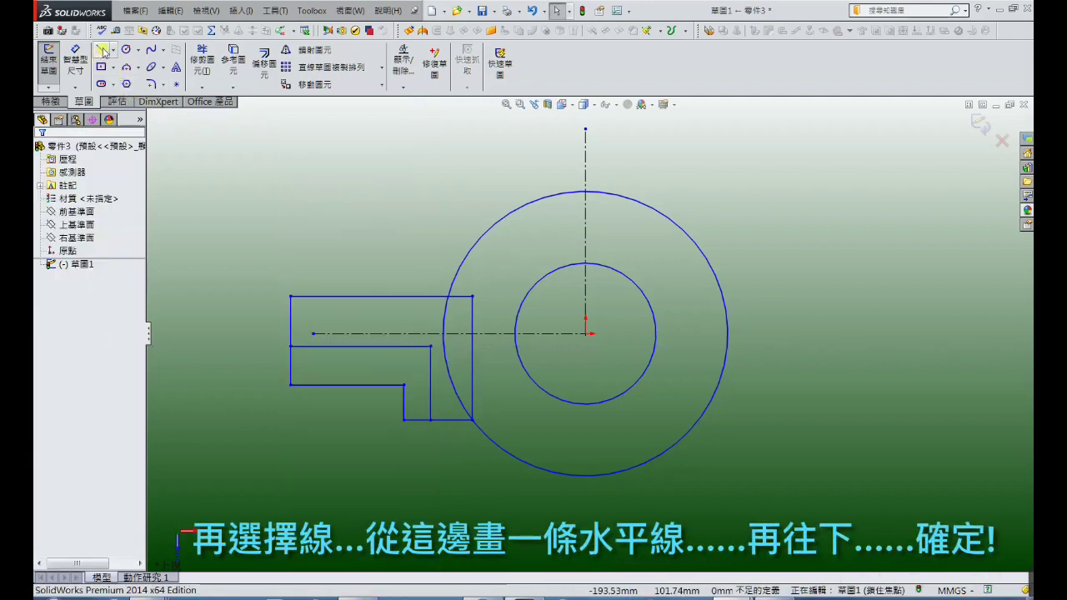
Draw a short horizontal then a vertical edge down to the outer circle.
{"action": "left_click", "coordinate": [104, 51]}
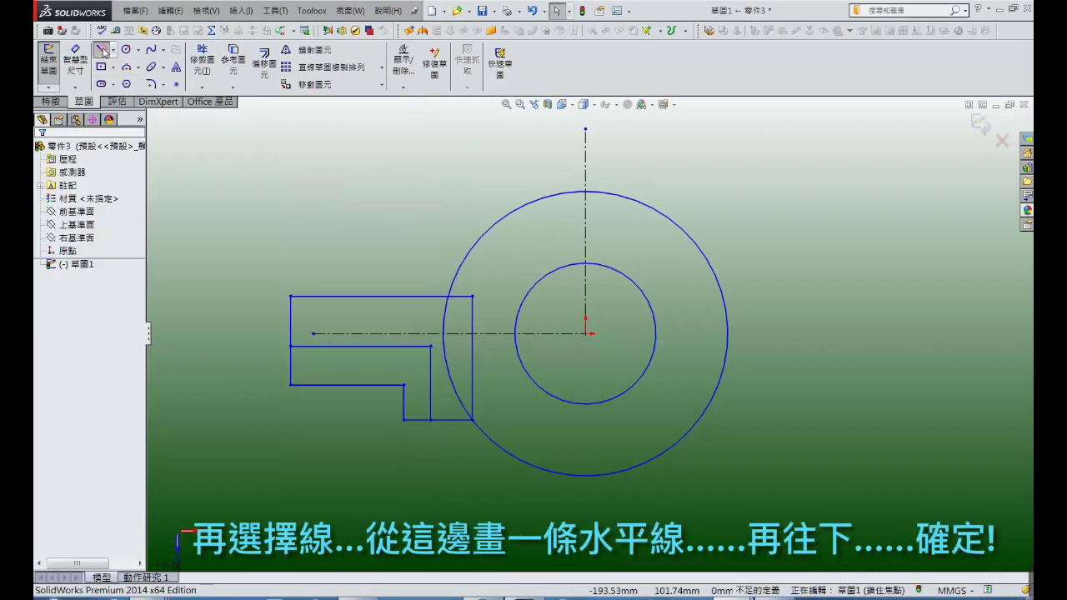
{"action": "left_click", "coordinate": [473, 297]}
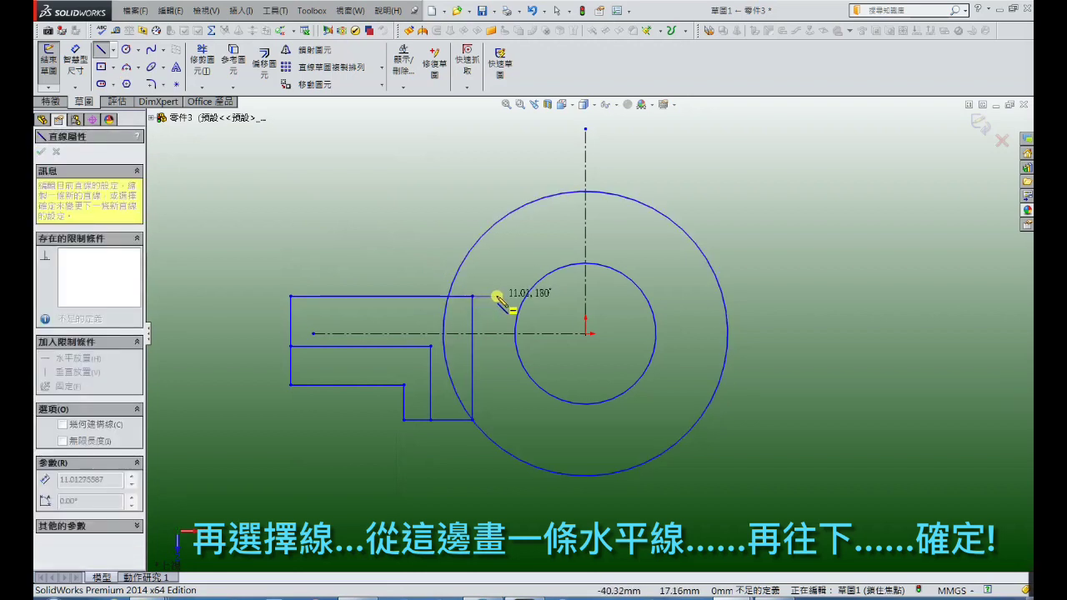
{"action": "left_click", "coordinate": [497, 296]}
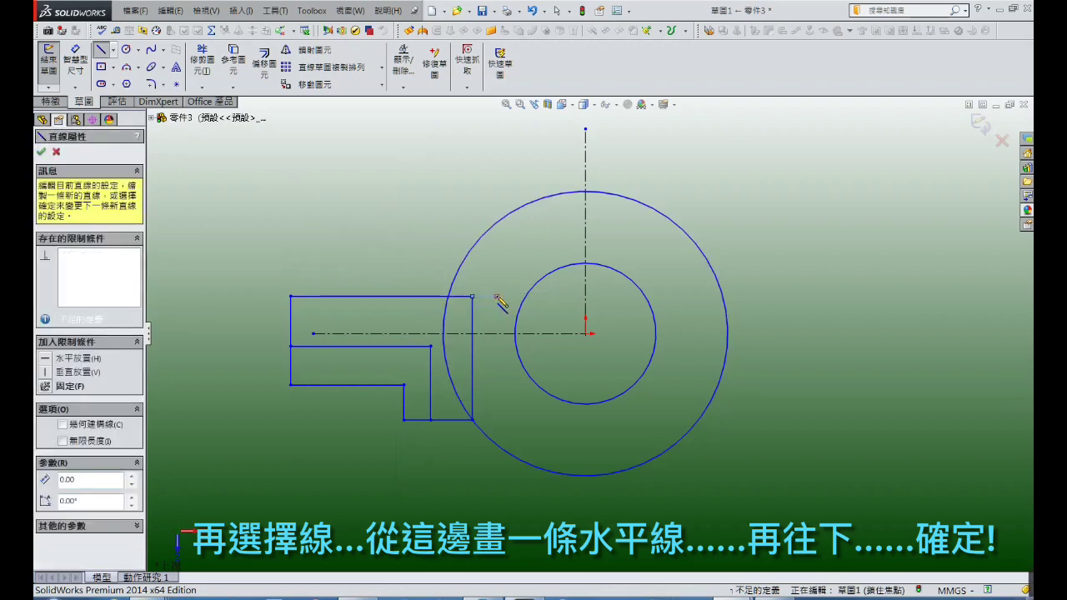
{"action": "left_click", "coordinate": [497, 443]}
{"action": "right_click", "coordinate": [497, 443]}
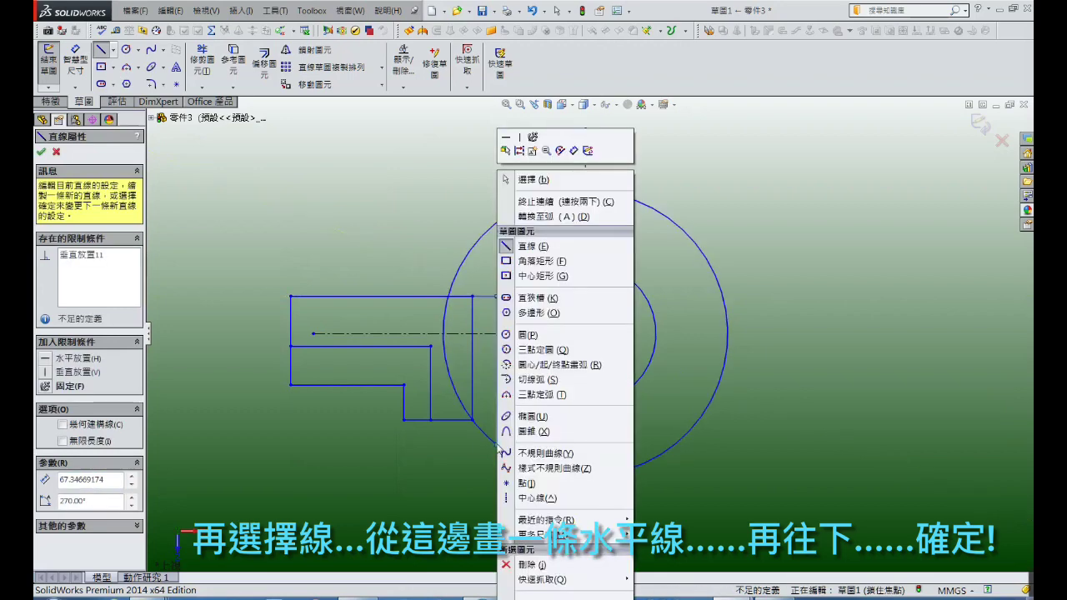
{"action": "left_click", "coordinate": [511, 179]}
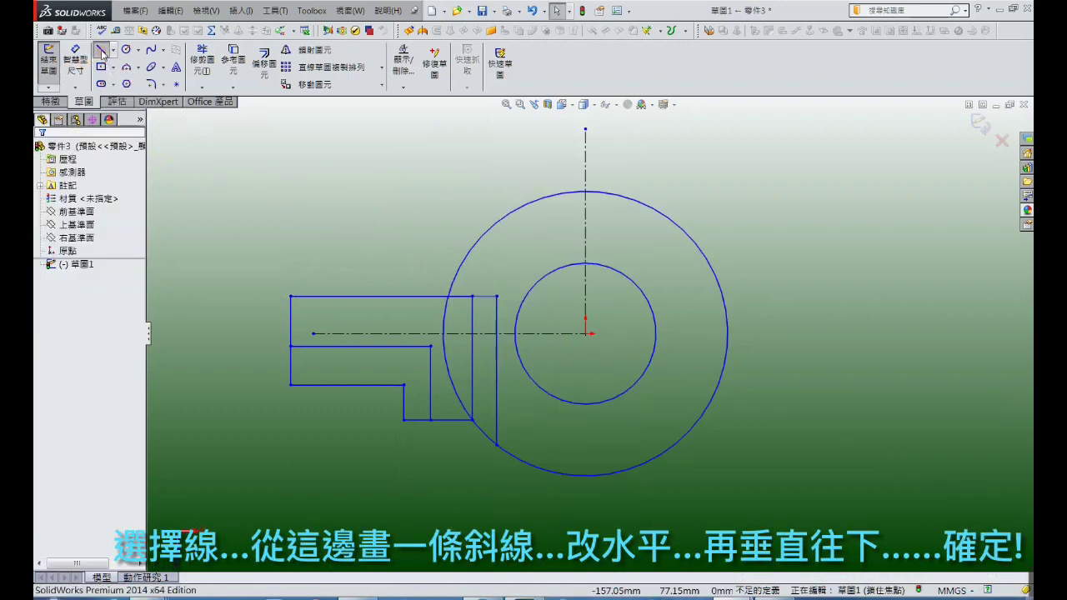
Draw the slanted lug: a slanted line, short horizontal top, and vertical drop to the inner circle.
{"action": "left_click", "coordinate": [102, 50]}
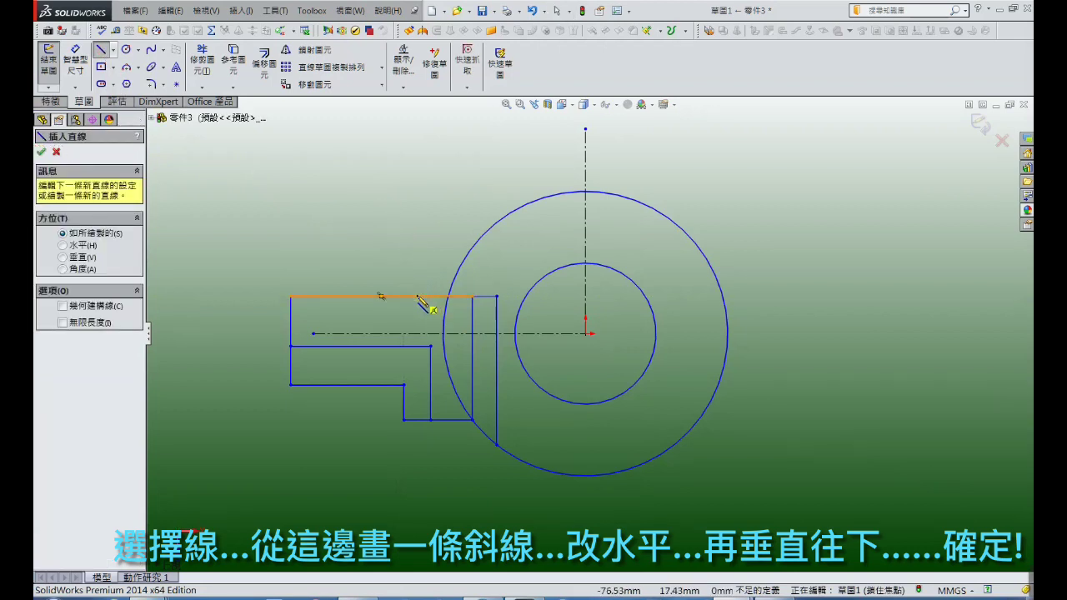
{"action": "left_click", "coordinate": [417, 296]}
{"action": "left_click", "coordinate": [514, 169]}
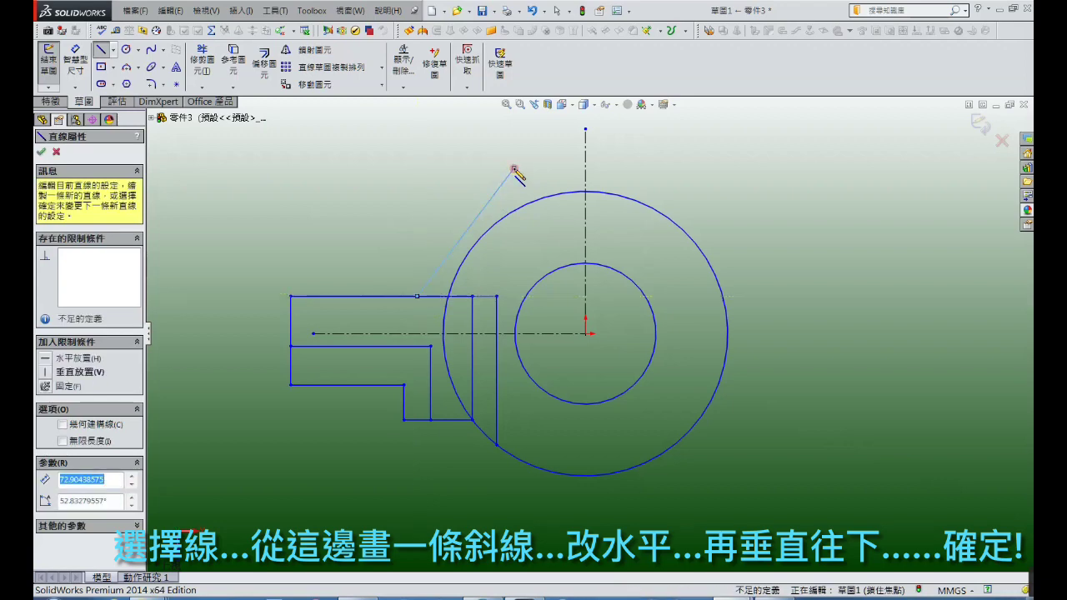
{"action": "left_click", "coordinate": [552, 168]}
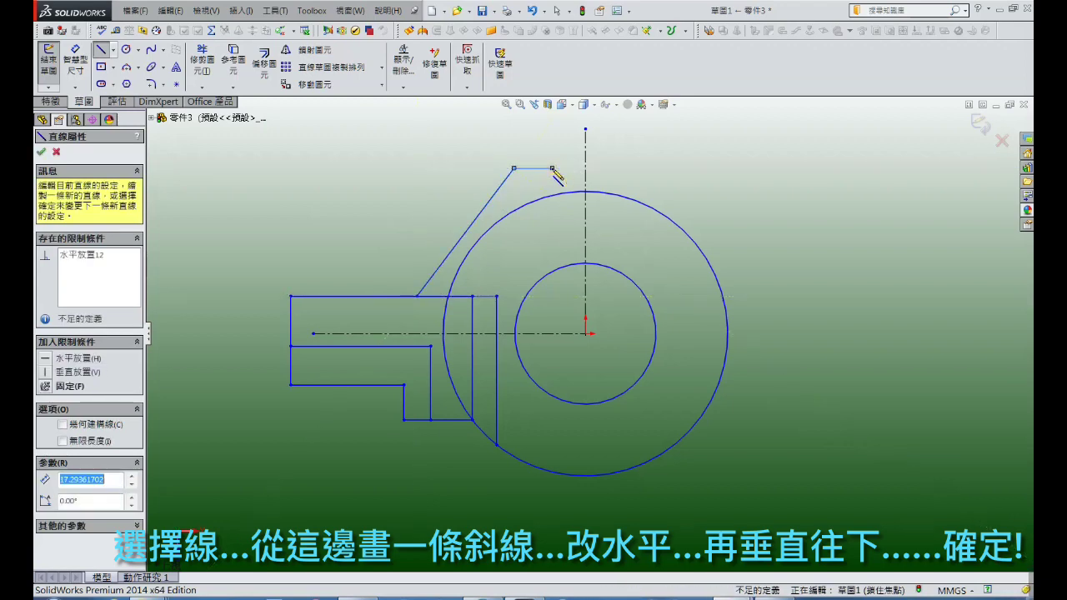
{"action": "left_click", "coordinate": [553, 271]}
{"action": "right_click", "coordinate": [550, 170]}
{"action": "left_click", "coordinate": [574, 180]}
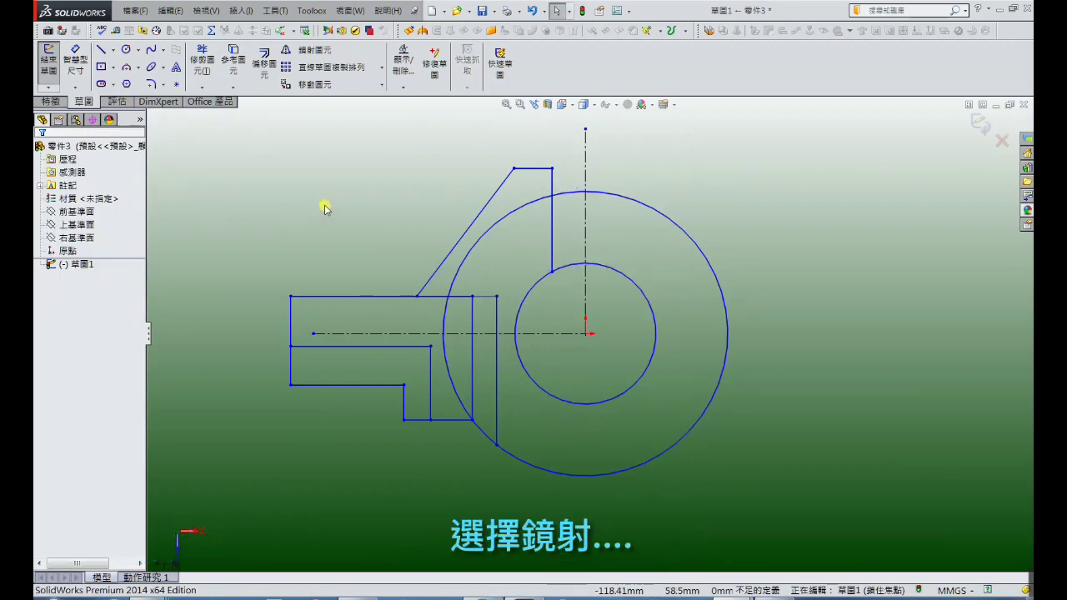
Mirror all the left-side lines about the vertical centreline.
{"action": "left_click", "coordinate": [317, 51]}
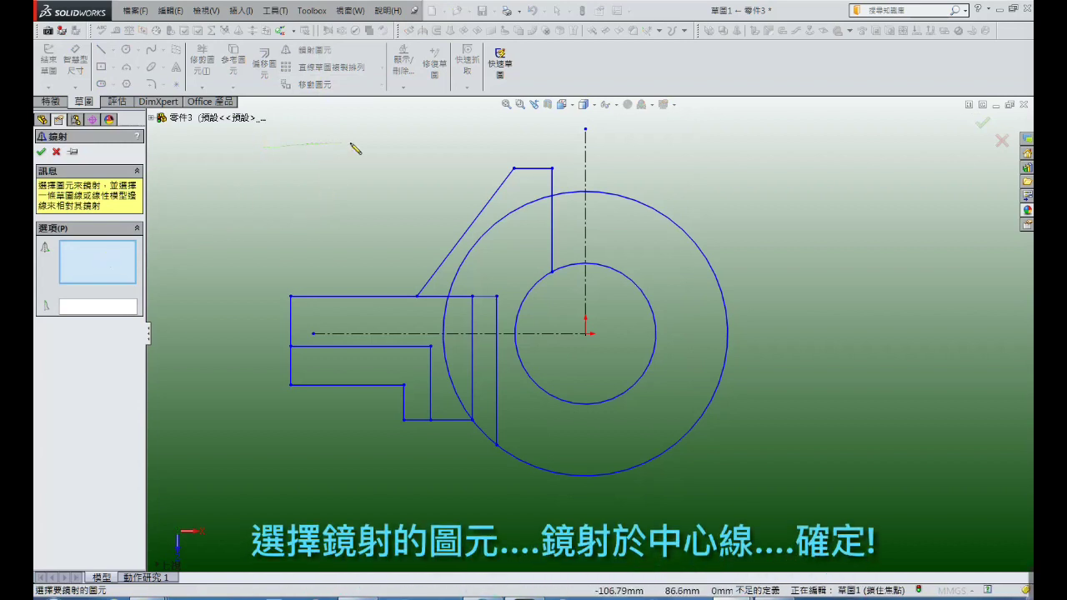
{"action": "mouse_move", "coordinate": [548, 147]}
{"action": "left_mouse_down"}
{"action": "mouse_move", "coordinate": [327, 470]}
{"action": "mouse_move", "coordinate": [254, 434]}
{"action": "left_mouse_up"}
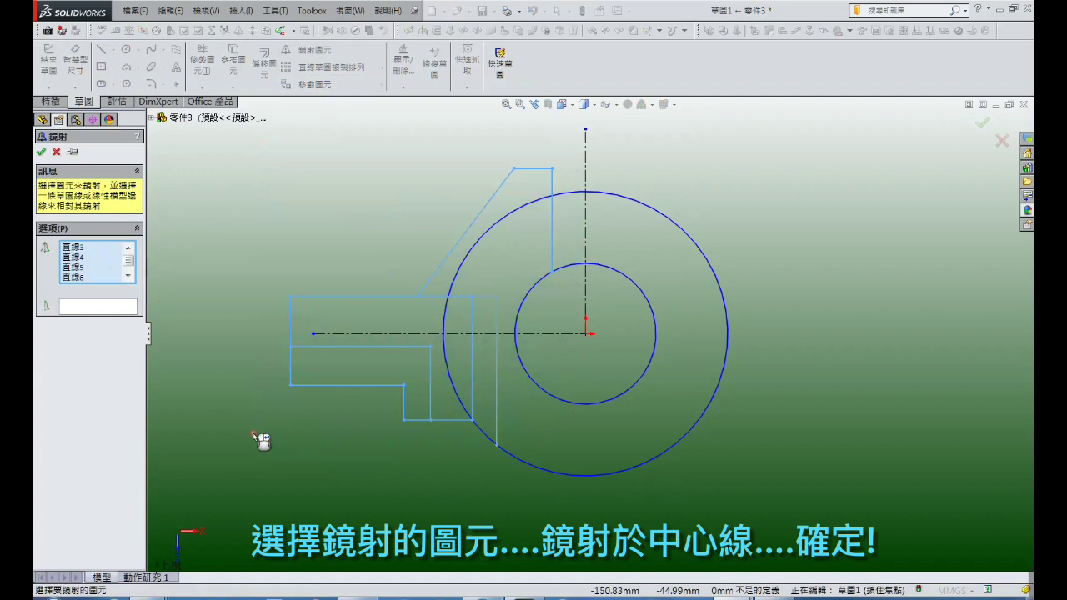
{"action": "left_click", "coordinate": [87, 310]}
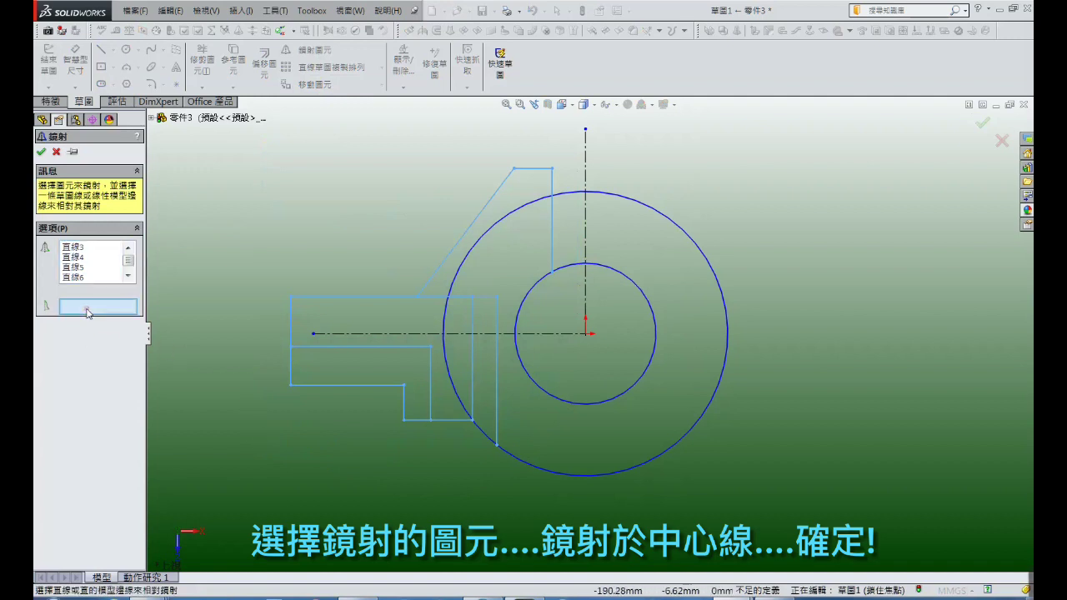
{"action": "left_click", "coordinate": [586, 170]}
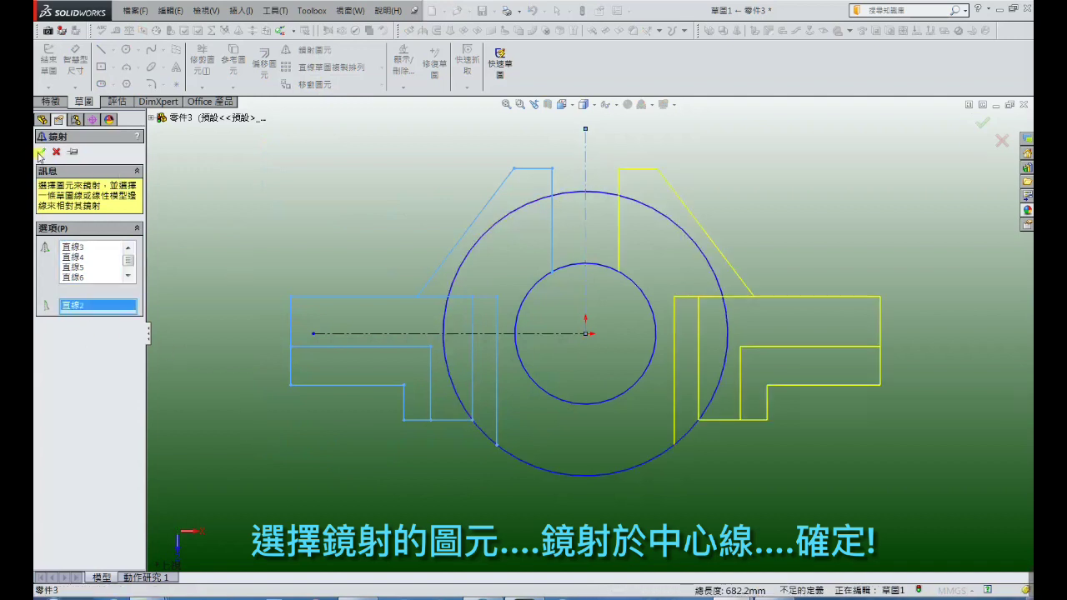
{"action": "left_click", "coordinate": [39, 153]}
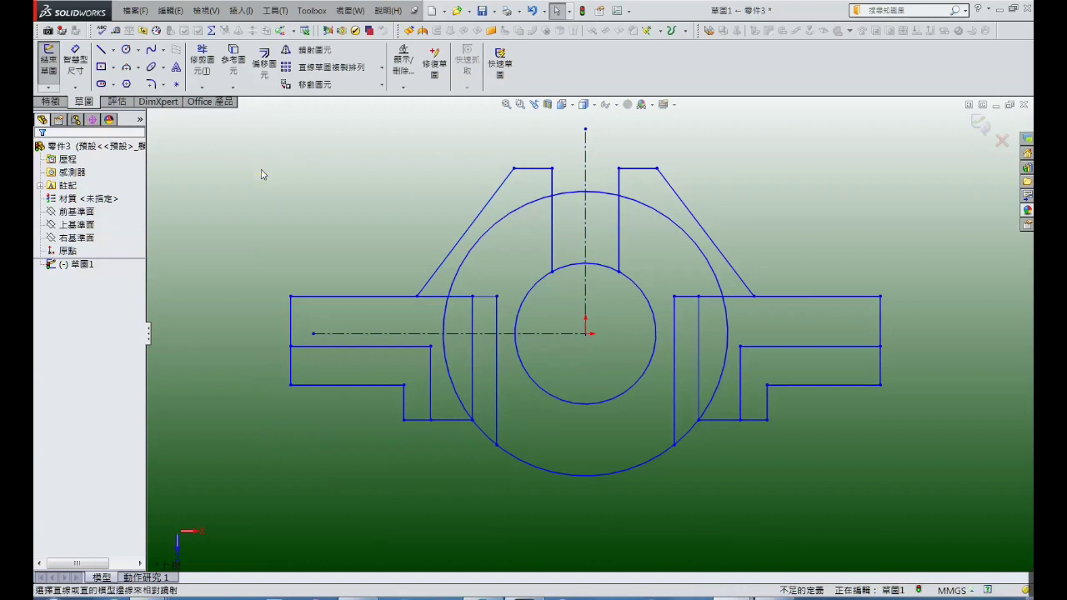
Trim the upper inner arc and the three unwanted outer arc segments.
{"action": "left_click", "coordinate": [75, 60]}
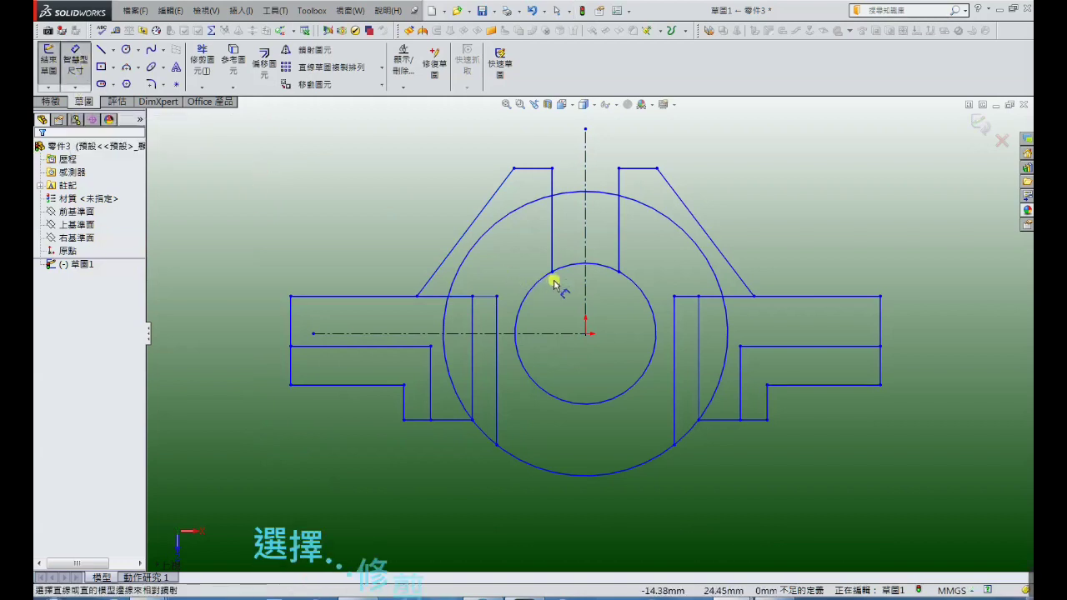
{"action": "left_click", "coordinate": [202, 62]}
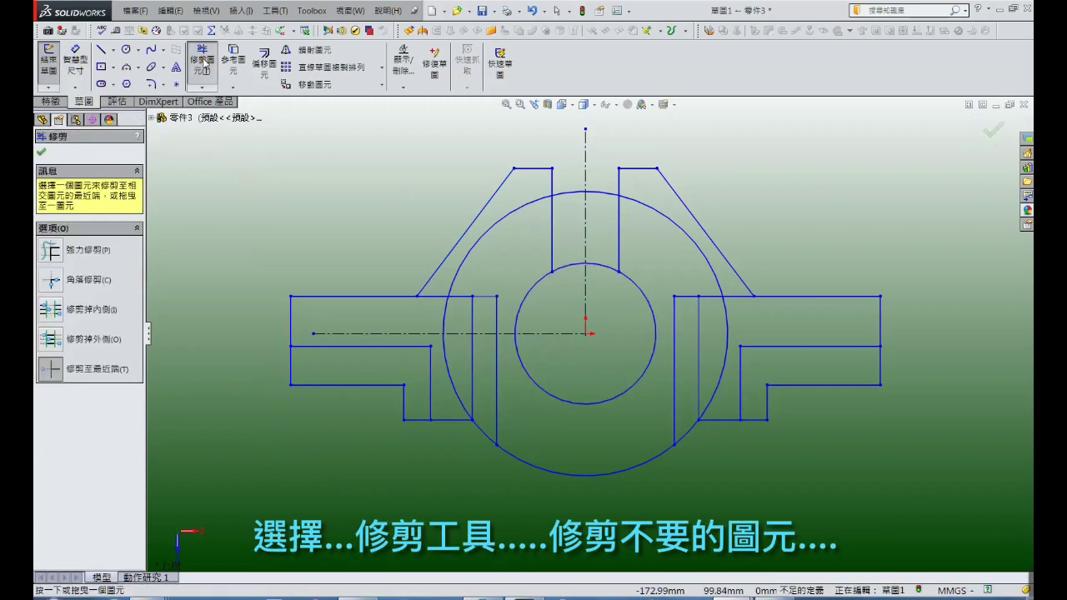
{"action": "left_click", "coordinate": [567, 198]}
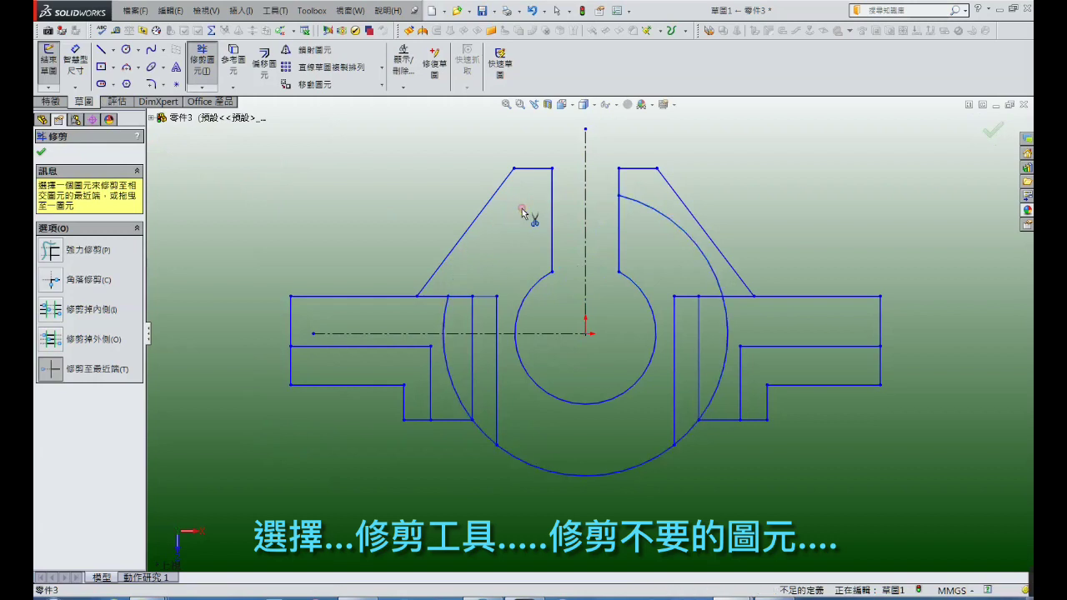
{"action": "left_click", "coordinate": [659, 217]}
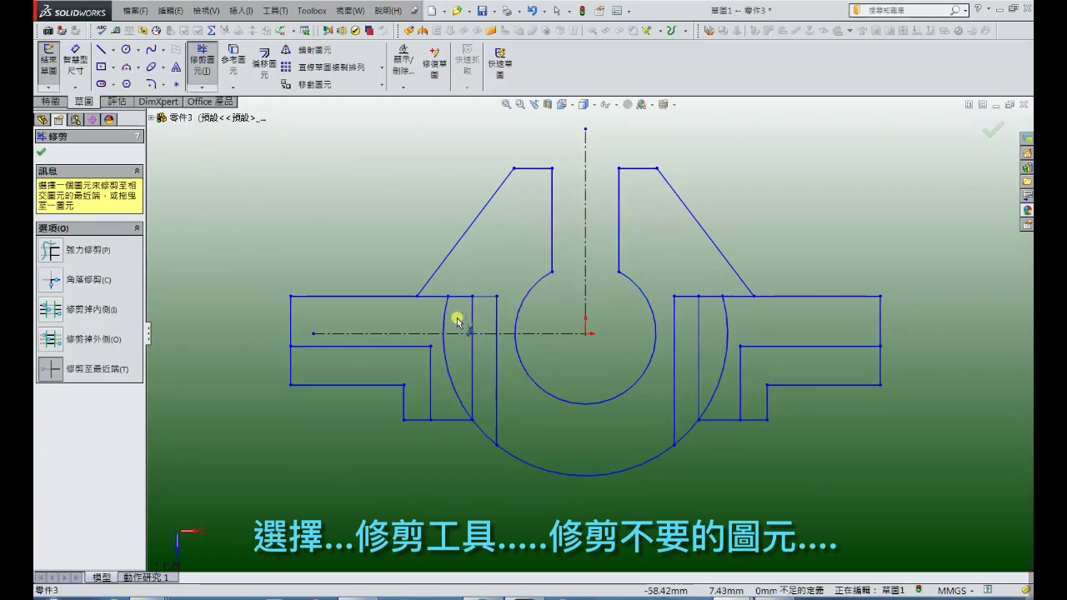
{"action": "left_click", "coordinate": [441, 347]}
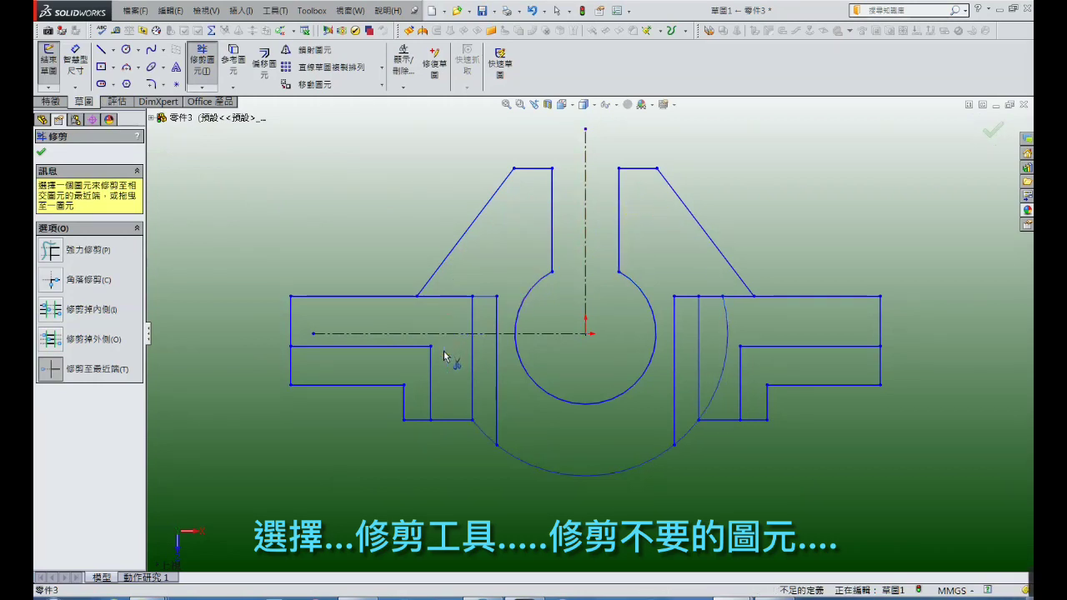
{"action": "left_click", "coordinate": [730, 333]}
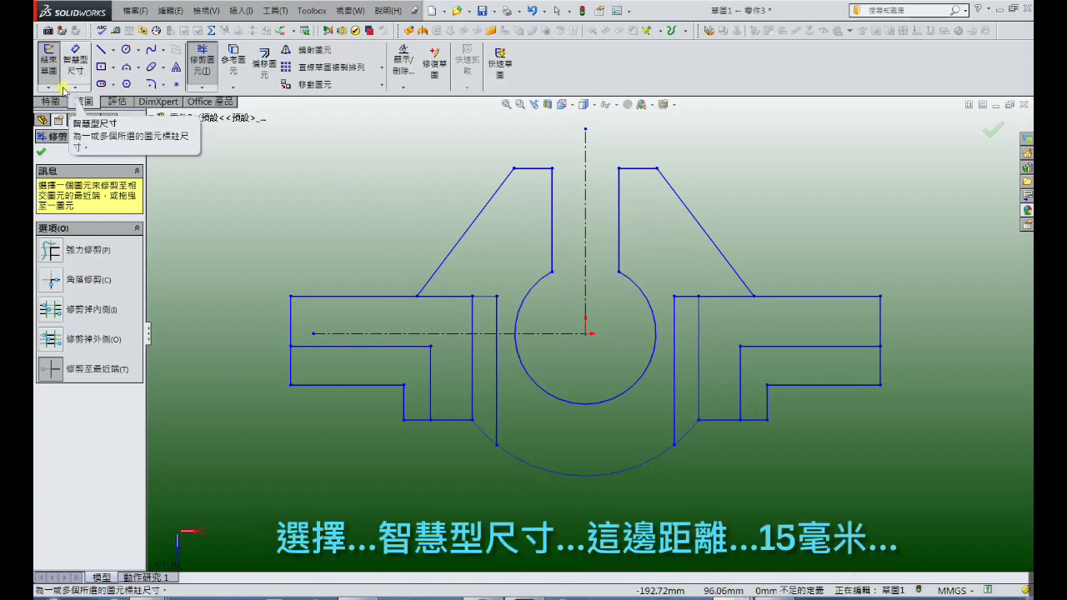
Dimension the slot width between its two vertical edges to 15 mm.
{"action": "left_click", "coordinate": [75, 65]}
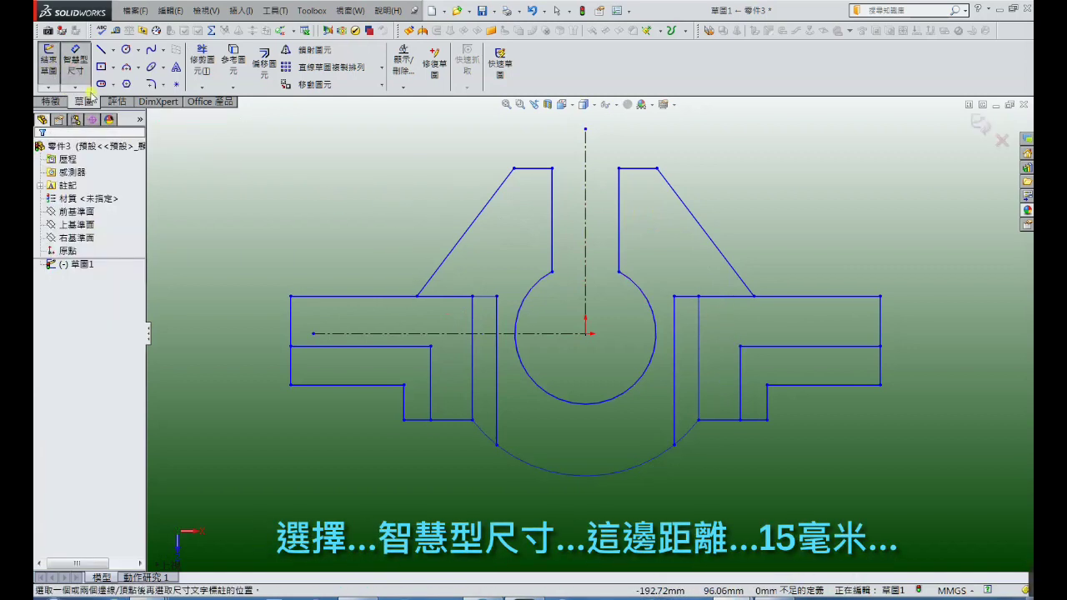
{"action": "left_click", "coordinate": [553, 255]}
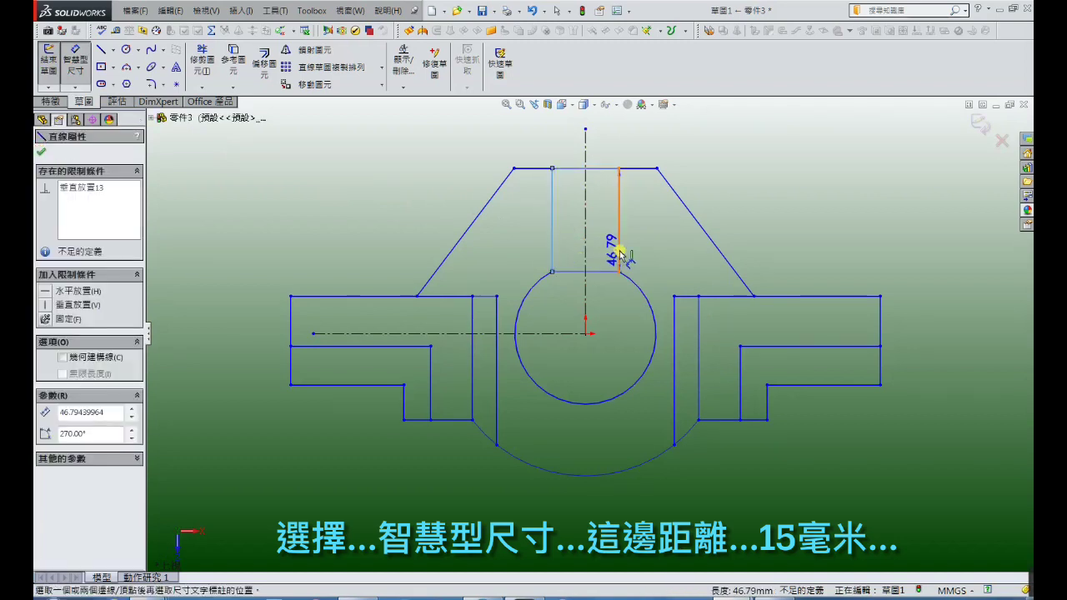
{"action": "left_click", "coordinate": [619, 246]}
{"action": "left_click", "coordinate": [596, 254]}
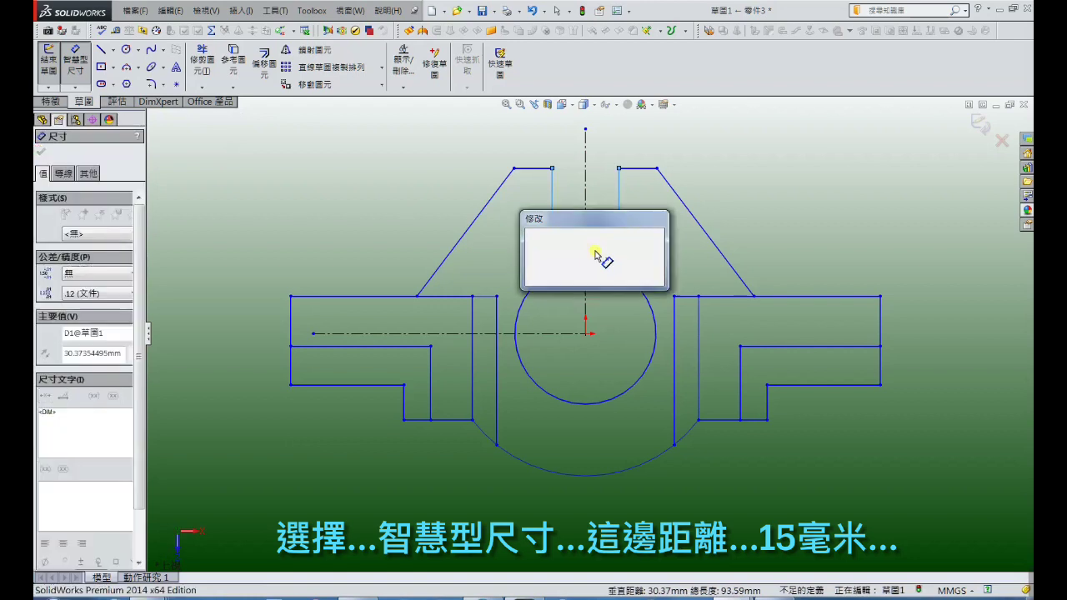
{"action": "type", "text": "15"}
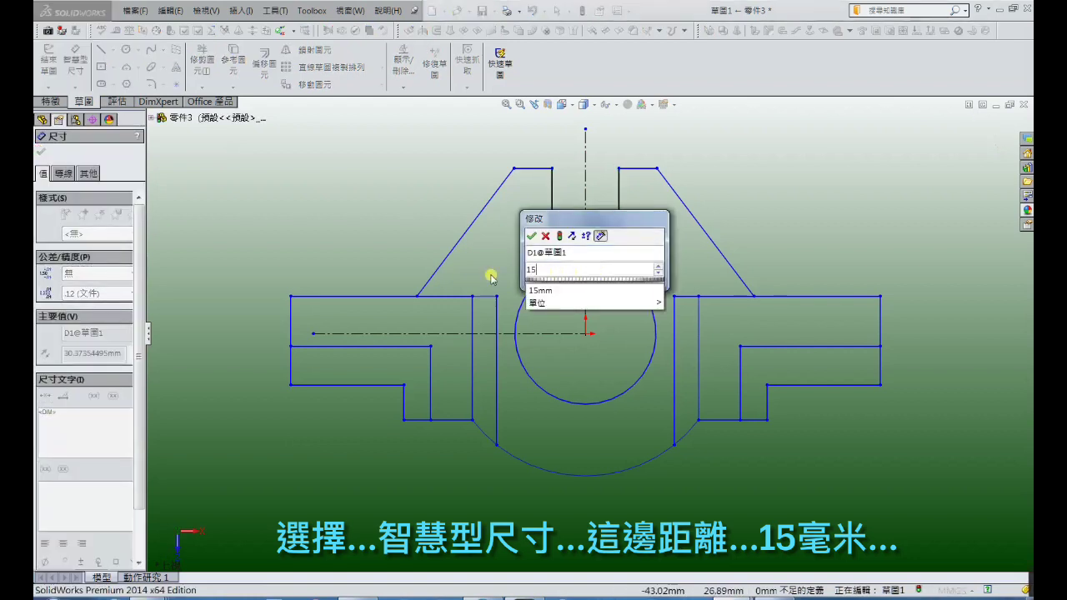
{"action": "key", "text": "Return"}
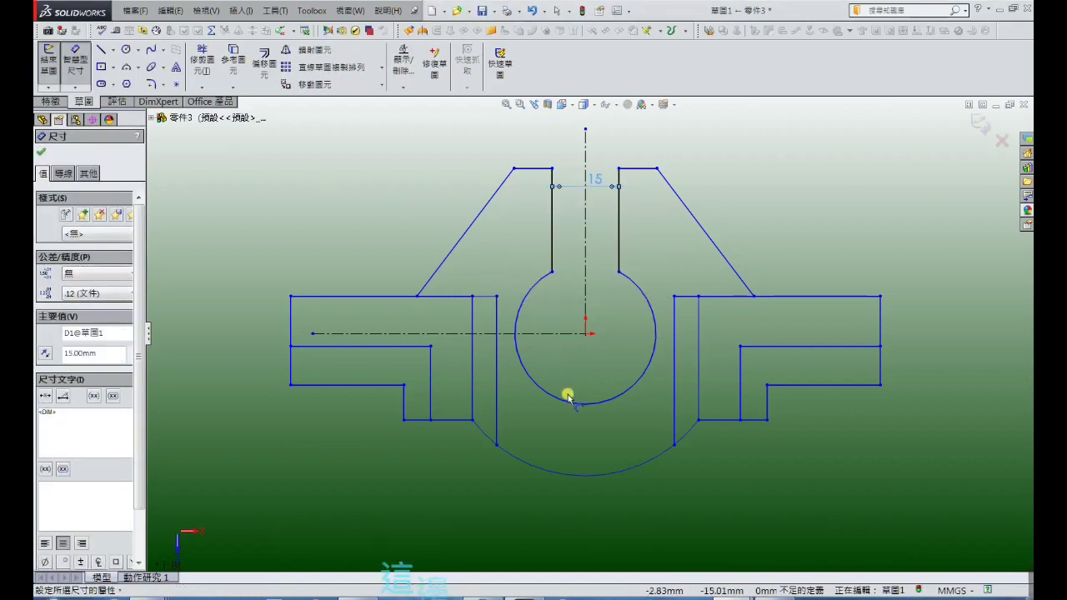
Give the central circle a 12 mm radius and the lower arc a 25.5 mm radius.
{"action": "left_click", "coordinate": [581, 398]}
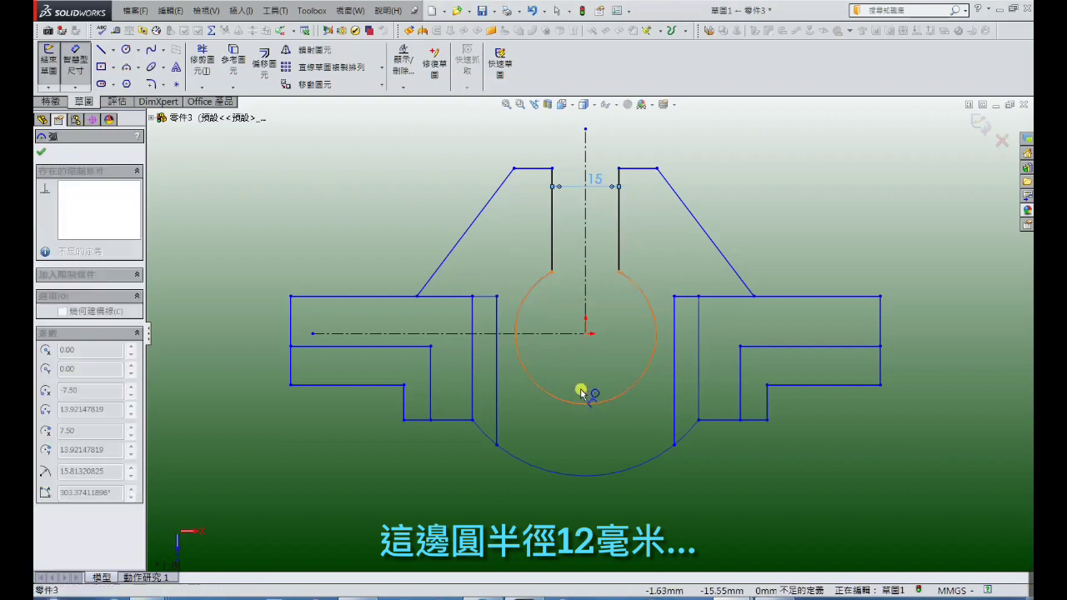
{"action": "left_click", "coordinate": [581, 390]}
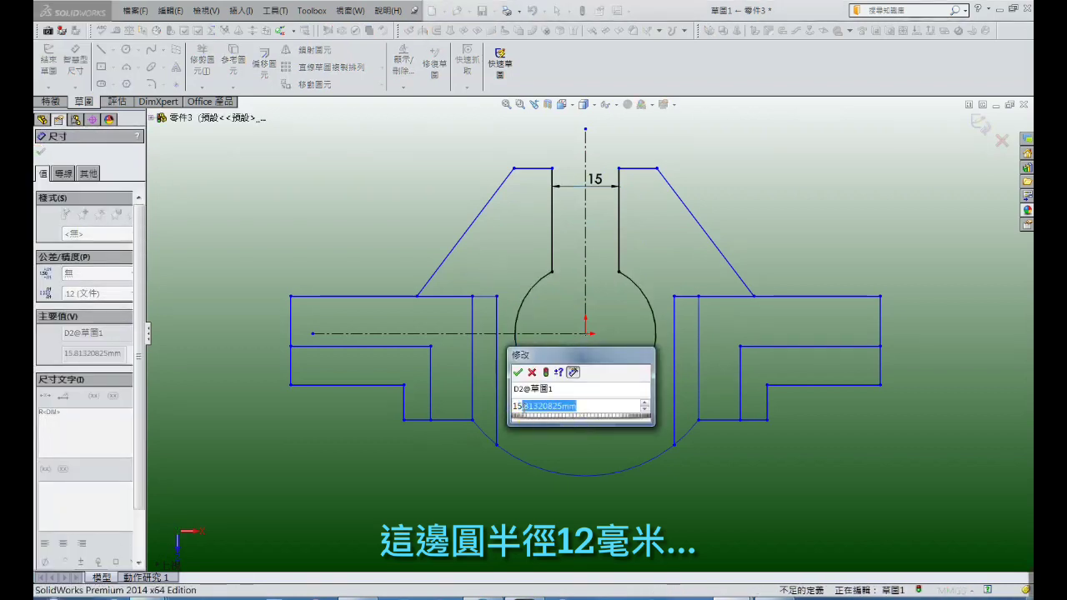
{"action": "left_click_drag", "start_coordinate": [523, 406], "coordinate": [503, 406]}
{"action": "type", "text": "12"}
{"action": "key", "text": "Return"}
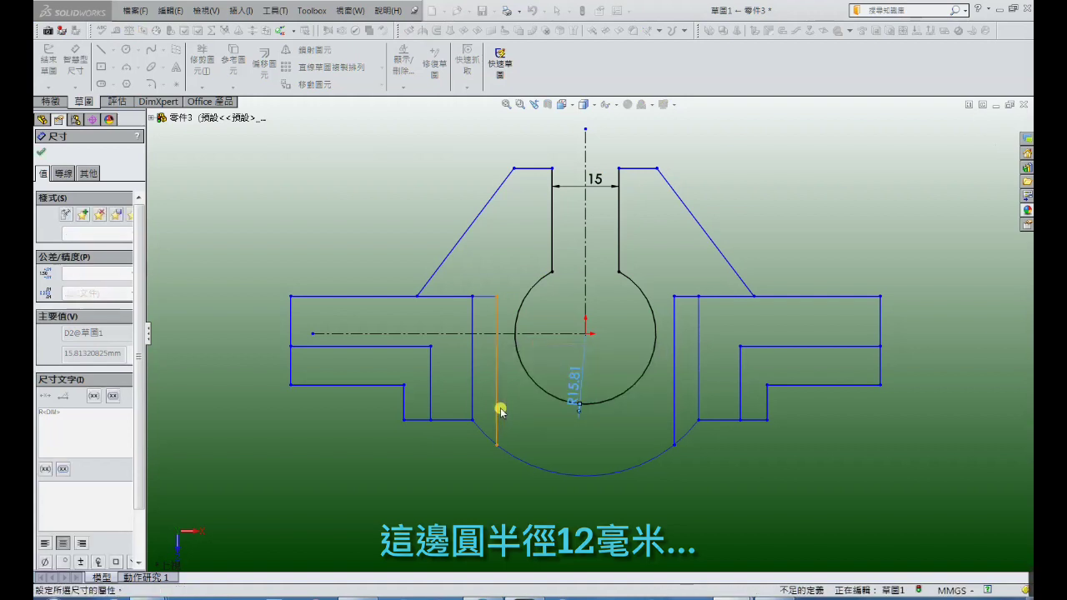
{"action": "left_click", "coordinate": [534, 469]}
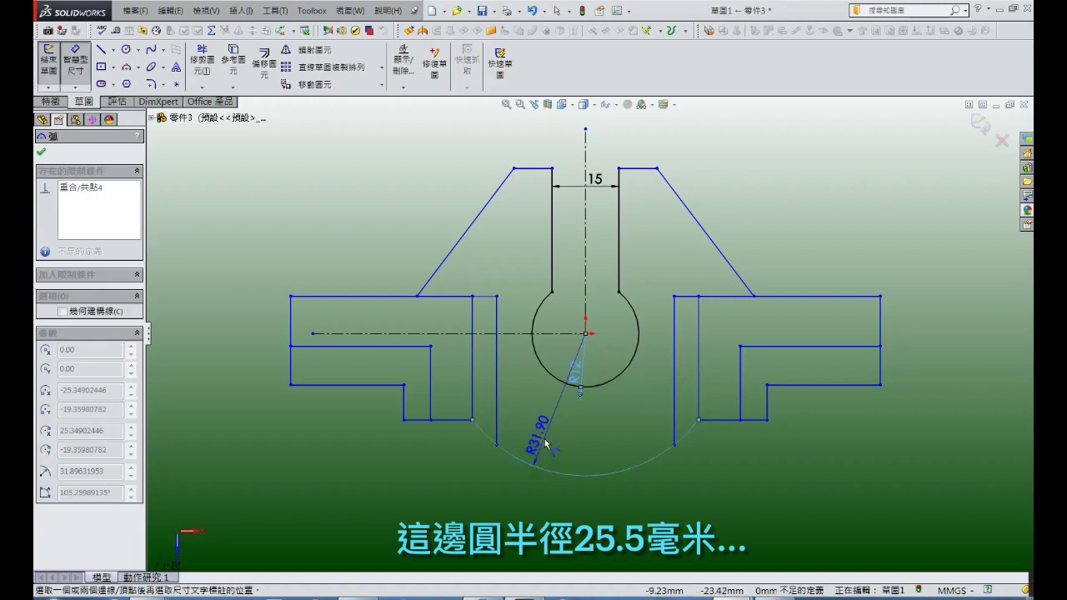
{"action": "left_click", "coordinate": [544, 442]}
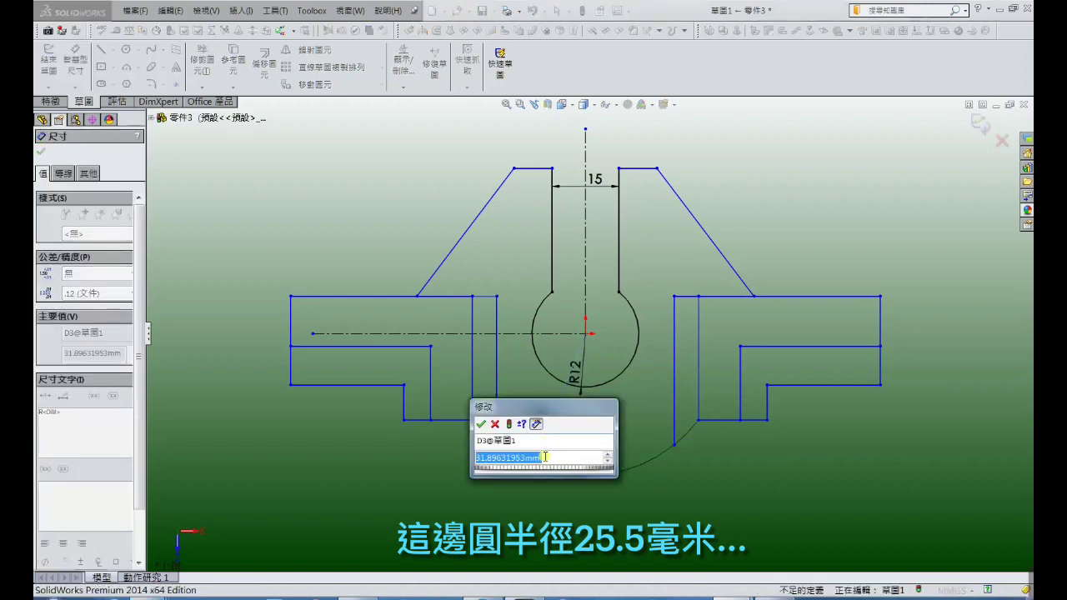
{"action": "type", "text": "25"}
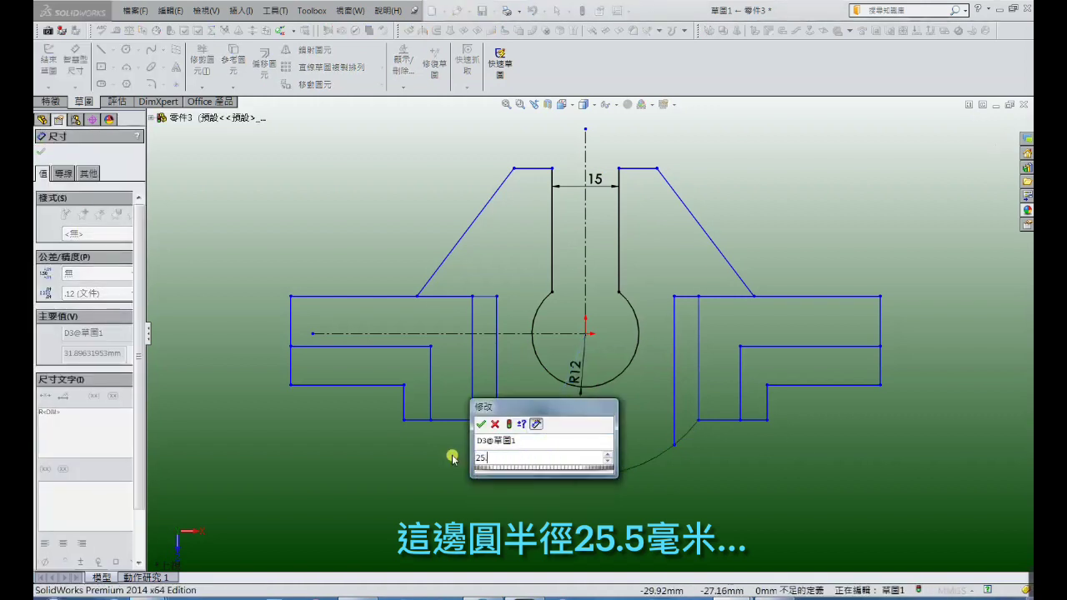
{"action": "type", "text": ".5"}
{"action": "key", "text": "Return"}
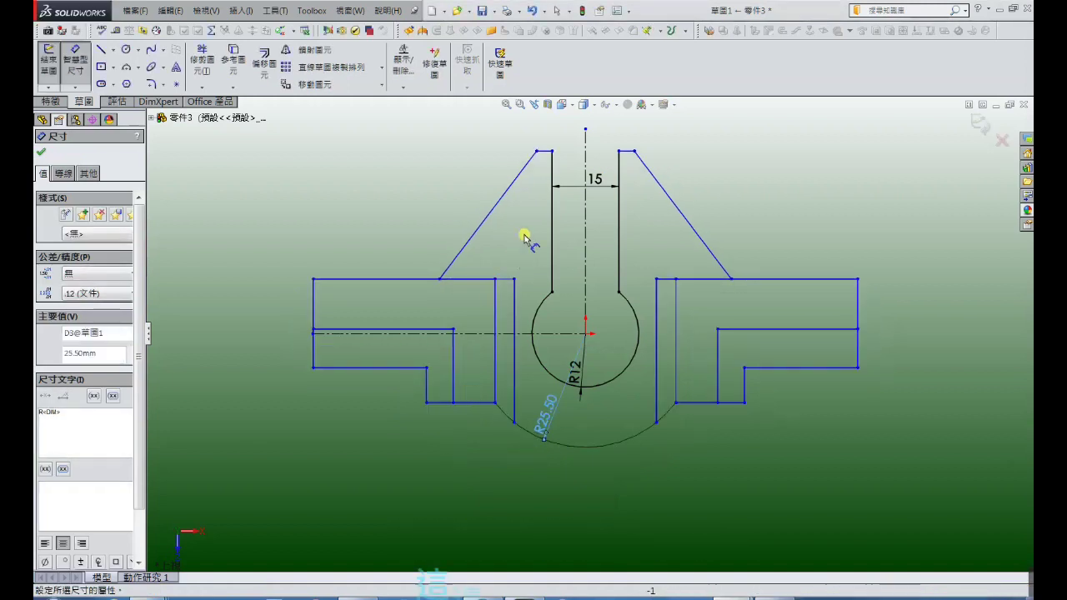
Dimension the top width to 30 mm and the shoulder-to-circle distance to 10 mm.
{"action": "left_click", "coordinate": [537, 153]}
{"action": "left_click", "coordinate": [639, 153]}
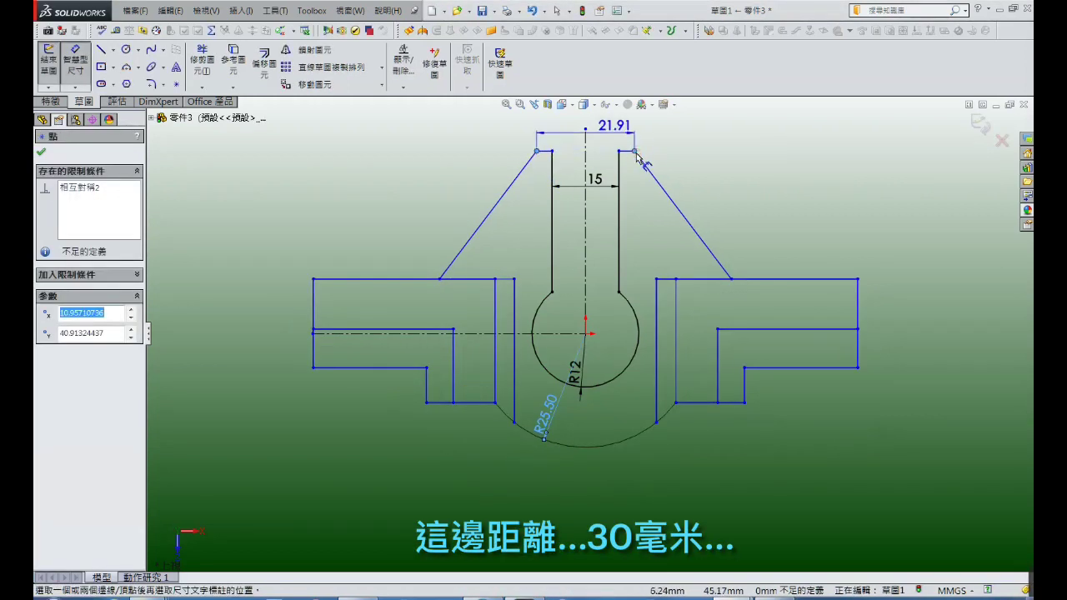
{"action": "left_click", "coordinate": [610, 135]}
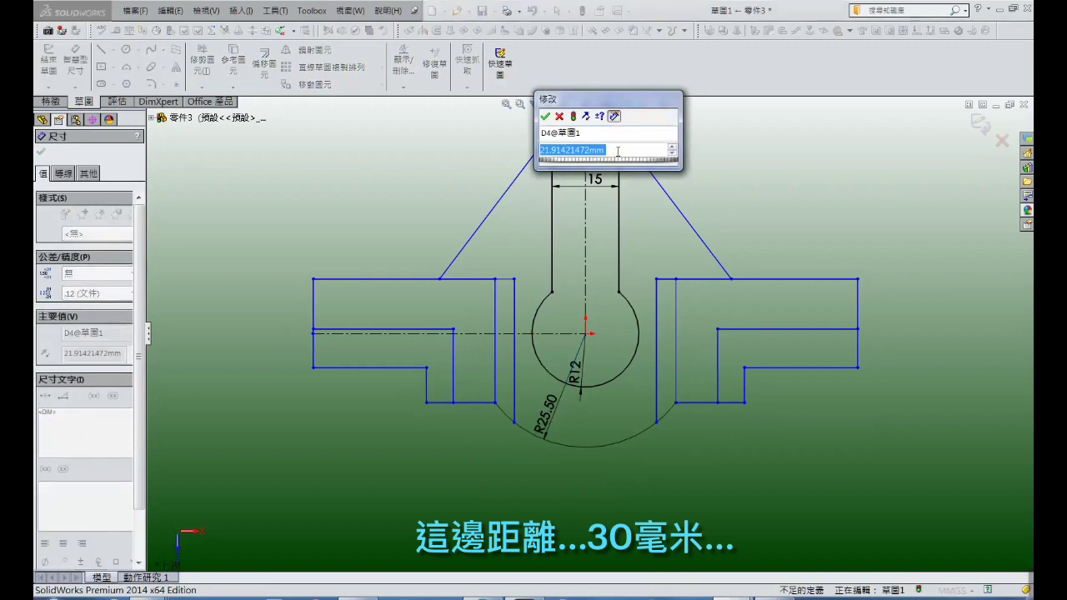
{"action": "type", "text": "30"}
{"action": "key", "text": "Return"}
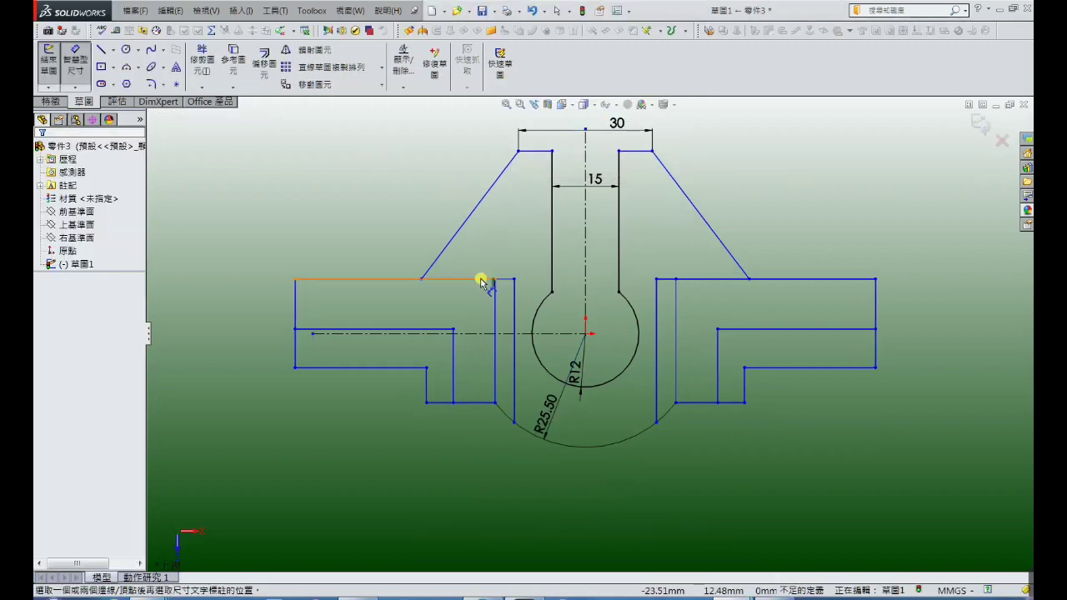
{"action": "left_click", "coordinate": [482, 281]}
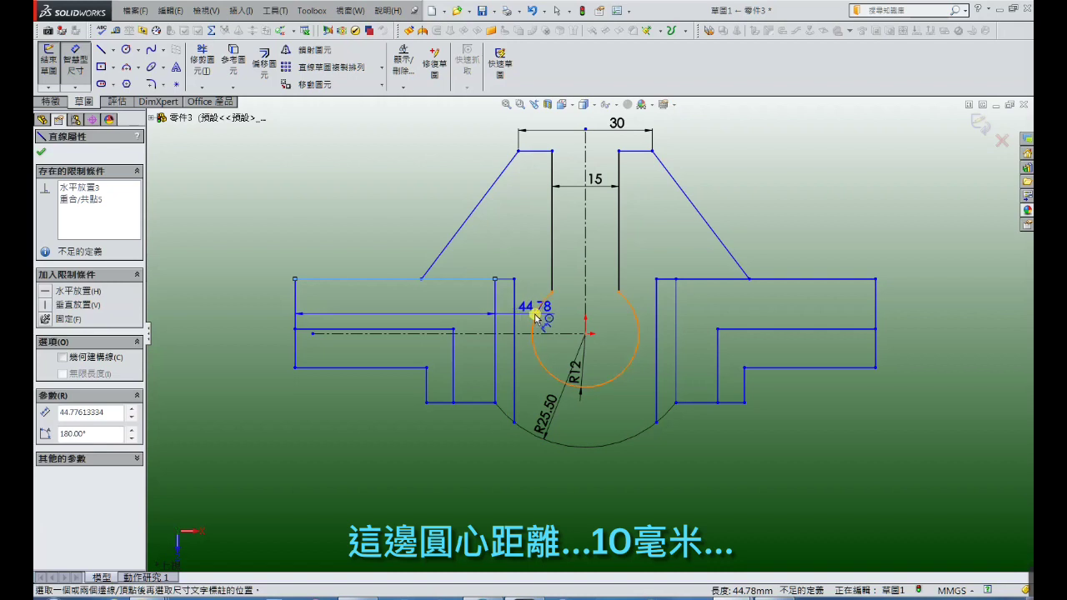
{"action": "left_click", "coordinate": [537, 318]}
{"action": "left_click", "coordinate": [571, 309]}
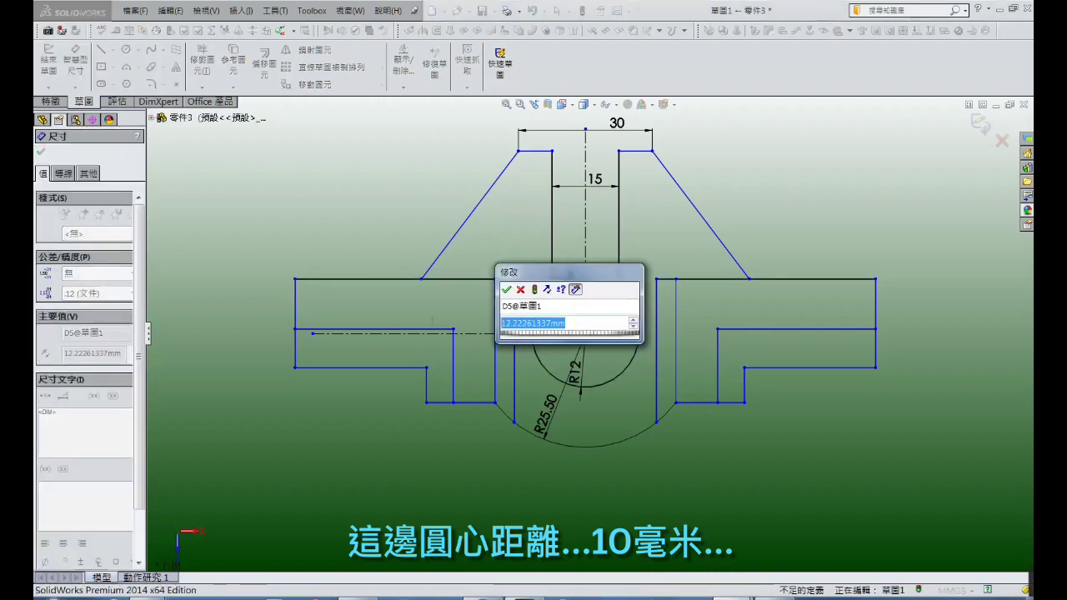
{"action": "type", "text": "10"}
{"action": "key", "text": "Return"}
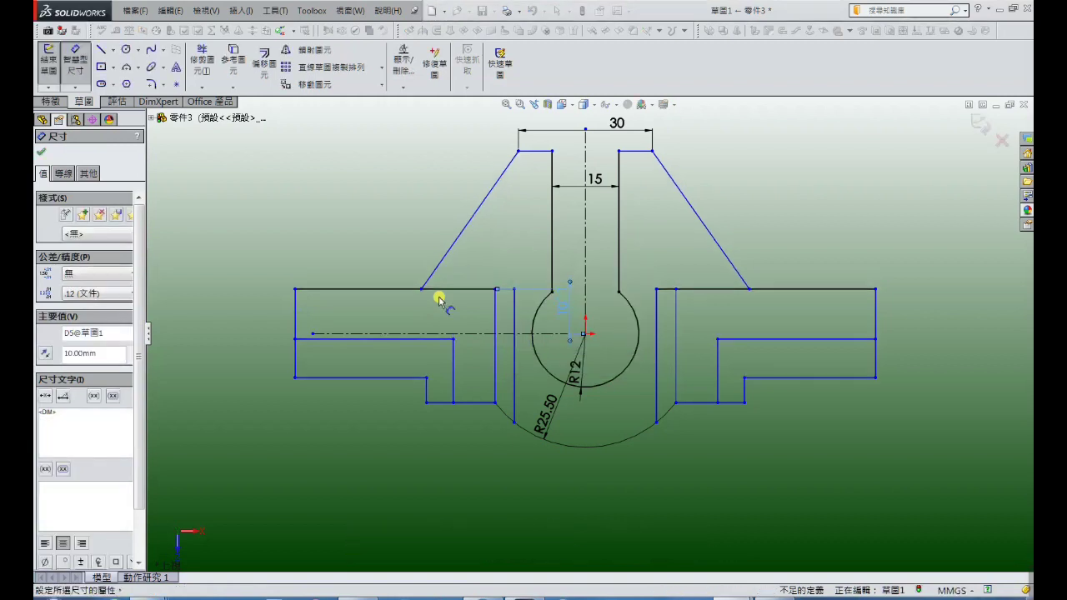
Set the top height to 14.5 mm and move that dimension to the right side.
{"action": "left_click", "coordinate": [536, 153]}
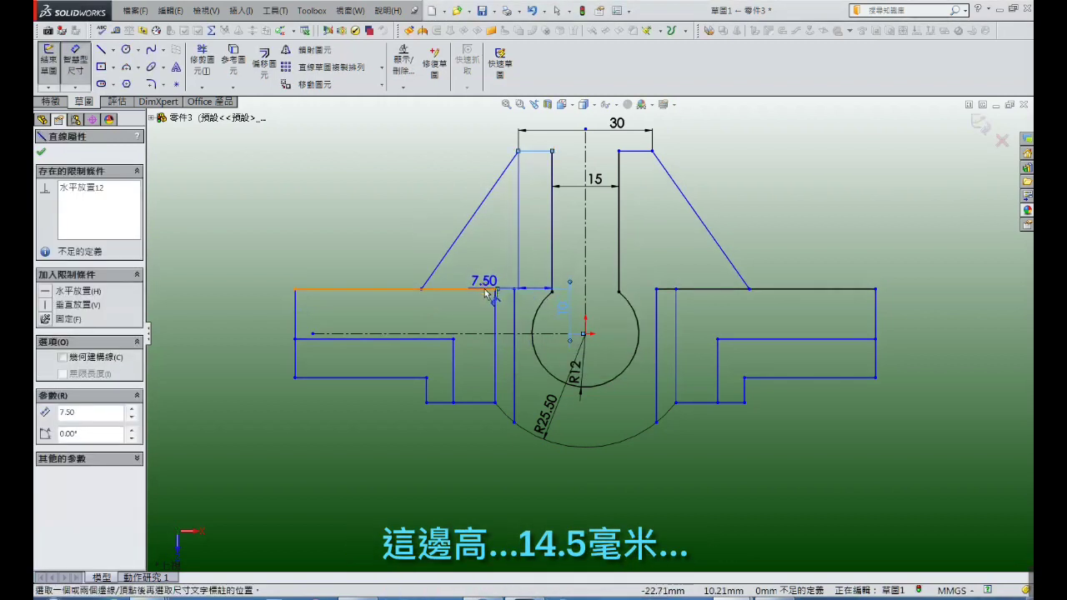
{"action": "left_click", "coordinate": [531, 154]}
{"action": "left_click", "coordinate": [522, 242]}
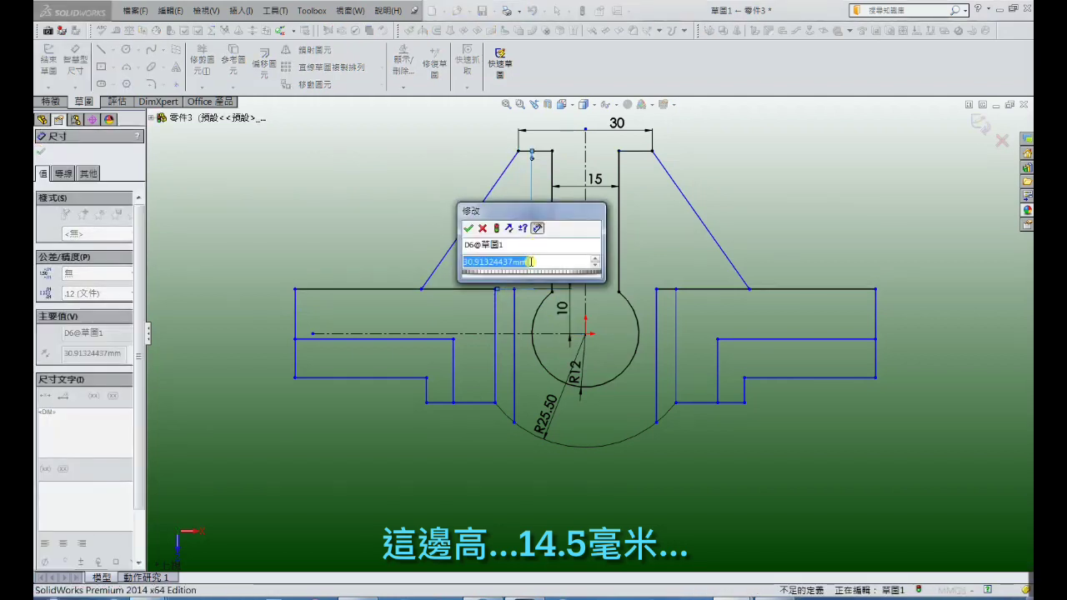
{"action": "type", "text": "14"}
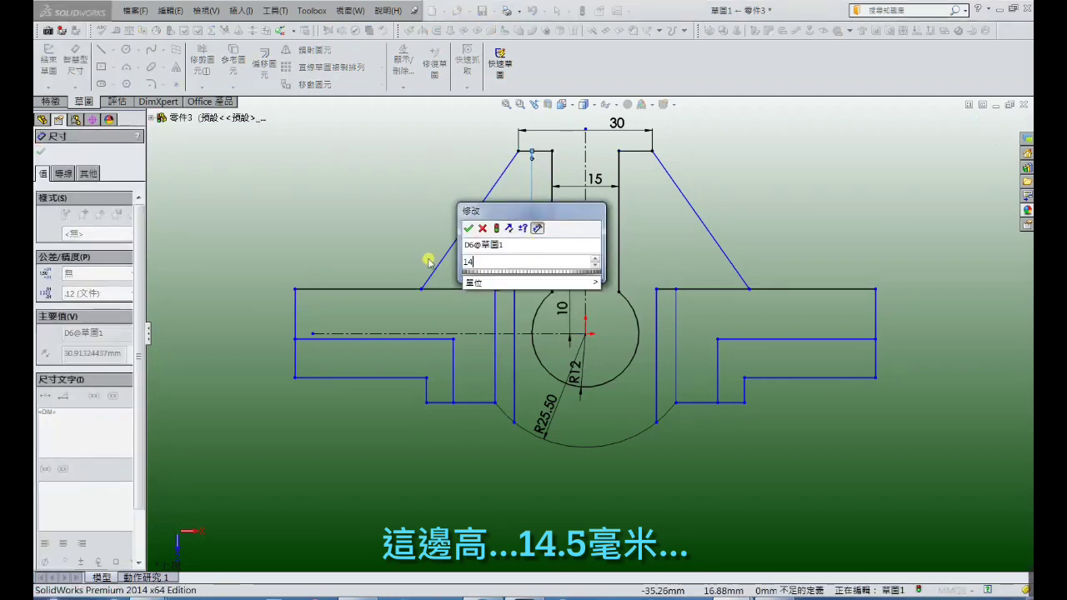
{"action": "type", "text": ".5"}
{"action": "key", "text": "Return"}
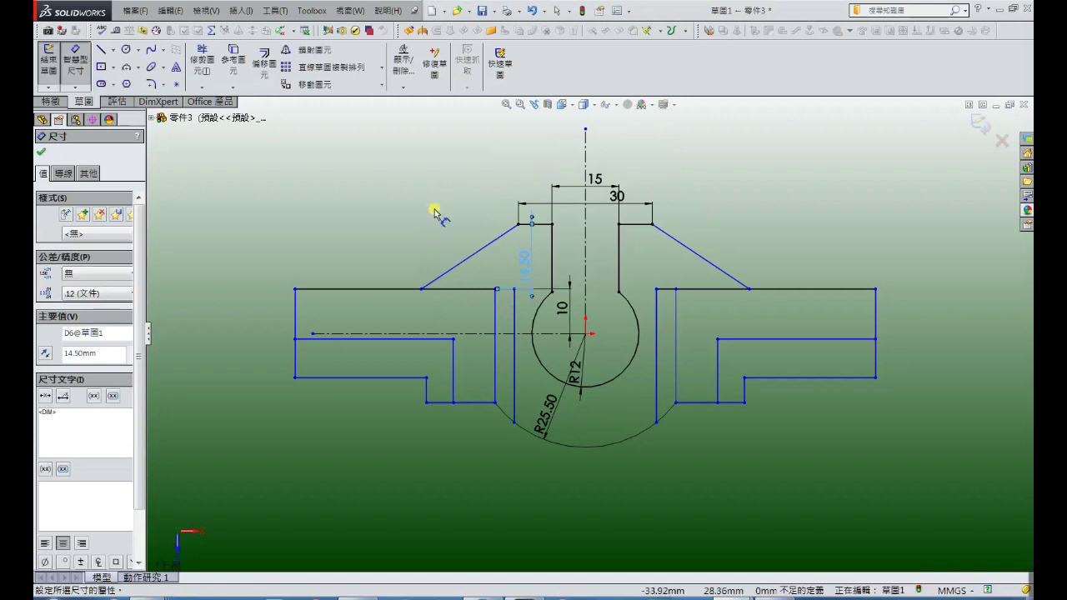
{"action": "left_click", "coordinate": [434, 209]}
{"action": "left_click", "coordinate": [618, 254]}
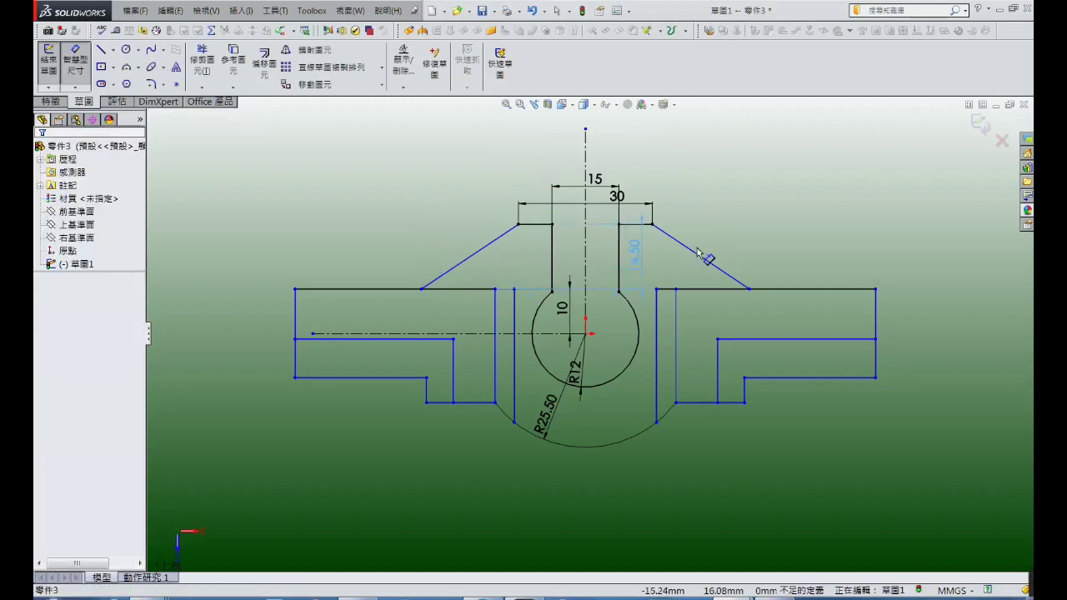
{"action": "left_click", "coordinate": [763, 250]}
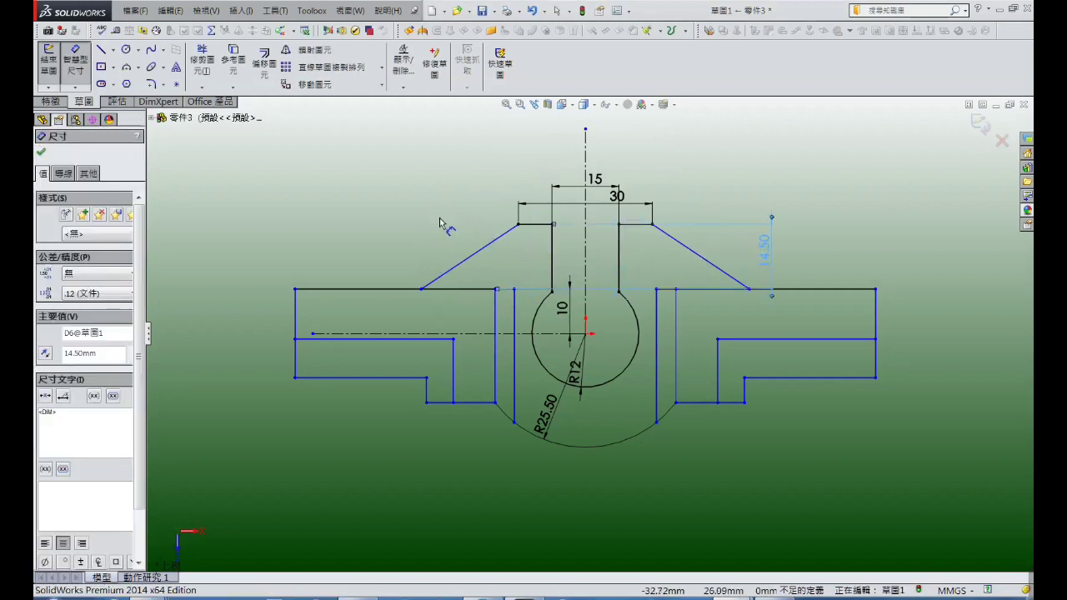
{"action": "left_click", "coordinate": [441, 223]}
Dimension the inner vertical line to the circle at 3 mm.
{"action": "scroll", "coordinate": [532, 366], "scroll_direction": "down", "scroll_amount": 2}
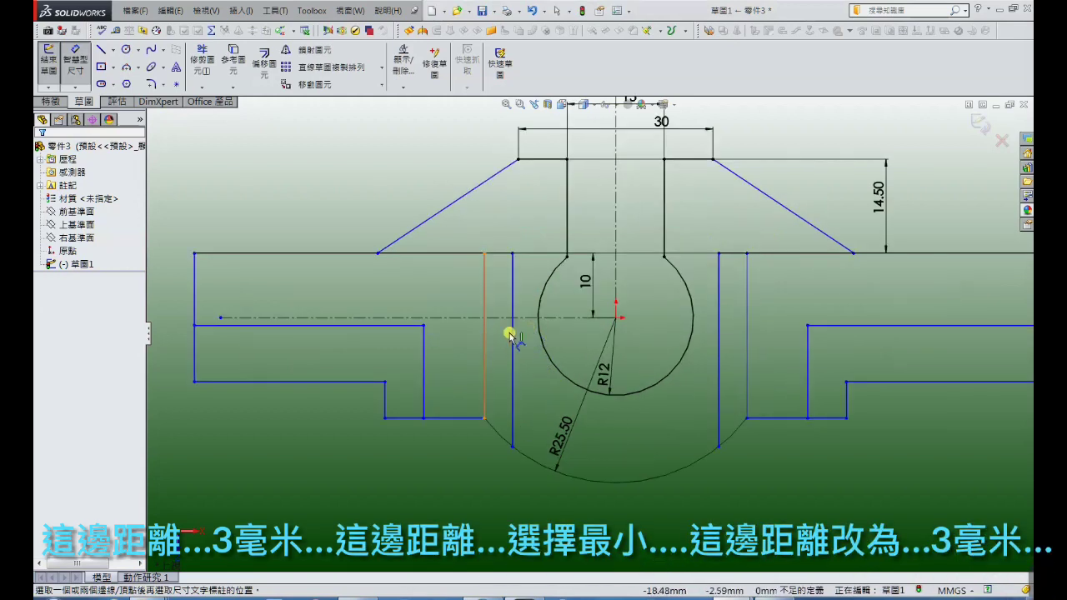
{"action": "key", "text": "Escape"}
{"action": "left_click", "coordinate": [513, 333]}
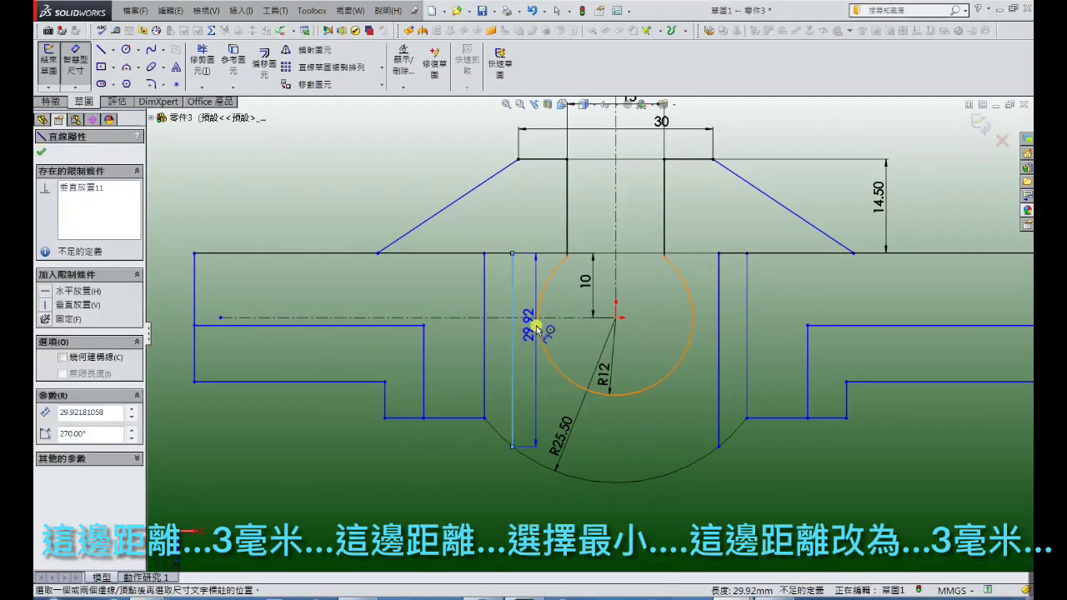
{"action": "left_click", "coordinate": [542, 333]}
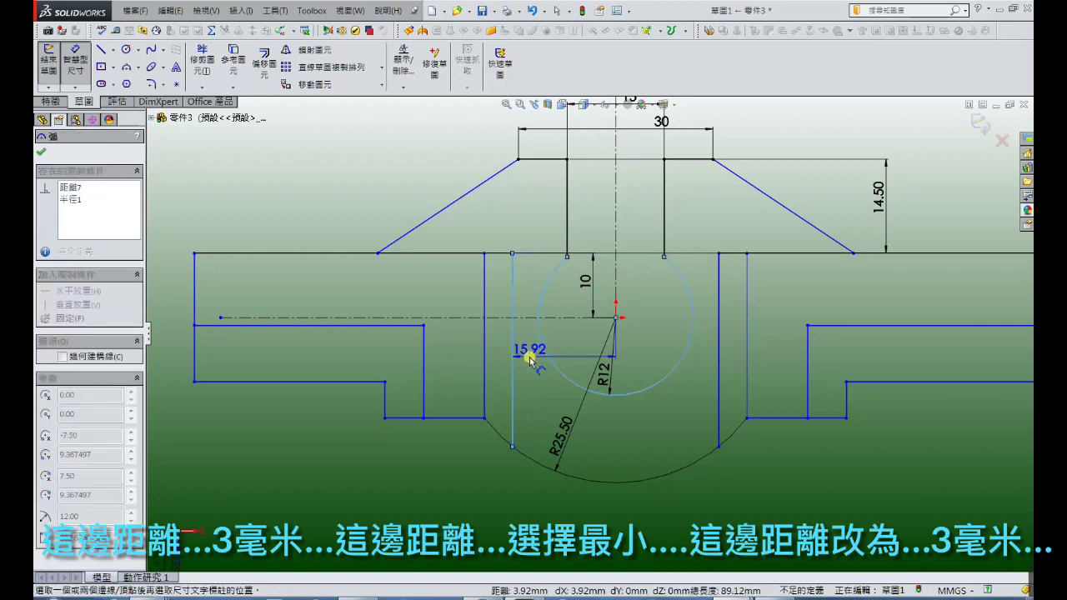
{"action": "left_click", "coordinate": [531, 363]}
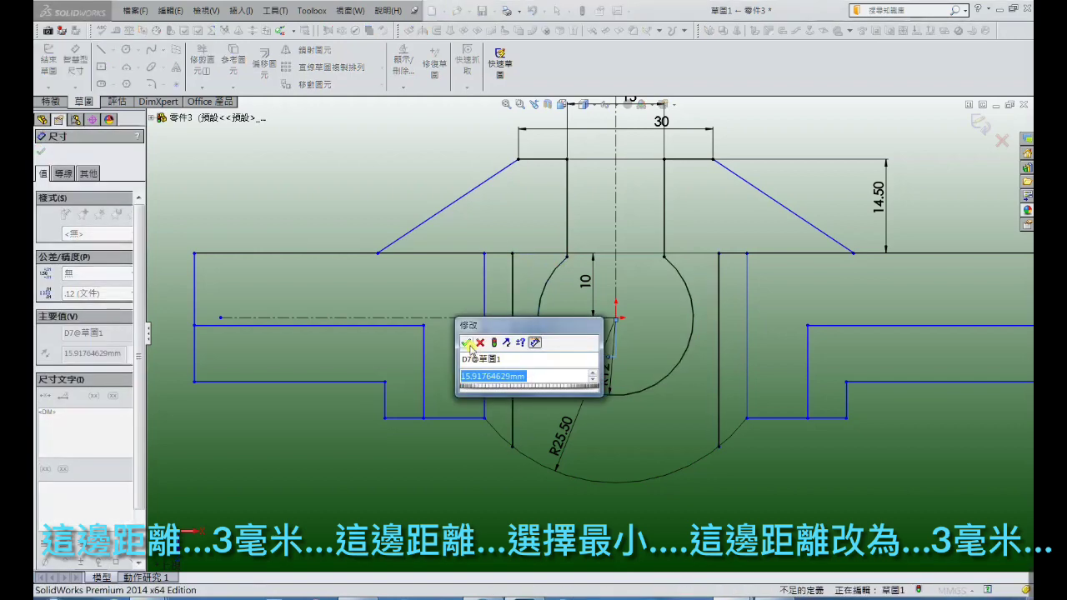
{"action": "left_click", "coordinate": [471, 349]}
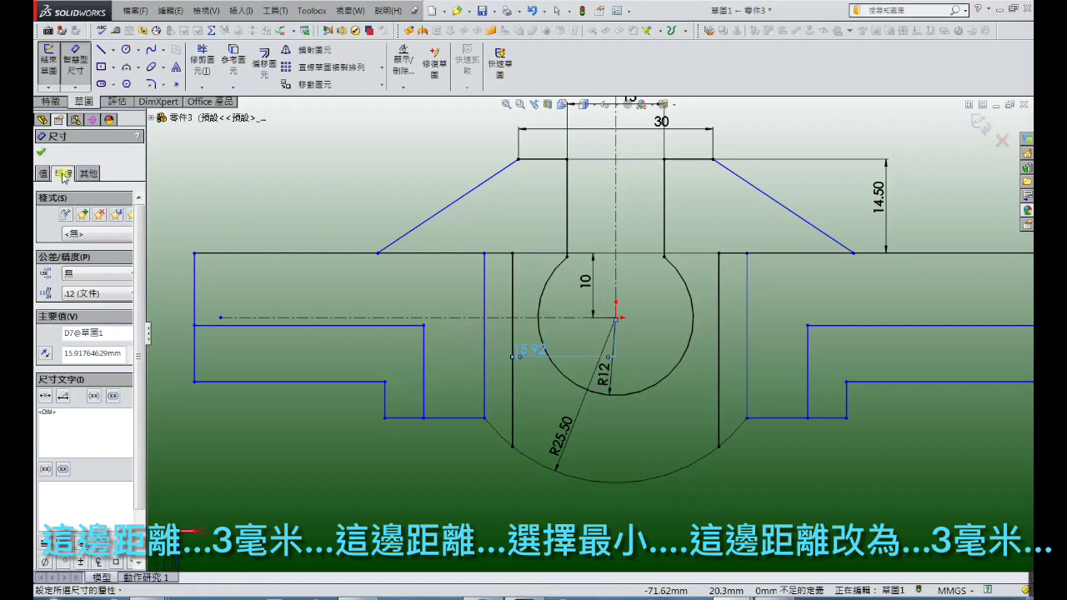
{"action": "left_click", "coordinate": [63, 174]}
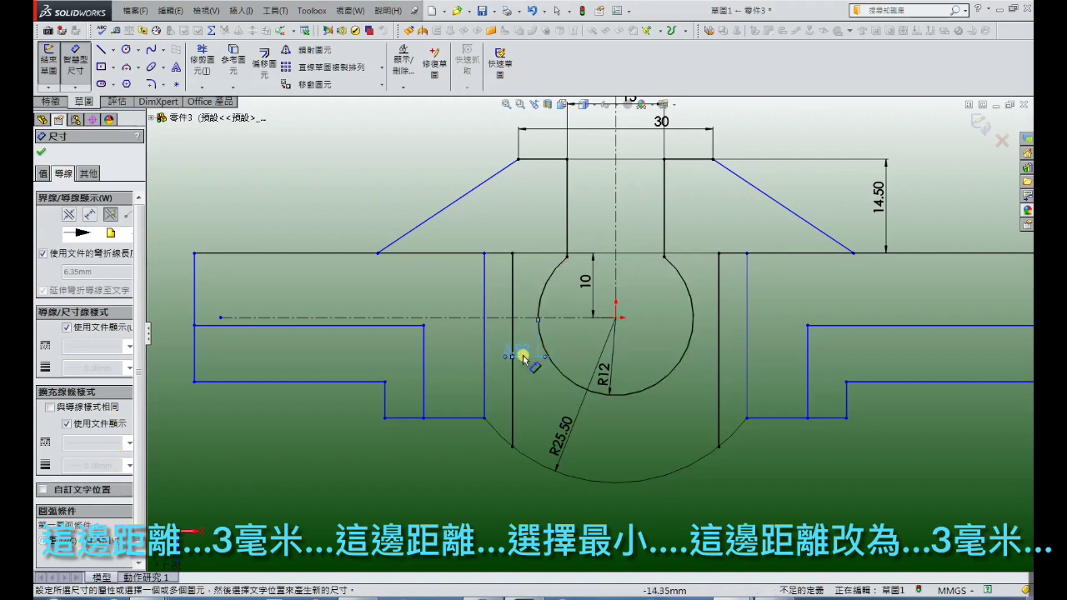
{"action": "left_click", "coordinate": [535, 379]}
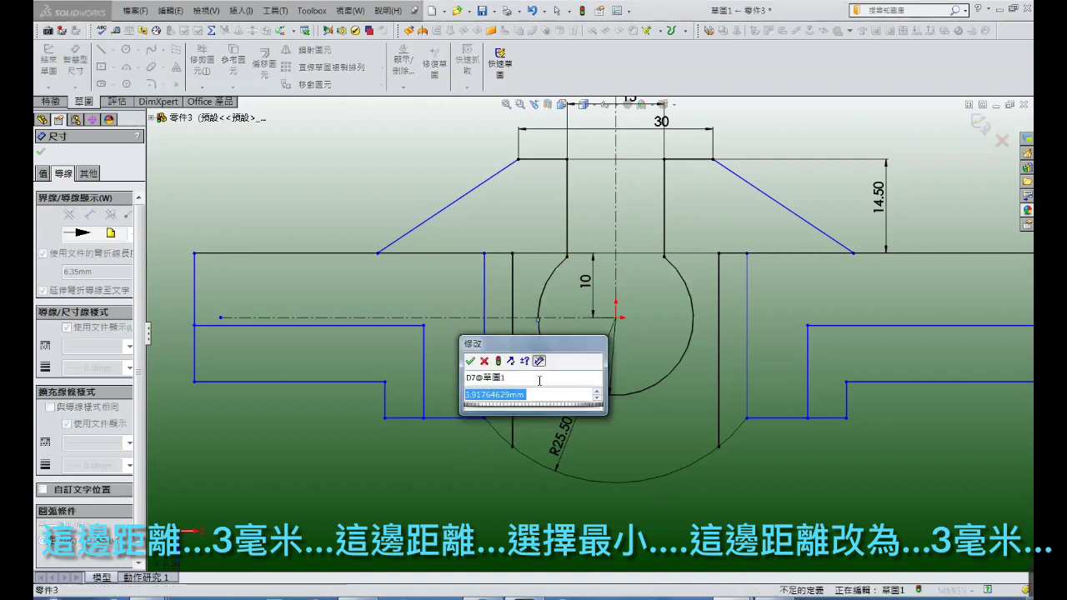
{"action": "type", "text": "3"}
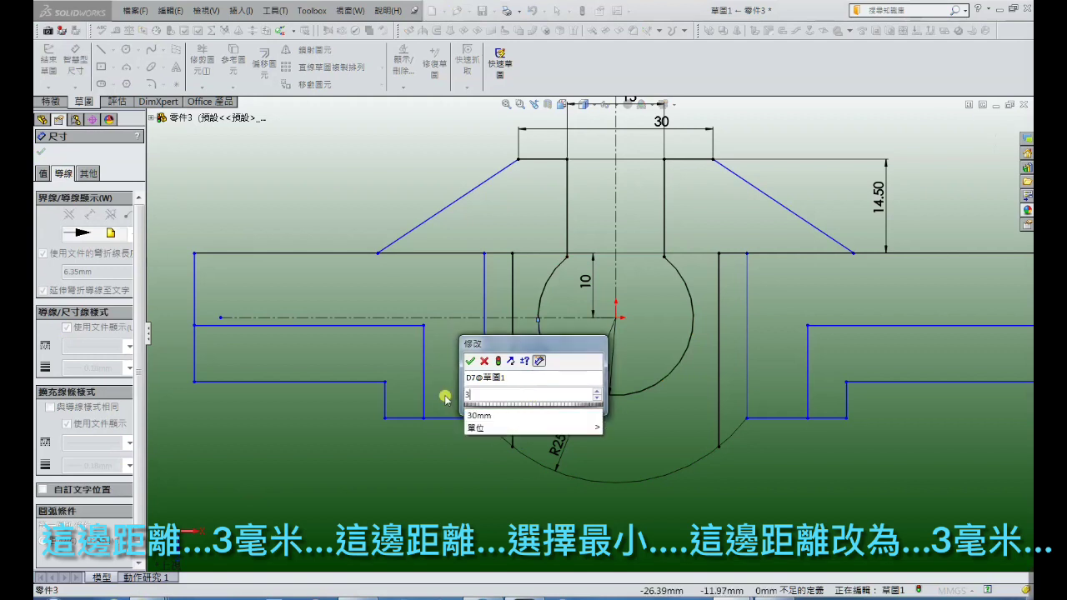
{"action": "key", "text": "Return"}
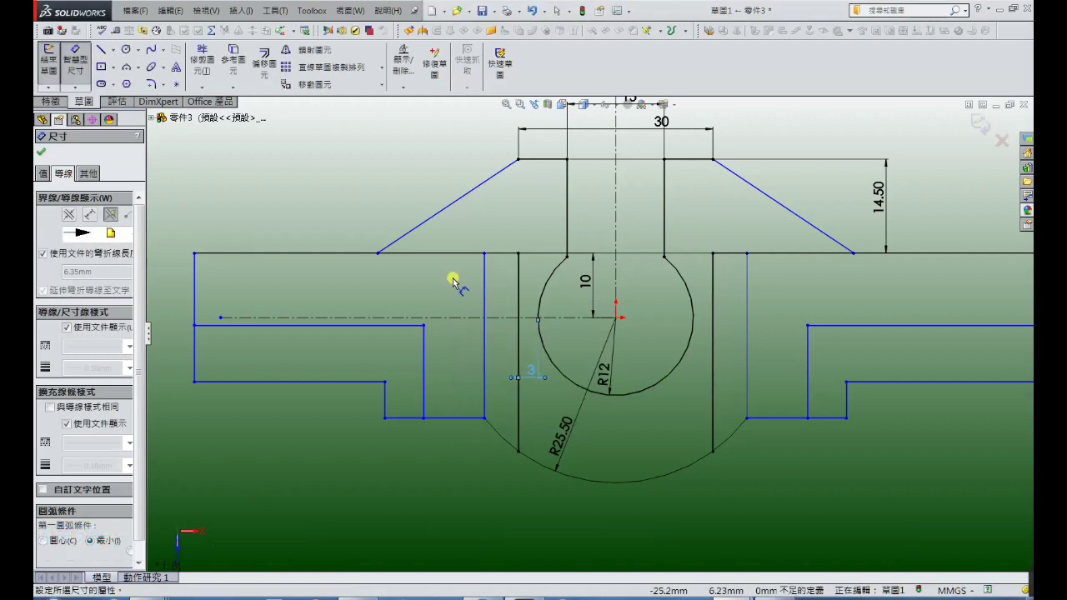
Dimension the left vertical line to 24 mm and the inner vertical line to 15 mm.
{"action": "left_click", "coordinate": [485, 302]}
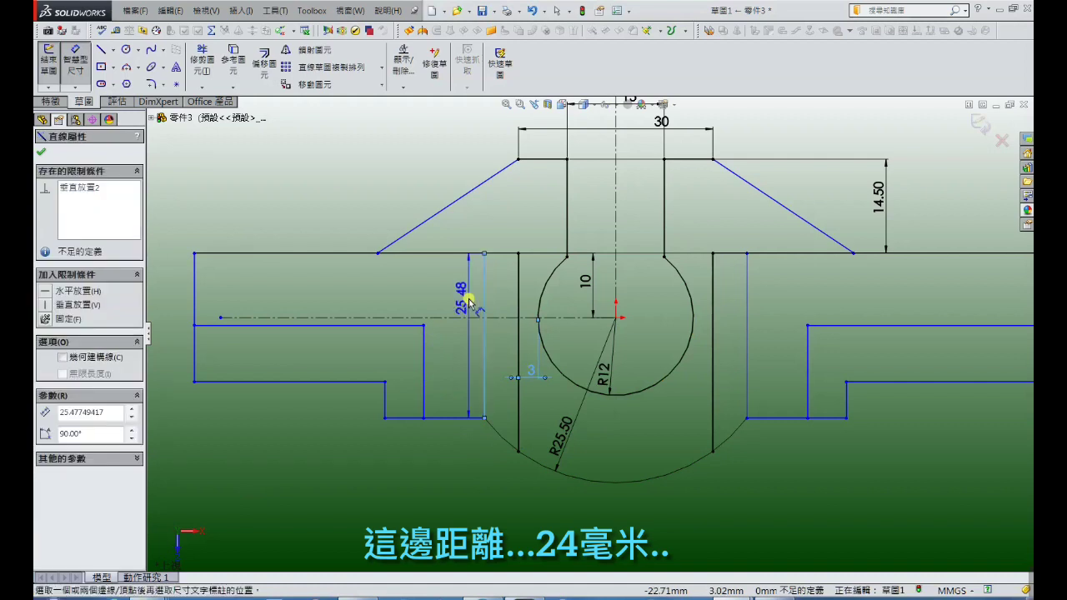
{"action": "left_click", "coordinate": [466, 303]}
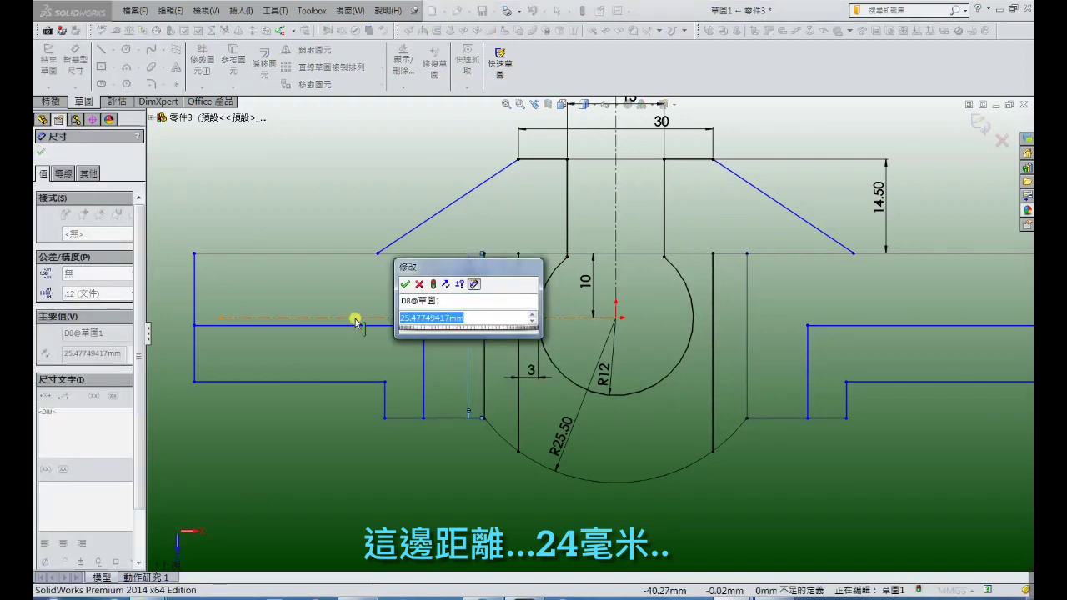
{"action": "type", "text": "24"}
{"action": "key", "text": "Return"}
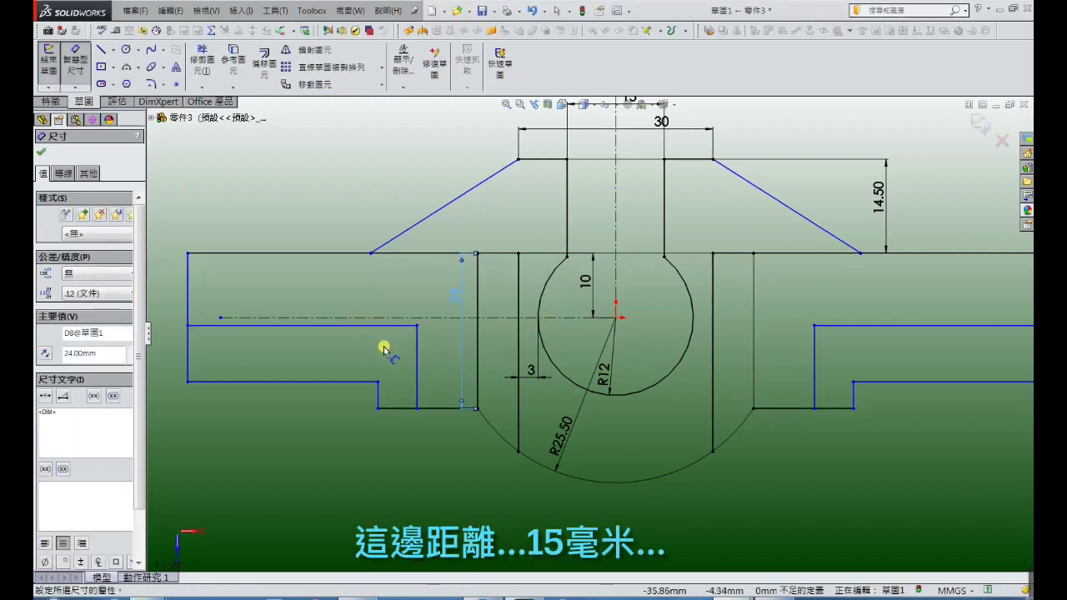
{"action": "left_click", "coordinate": [417, 356]}
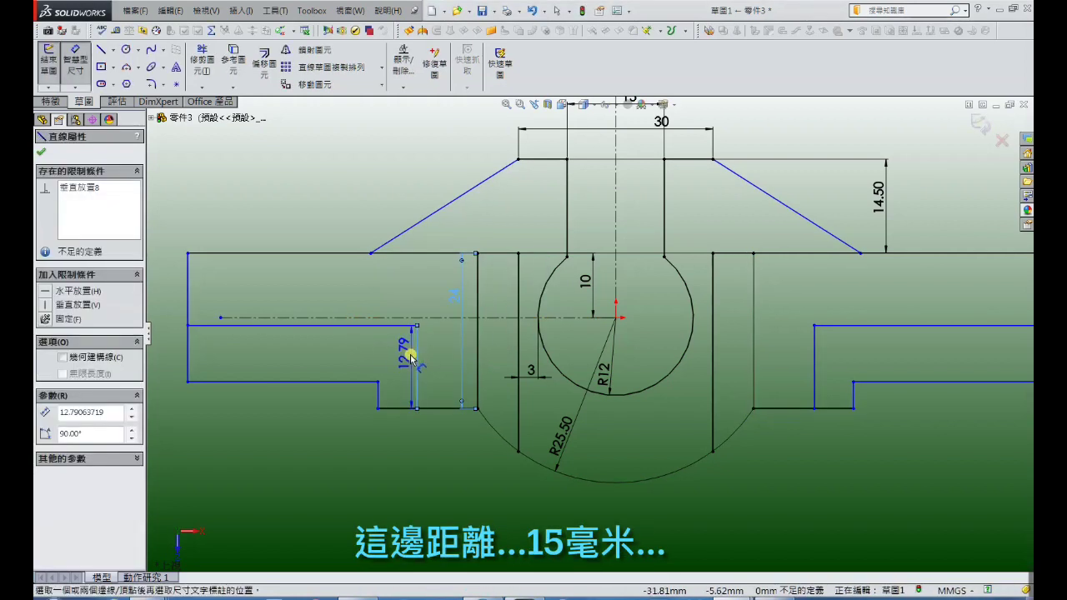
{"action": "left_click", "coordinate": [412, 358]}
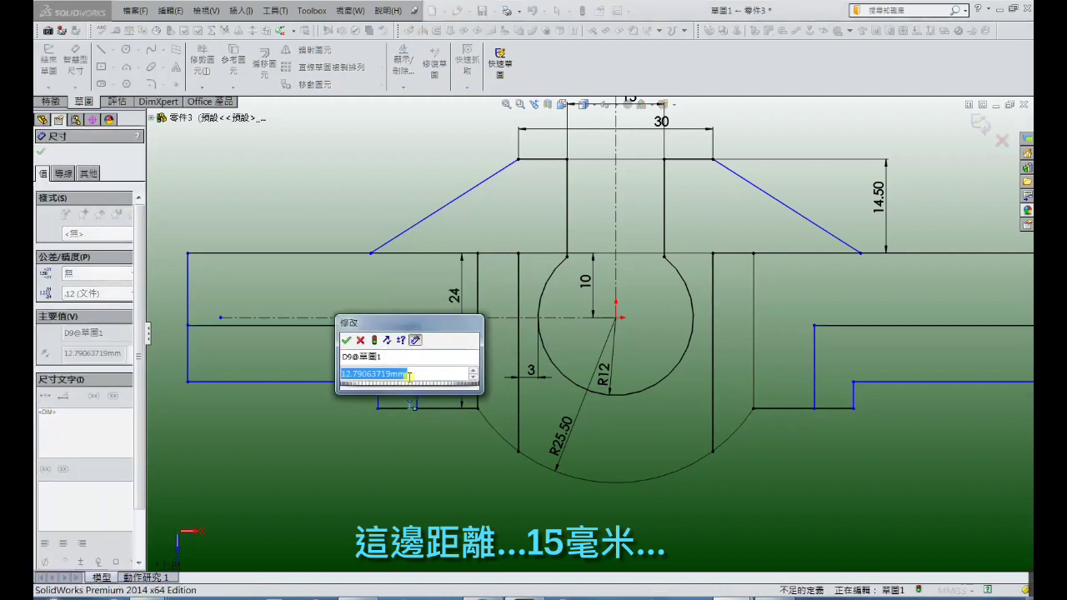
{"action": "type", "text": "15"}
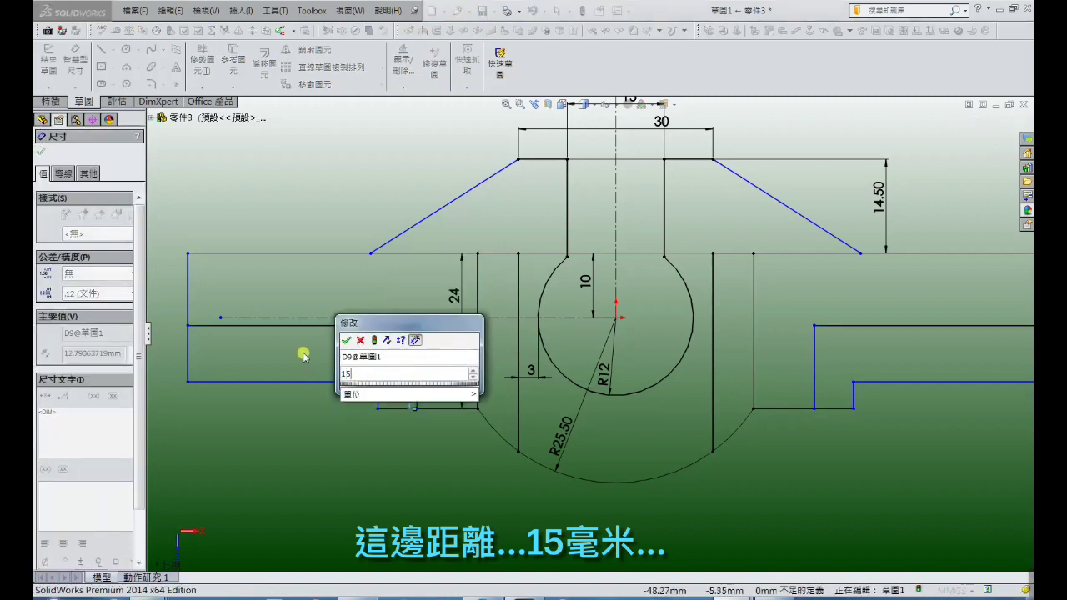
{"action": "key", "text": "Return"}
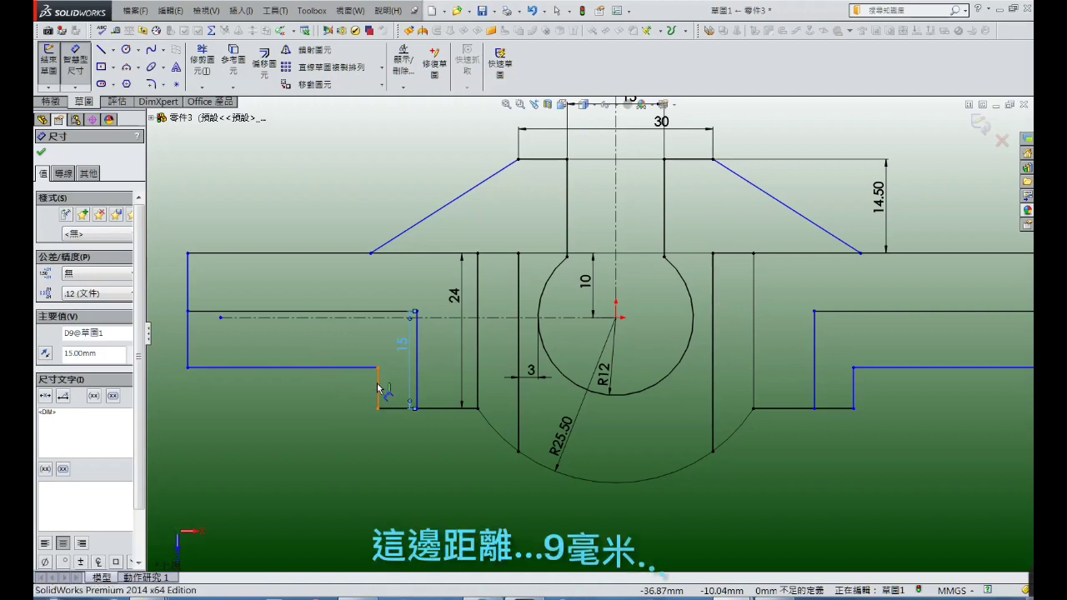
Set the short vertical edge to 9 mm and the lower horizontal edge to 15 mm.
{"action": "left_click", "coordinate": [381, 376]}
{"action": "left_click", "coordinate": [362, 390]}
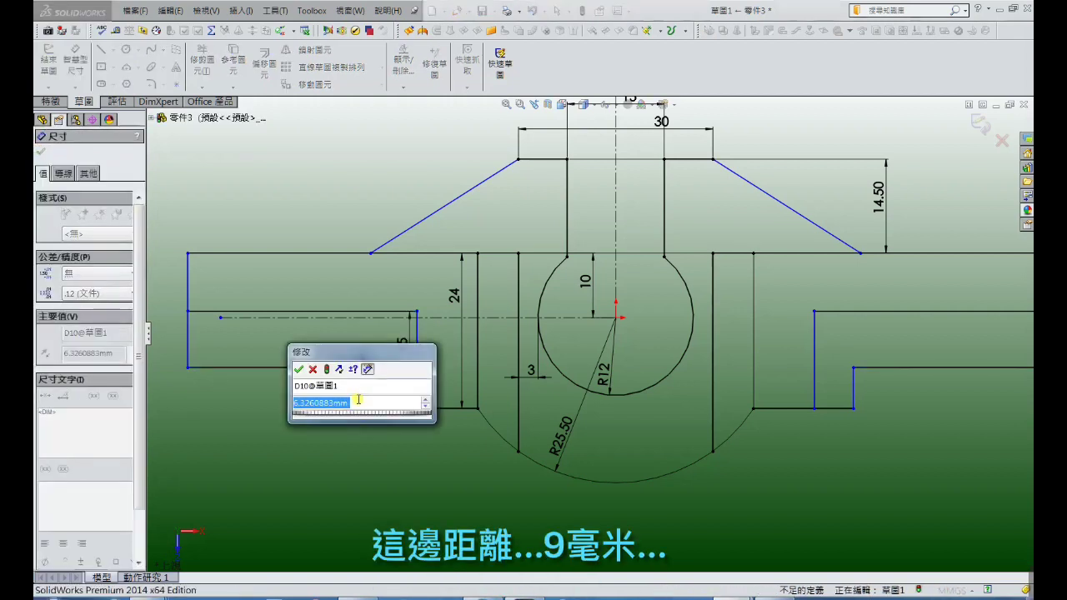
{"action": "type", "text": "9"}
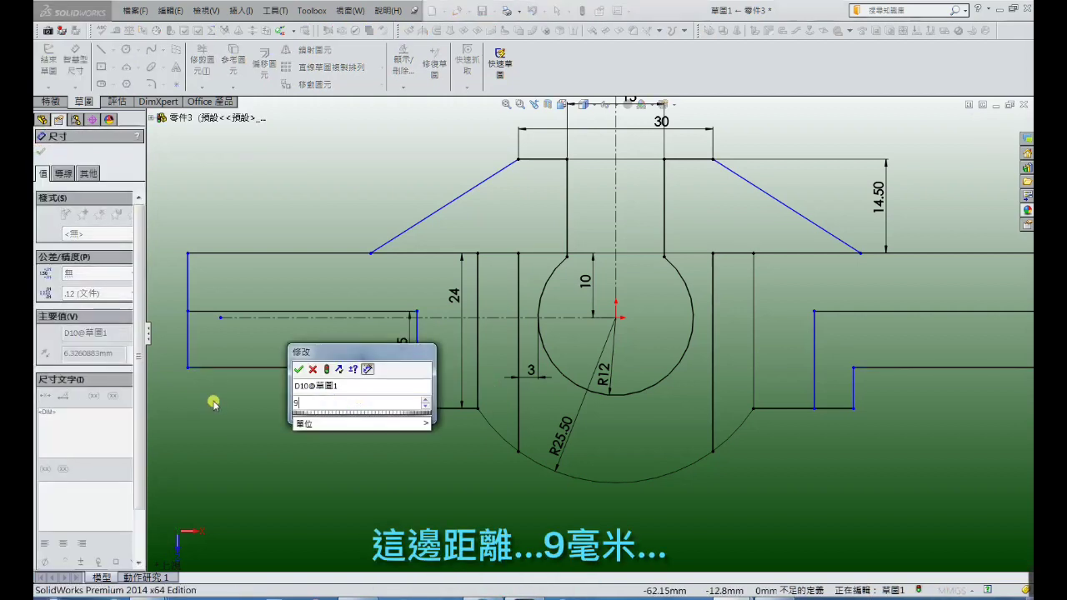
{"action": "key", "text": "Return"}
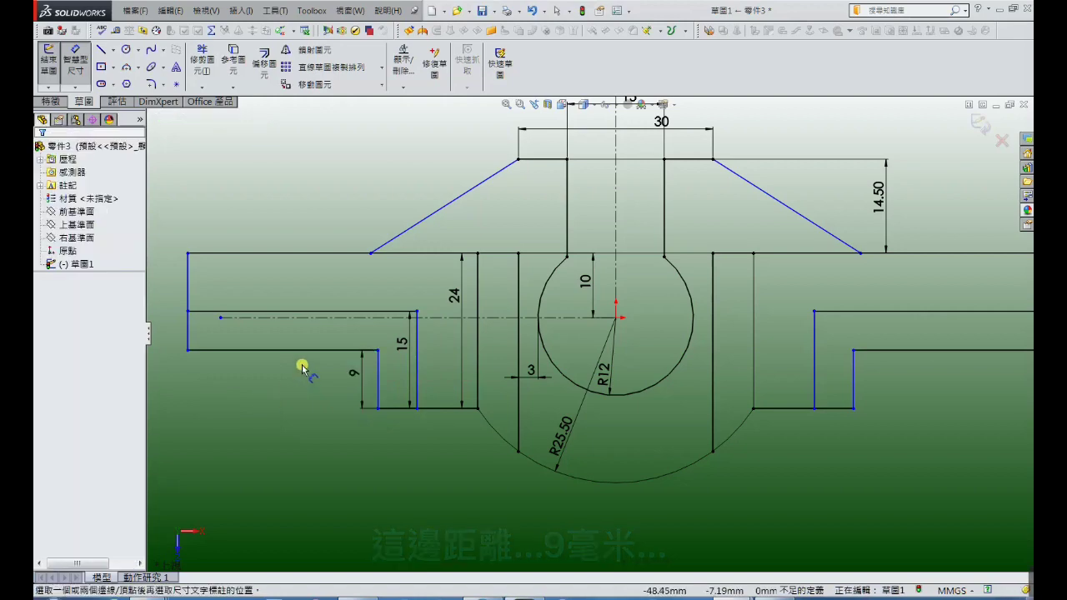
{"action": "left_click", "coordinate": [303, 350]}
{"action": "left_click", "coordinate": [301, 369]}
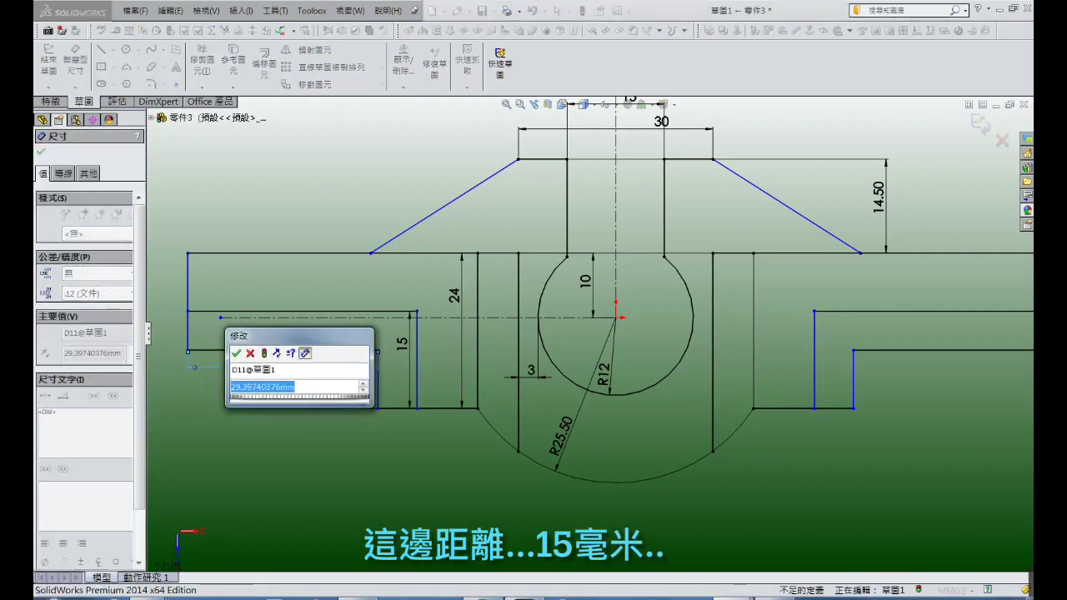
{"action": "type", "text": "15"}
{"action": "key", "text": "Return"}
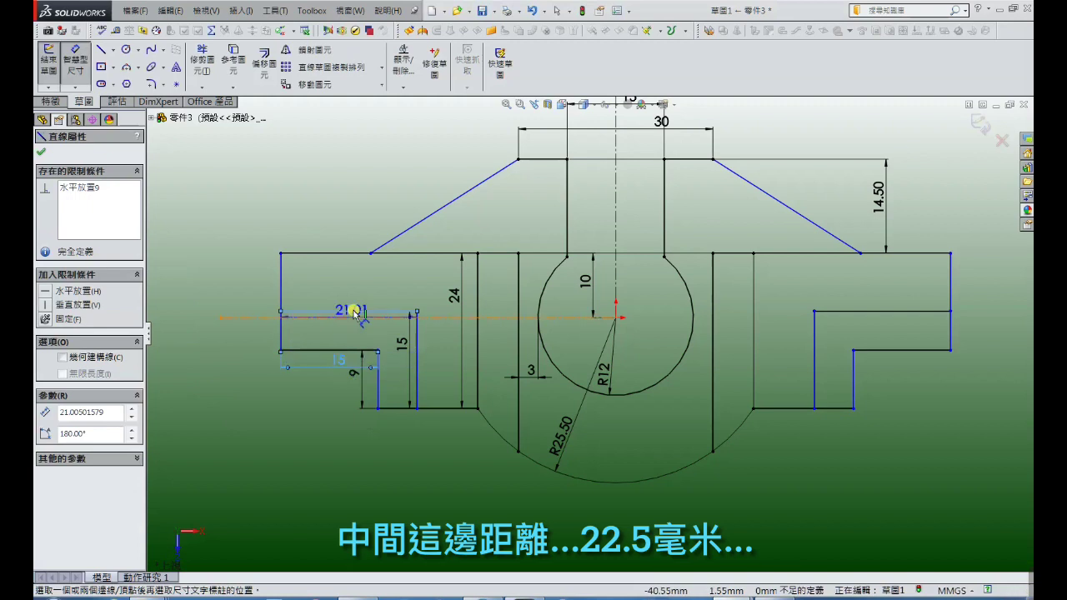
Add 22.5 mm arm length, 29 mm base width and 6 mm slanted-line offset dimensions.
{"action": "left_click", "coordinate": [354, 288]}
{"action": "type", "text": "22."}
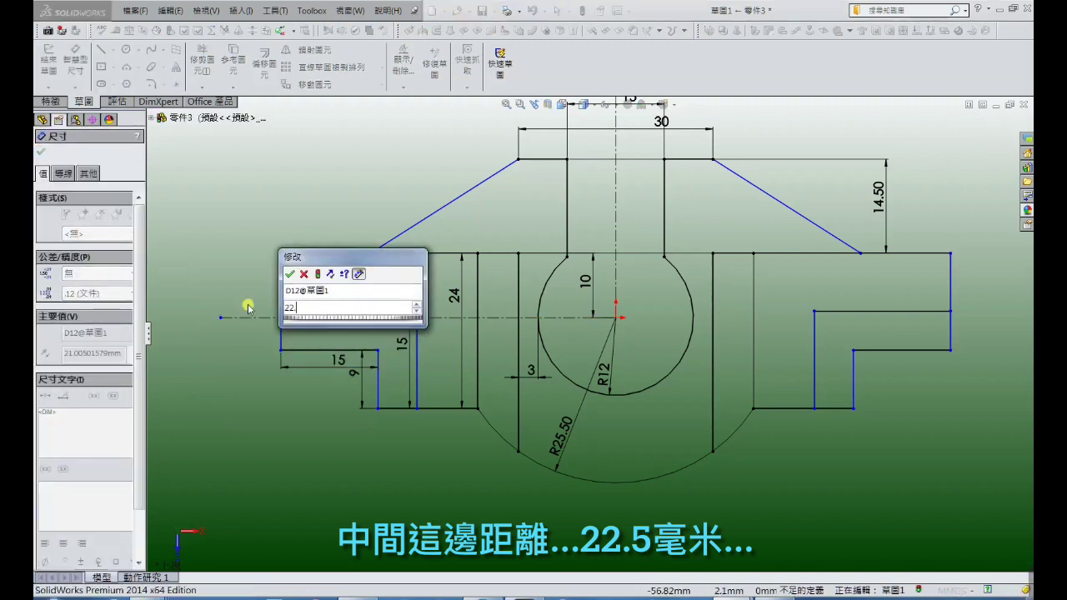
{"action": "key", "text": "Return"}
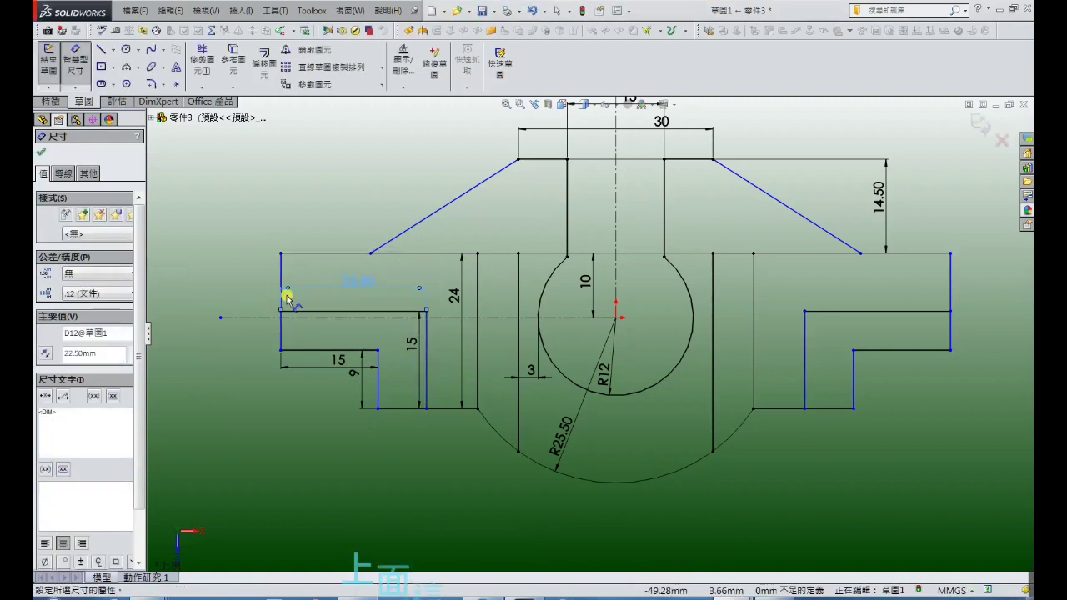
{"action": "left_click", "coordinate": [411, 254]}
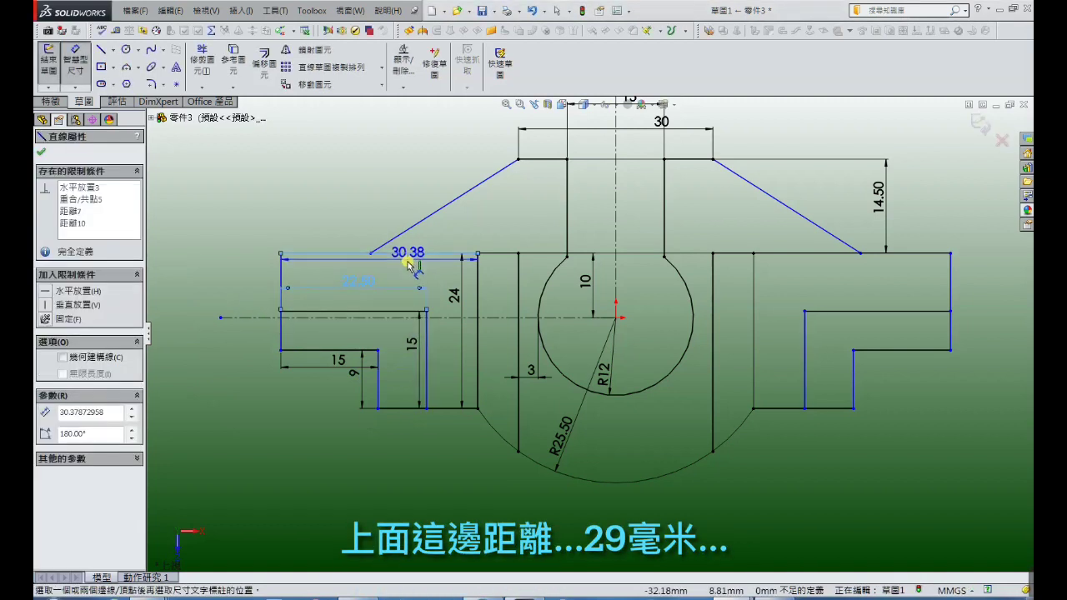
{"action": "left_click", "coordinate": [378, 450]}
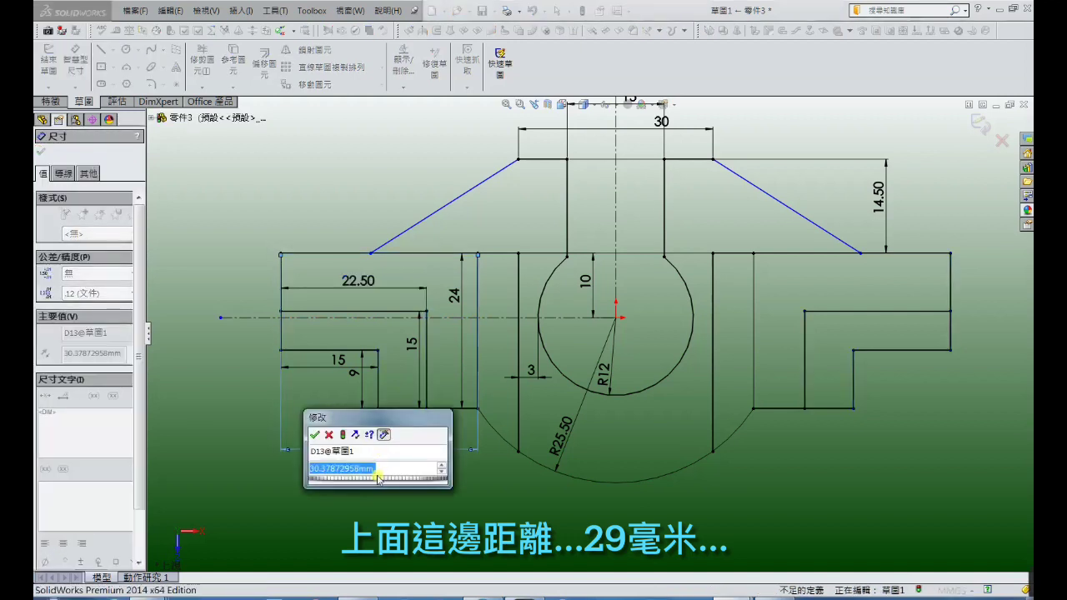
{"action": "type", "text": "29"}
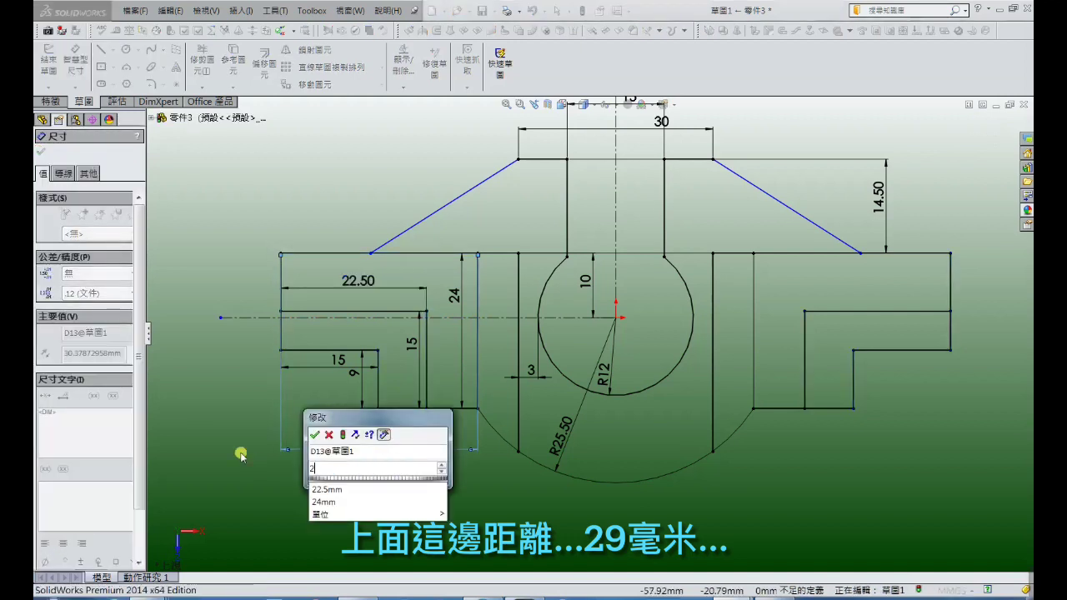
{"action": "key", "text": "Return"}
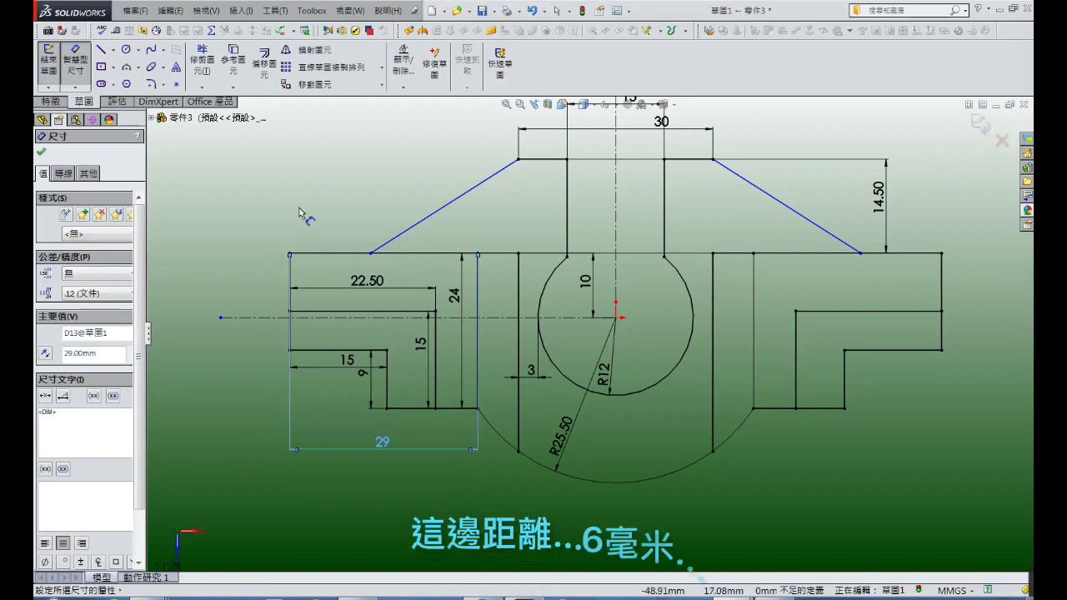
{"action": "left_click", "coordinate": [333, 210]}
{"action": "left_click", "coordinate": [371, 255]}
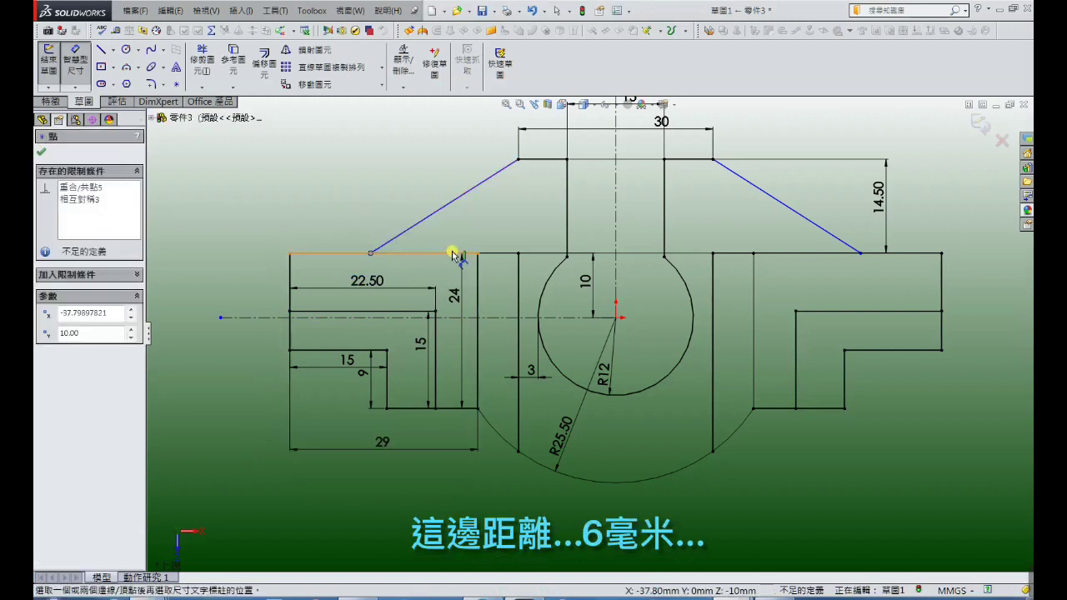
{"action": "left_click", "coordinate": [479, 255]}
{"action": "left_click", "coordinate": [434, 233]}
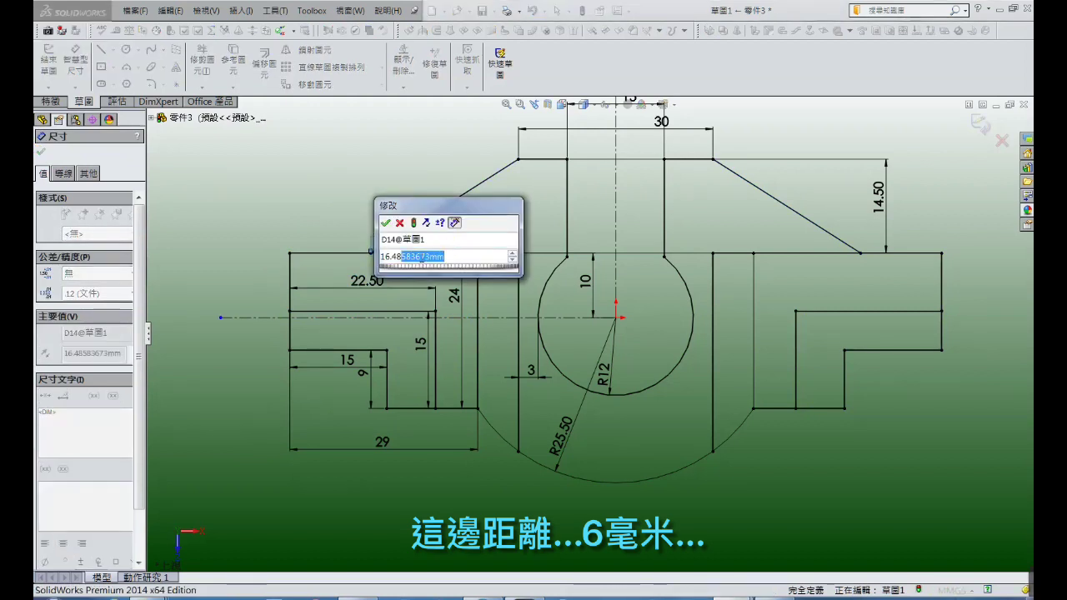
{"action": "type", "text": "6"}
{"action": "key", "text": "Return"}
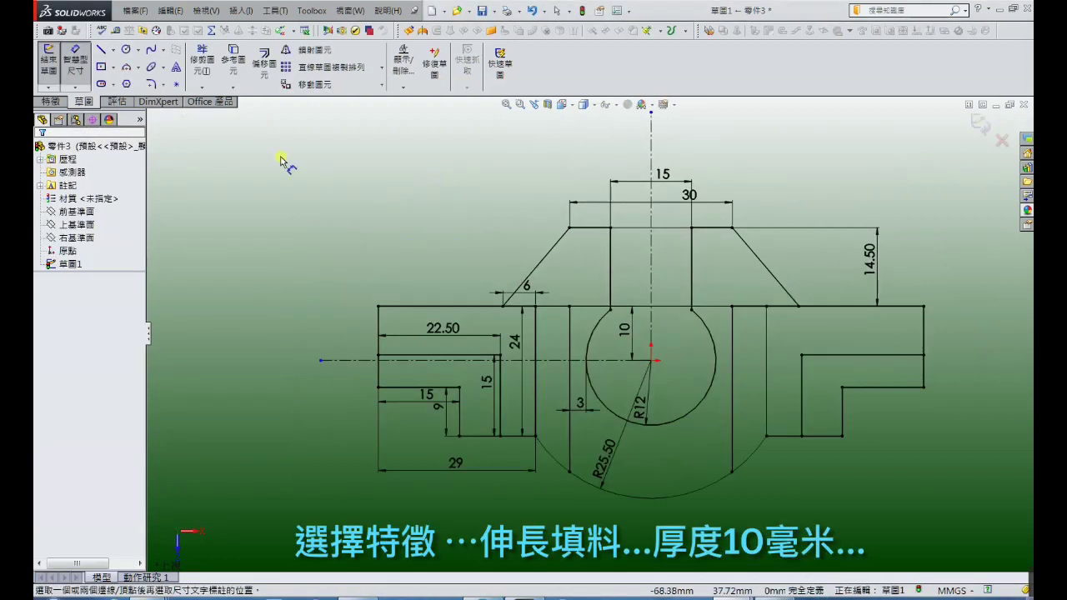
Extrude the left and right L-shaped regions of Sketch1 by 10 mm.
{"action": "left_click", "coordinate": [50, 102]}
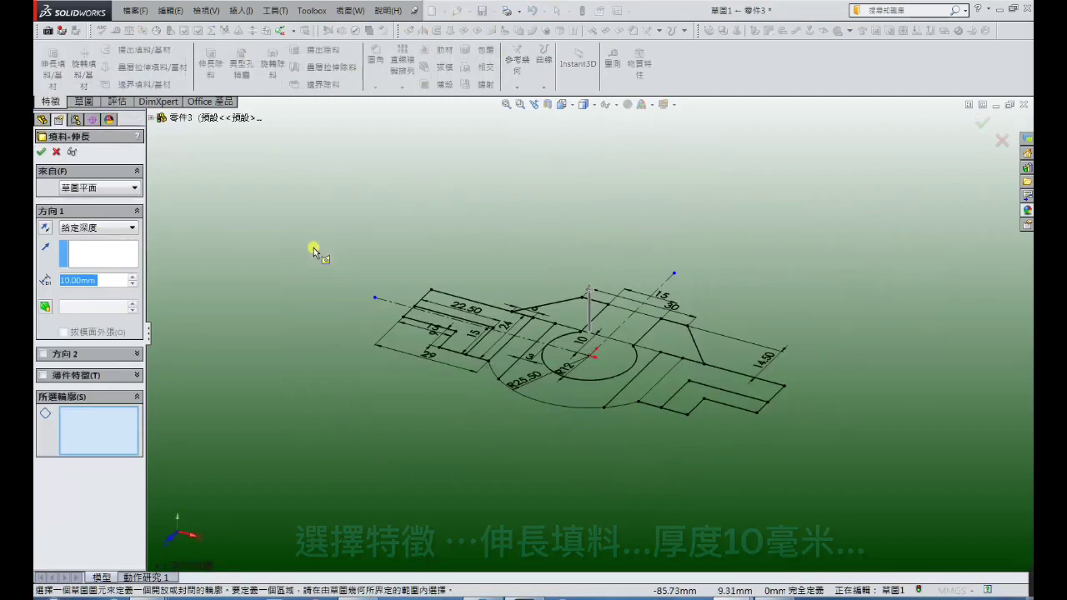
{"action": "left_click", "coordinate": [95, 432]}
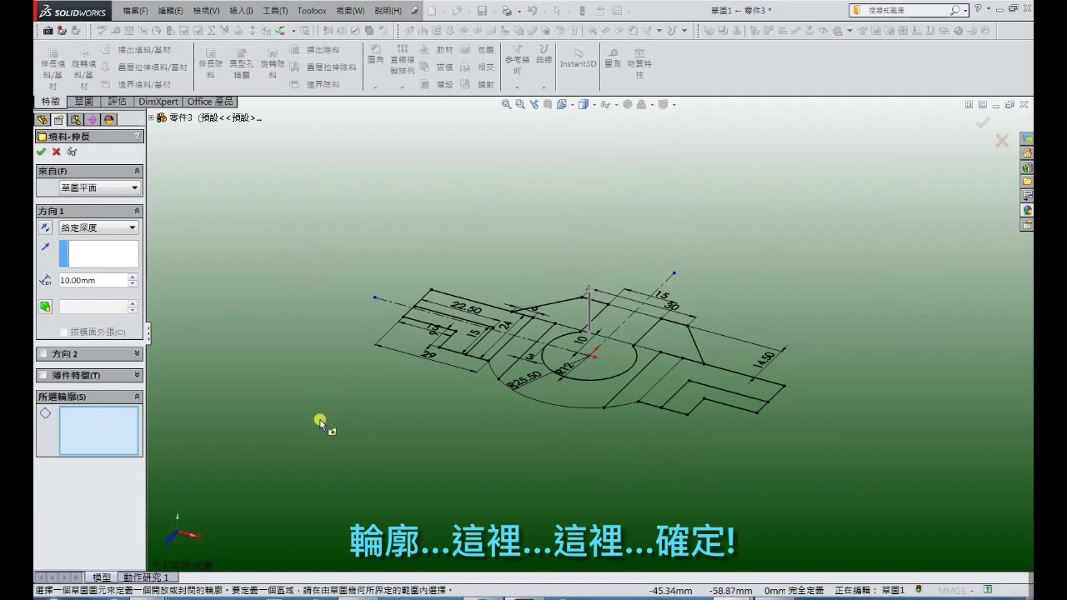
{"action": "left_click", "coordinate": [461, 344]}
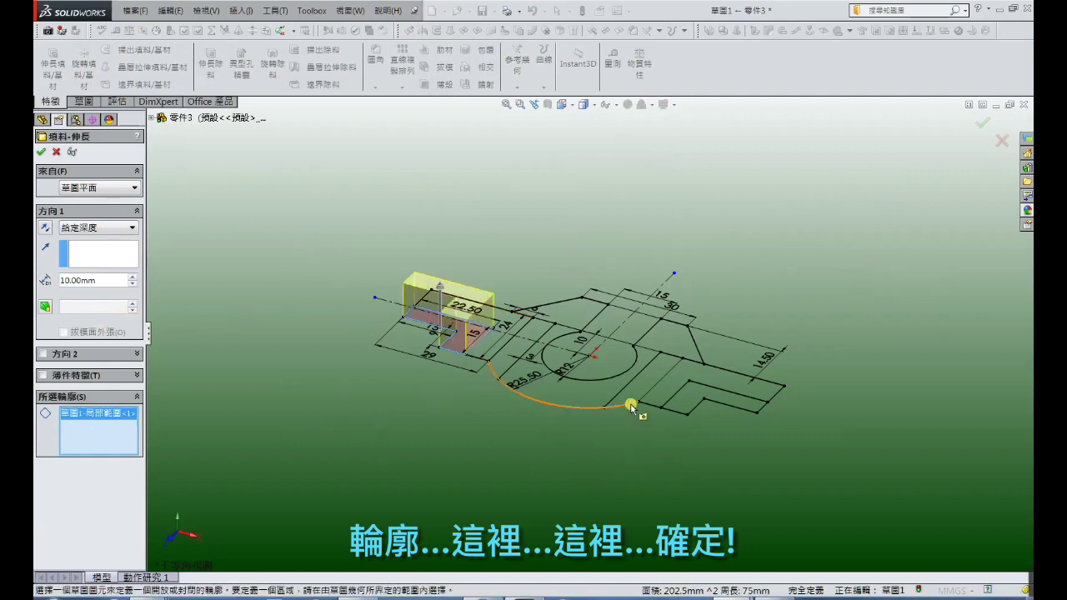
{"action": "left_click", "coordinate": [680, 406]}
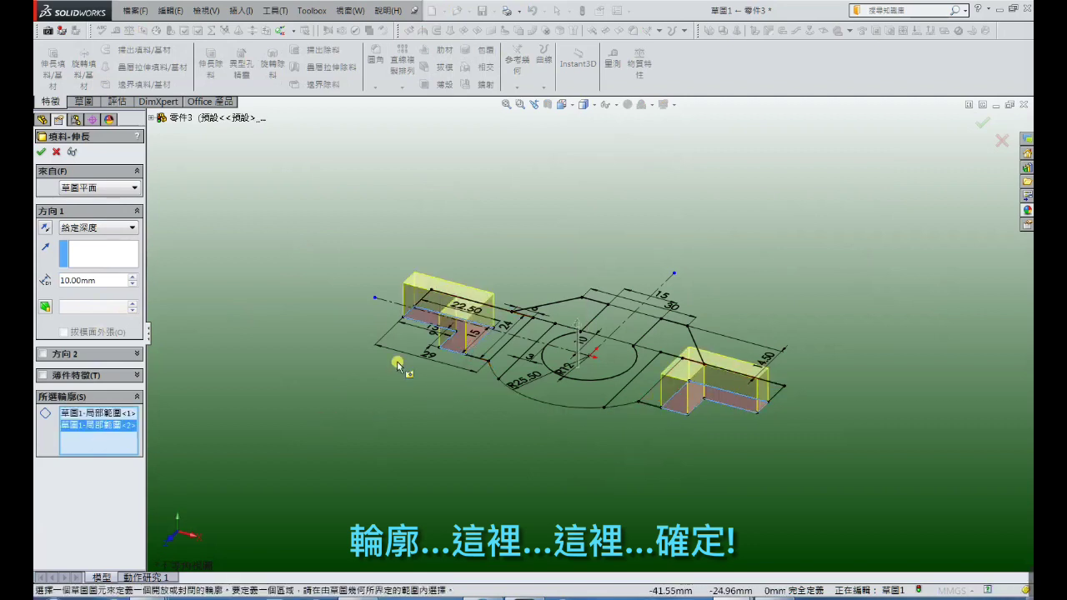
{"action": "left_click", "coordinate": [40, 152]}
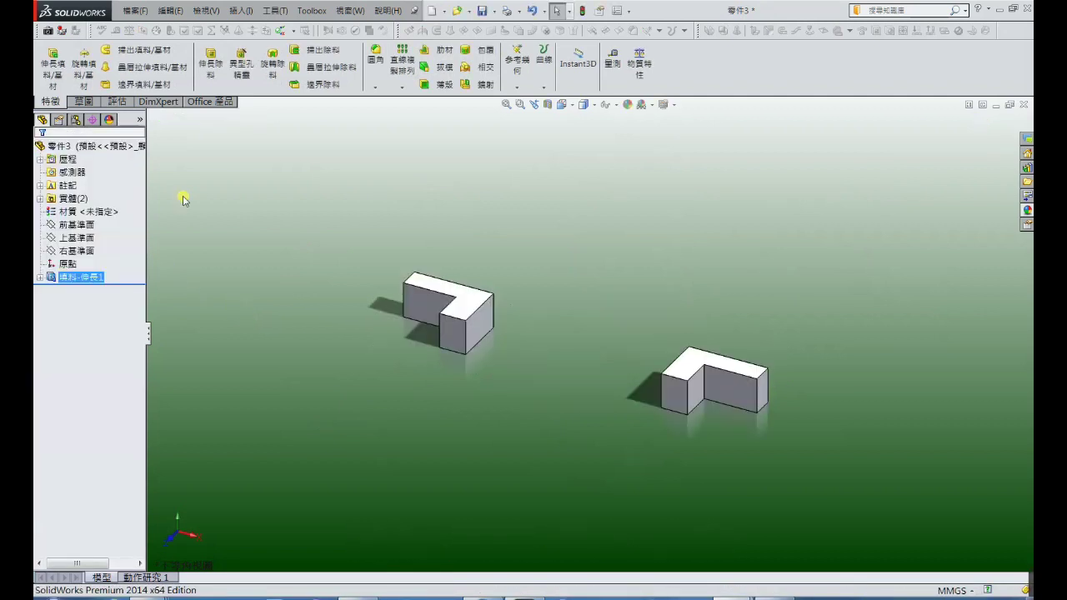
Reuse Sketch1 to extrude its curved central U-shaped region by 20 mm.
{"action": "left_click", "coordinate": [39, 279]}
{"action": "left_click", "coordinate": [83, 290]}
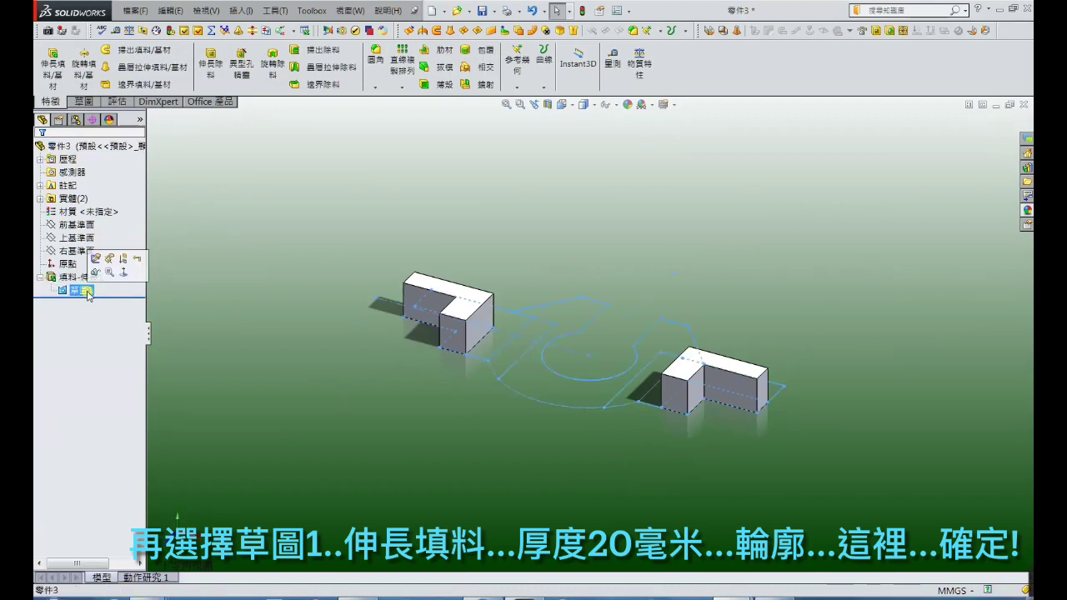
{"action": "left_click", "coordinate": [52, 65]}
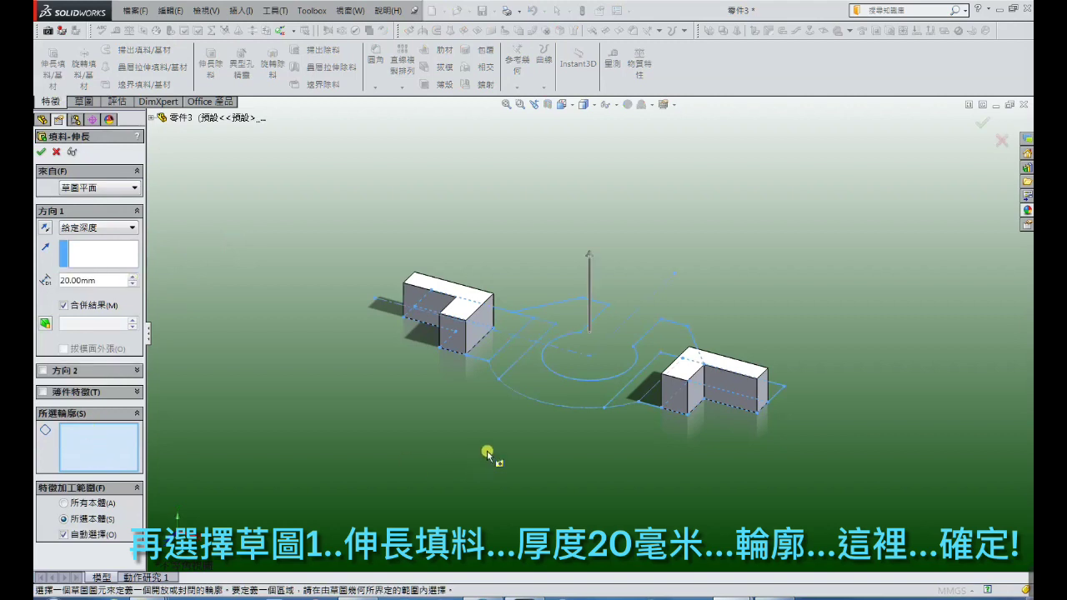
{"action": "left_click", "coordinate": [548, 395]}
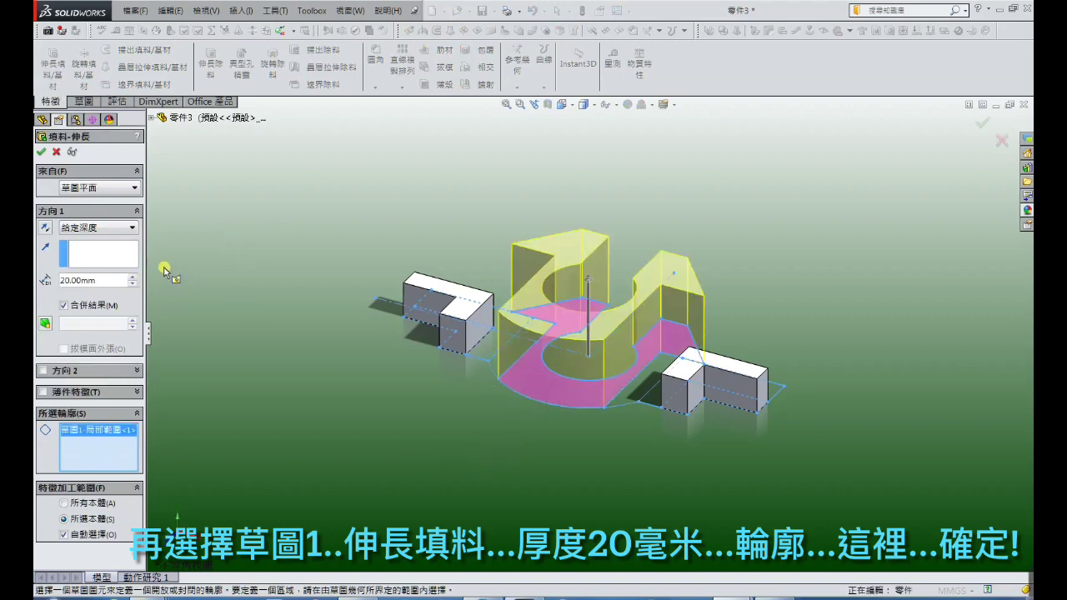
{"action": "left_click", "coordinate": [41, 153]}
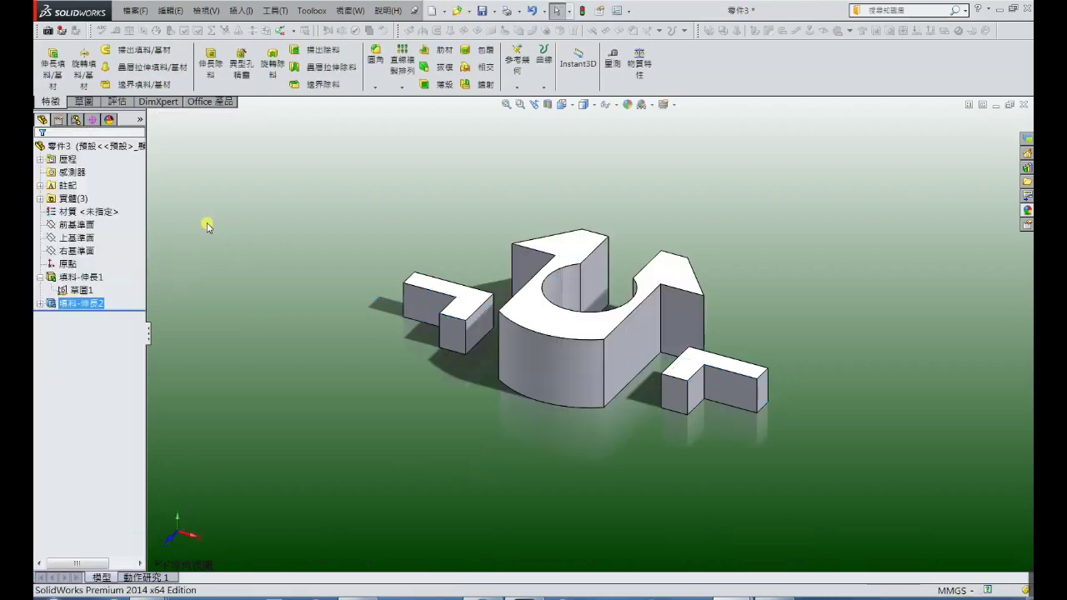
{"action": "left_click", "coordinate": [82, 290]}
Extrude the four outer side regions of Sketch1 to a 35 mm depth.
{"action": "left_click", "coordinate": [52, 63]}
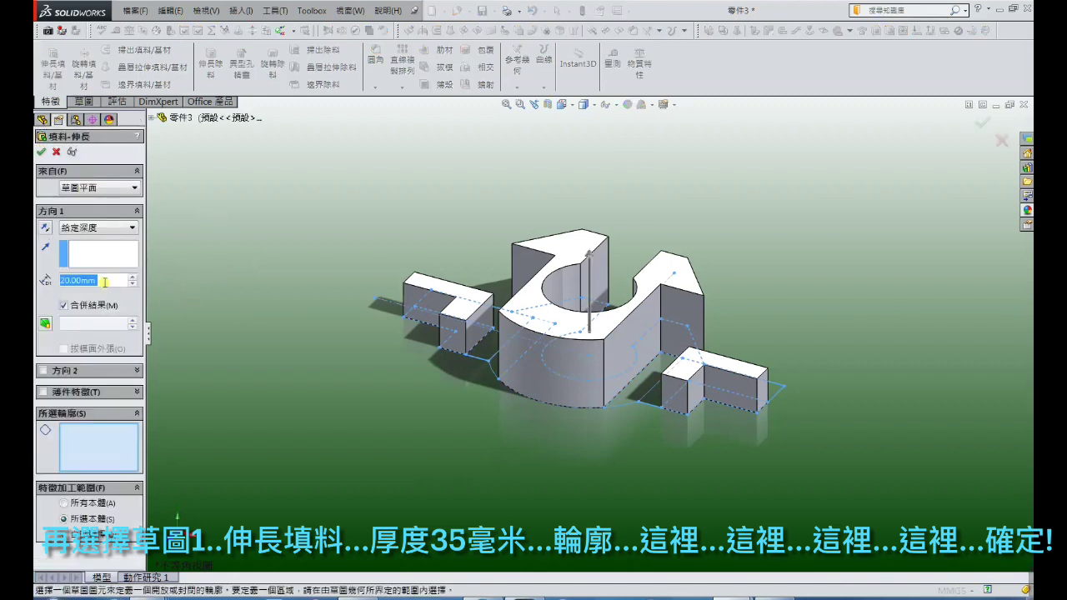
{"action": "type", "text": "35"}
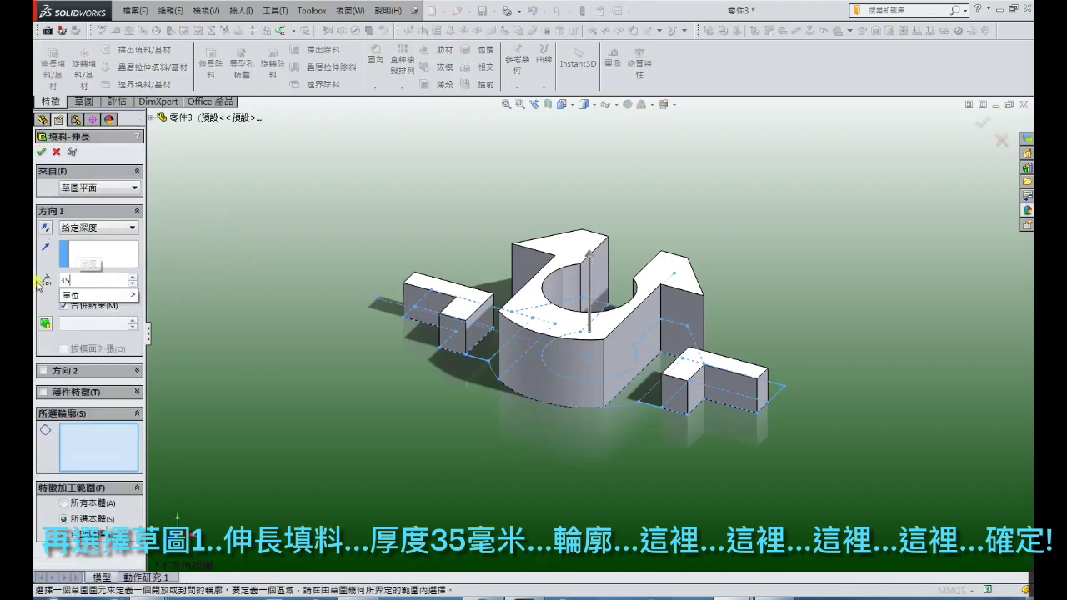
{"action": "key", "text": "Return"}
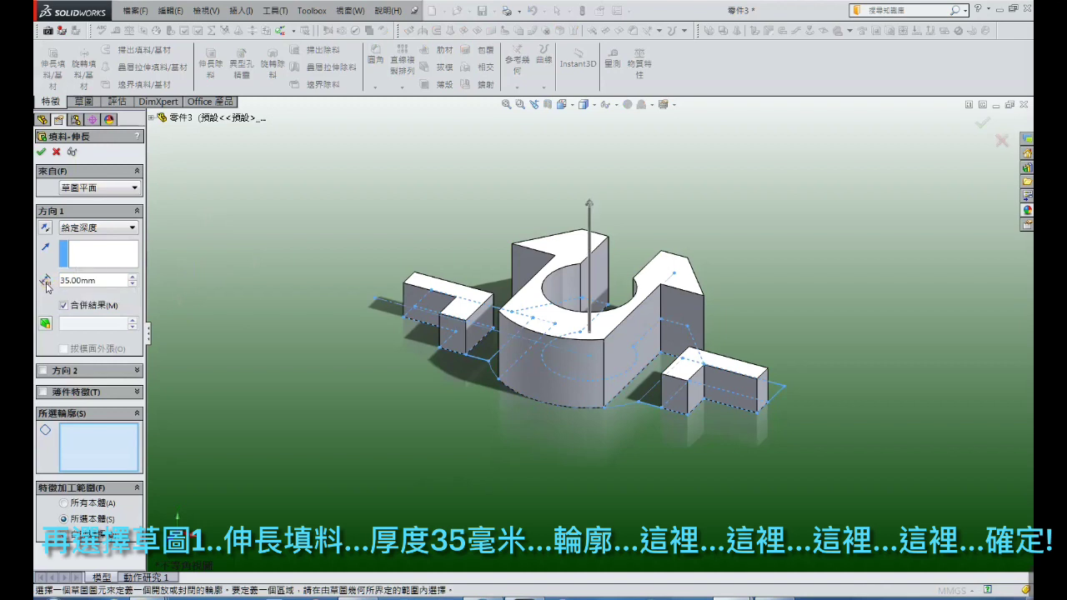
{"action": "left_click", "coordinate": [487, 356]}
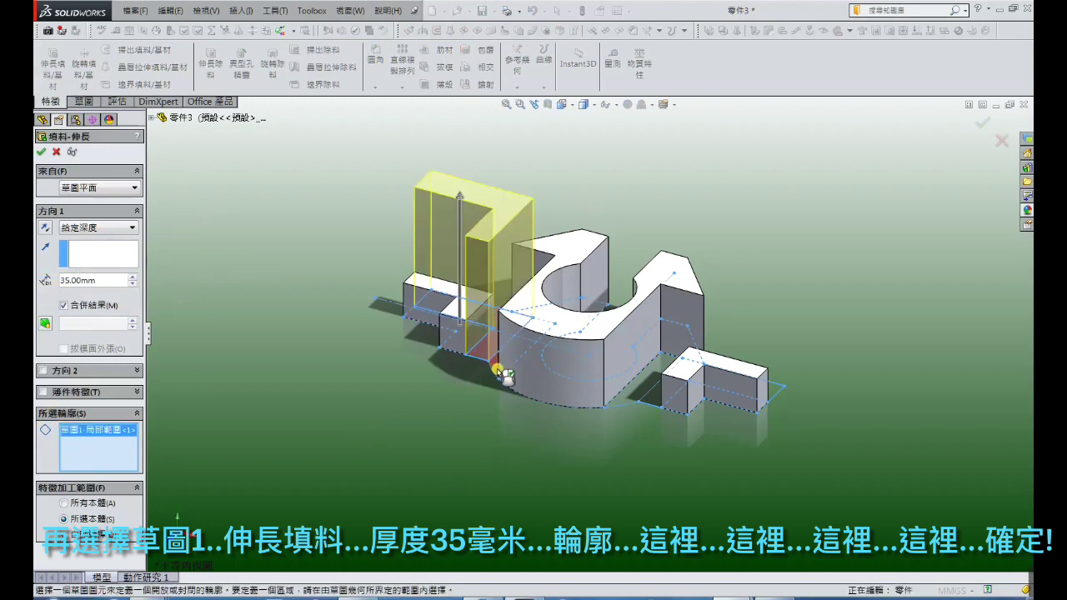
{"action": "left_click", "coordinate": [500, 369]}
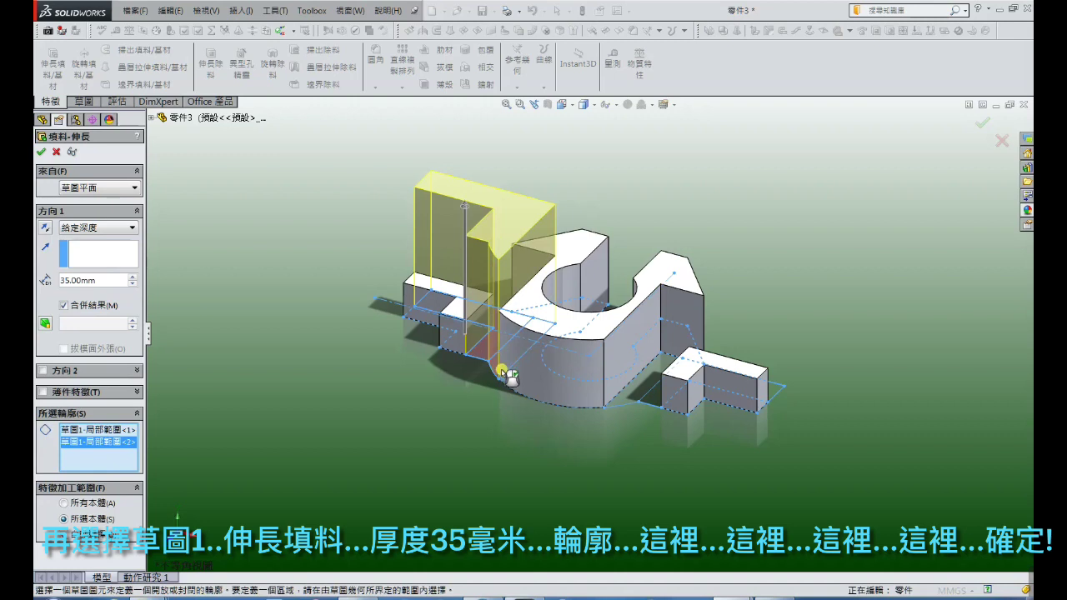
{"action": "left_click", "coordinate": [646, 392]}
{"action": "left_click", "coordinate": [660, 403]}
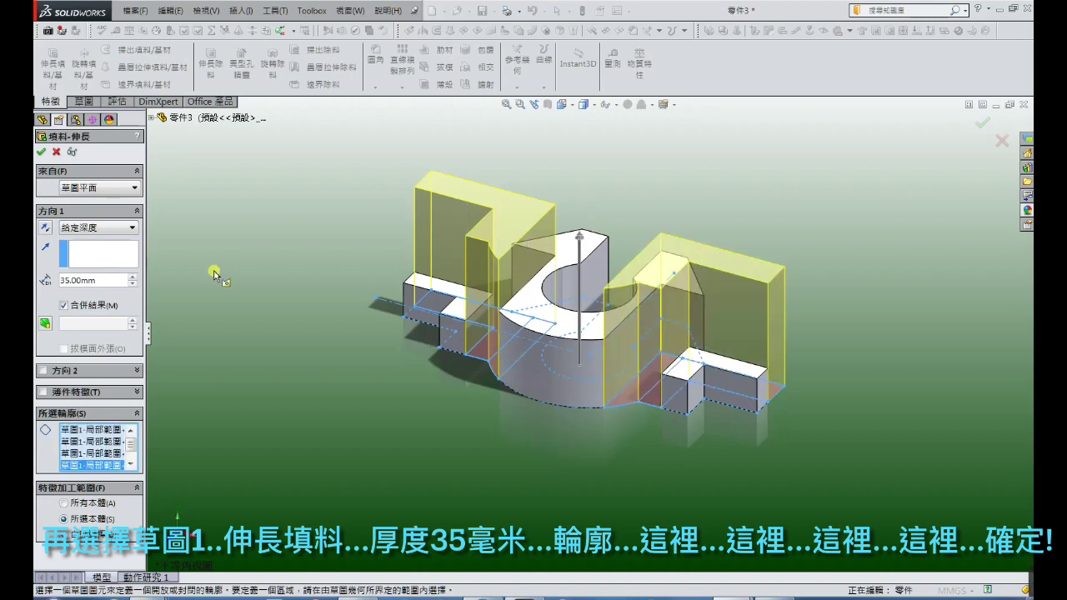
{"action": "left_click", "coordinate": [42, 153]}
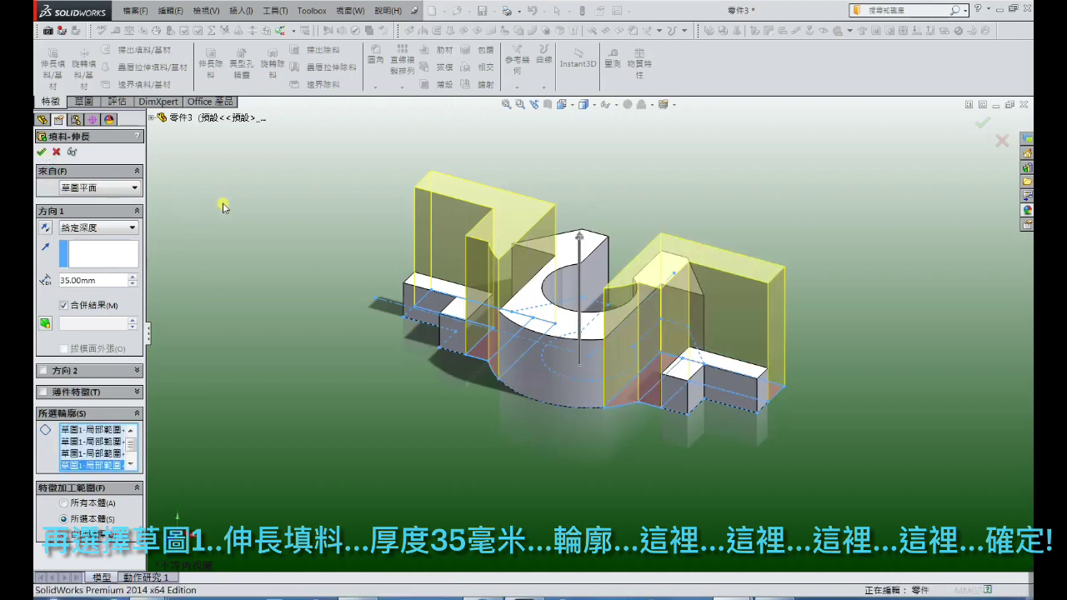
Start a sketch on the part's front face, viewed Normal To.
{"action": "left_click", "coordinate": [648, 300]}
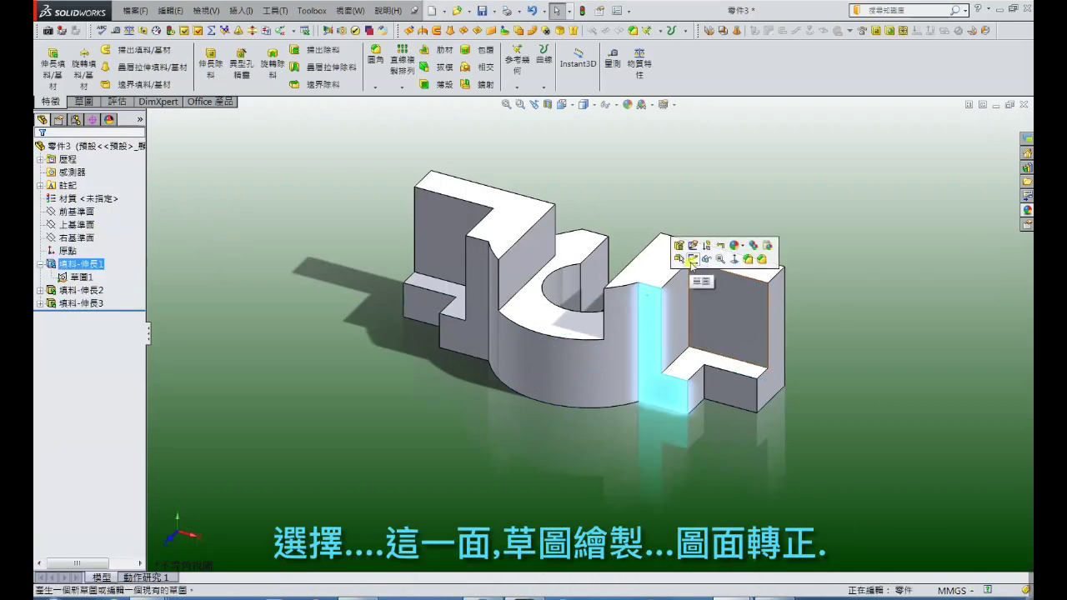
{"action": "left_click", "coordinate": [692, 259]}
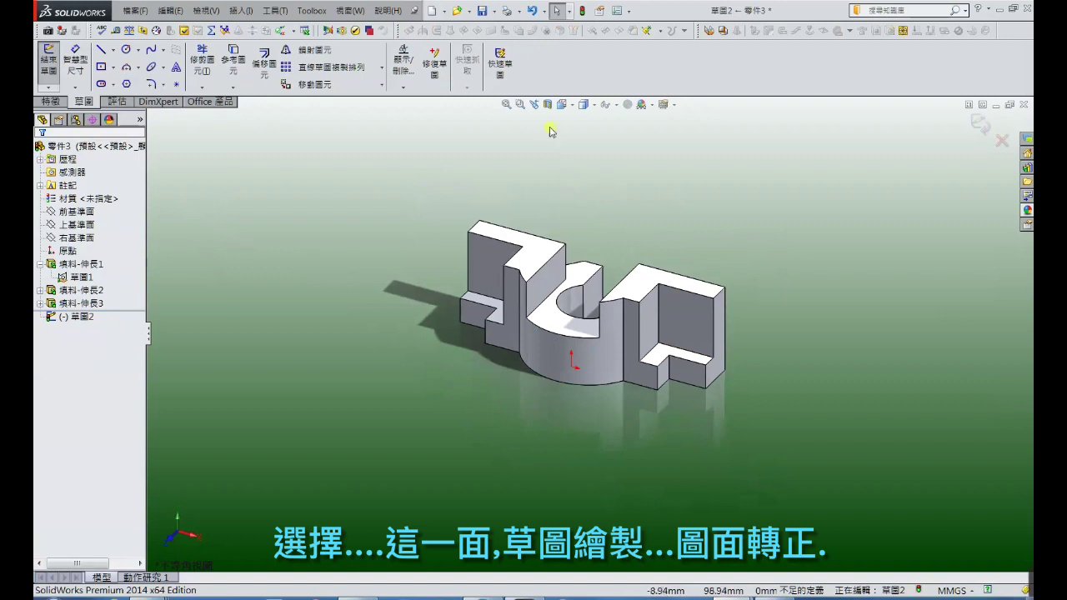
{"action": "left_click", "coordinate": [575, 109]}
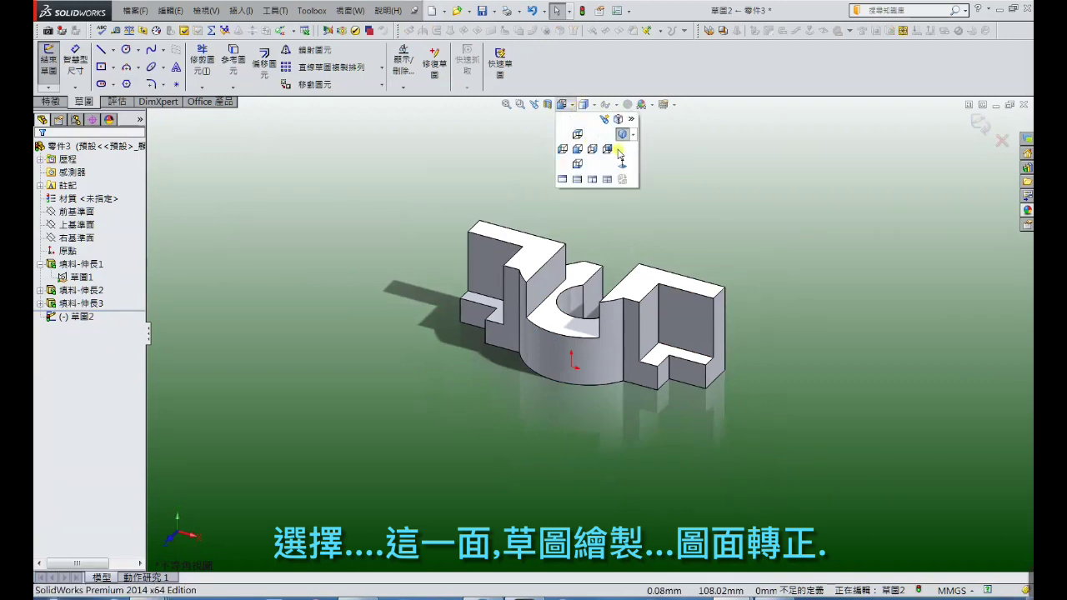
{"action": "left_click", "coordinate": [623, 172]}
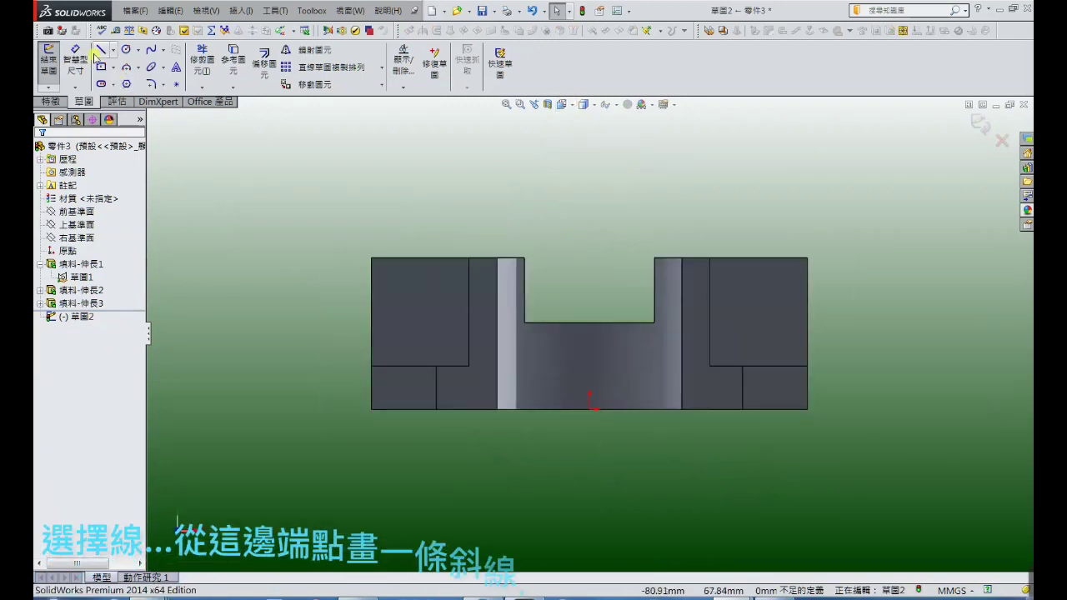
{"action": "left_click", "coordinate": [100, 50]}
{"action": "left_click", "coordinate": [101, 51]}
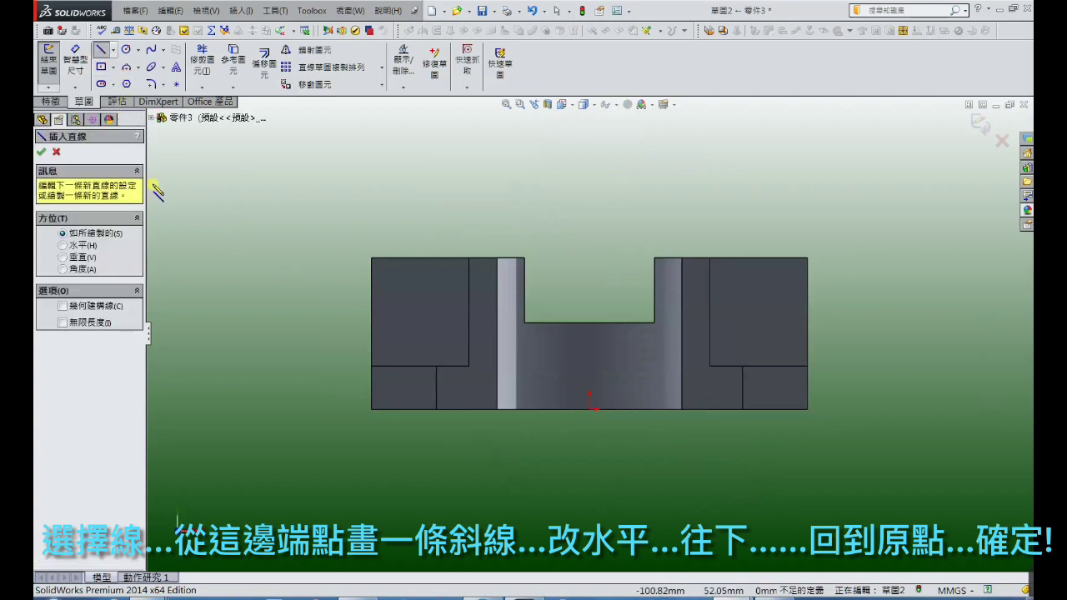
Draw a closed right triangle across the upper-left block.
{"action": "left_click", "coordinate": [371, 366]}
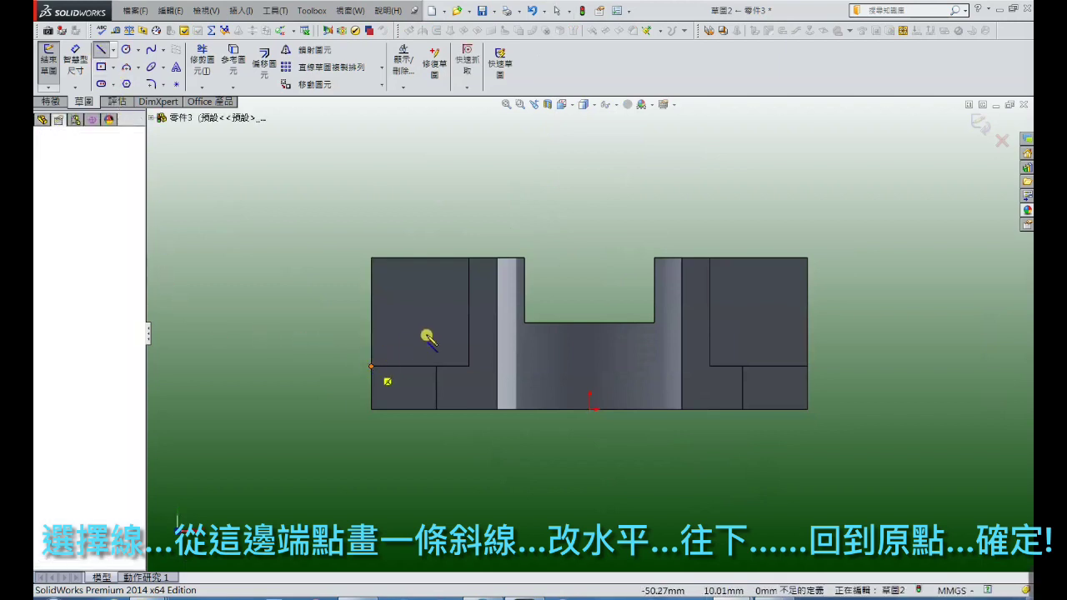
{"action": "left_click", "coordinate": [497, 259]}
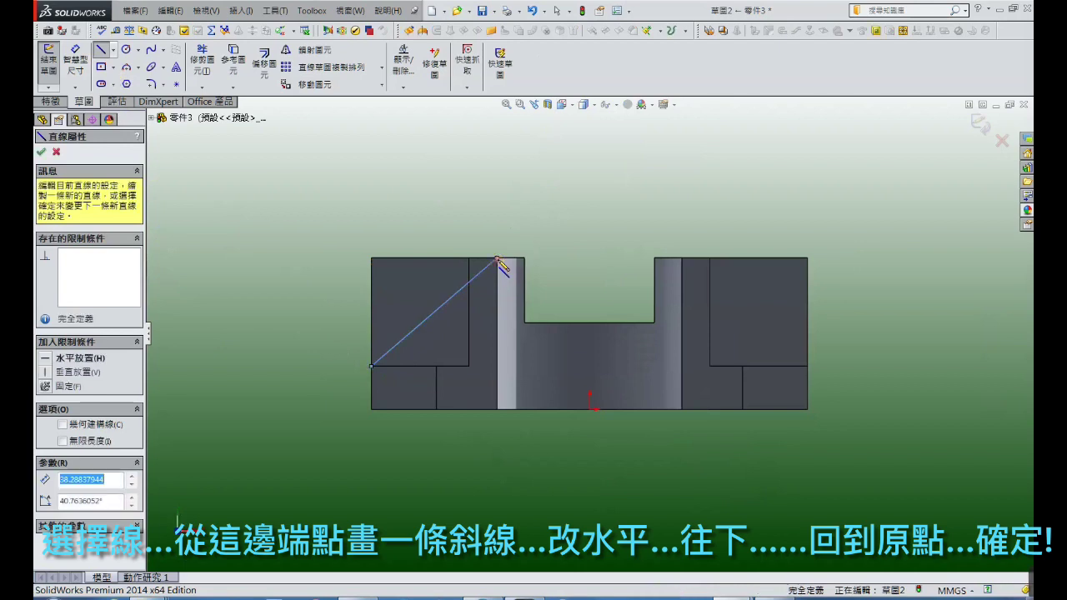
{"action": "left_click", "coordinate": [371, 258]}
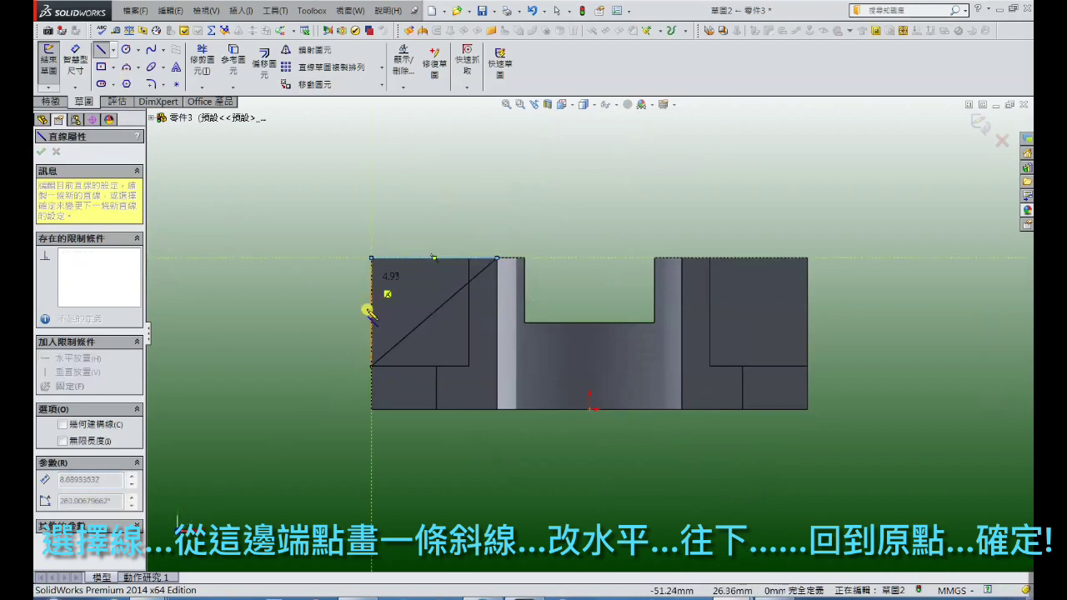
{"action": "left_click", "coordinate": [371, 366]}
{"action": "right_click", "coordinate": [371, 366]}
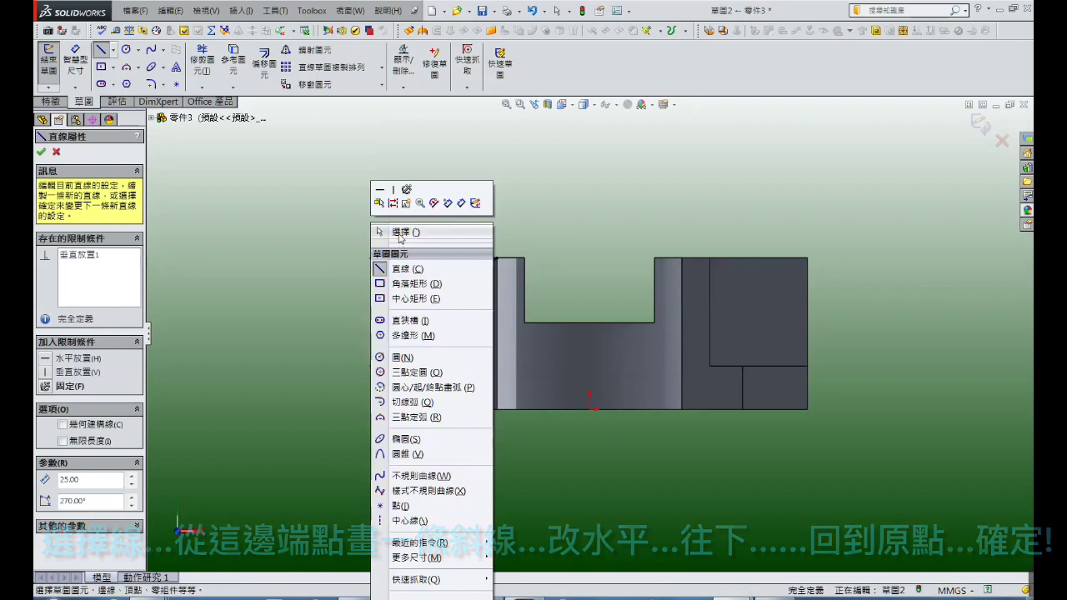
{"action": "left_click", "coordinate": [399, 238]}
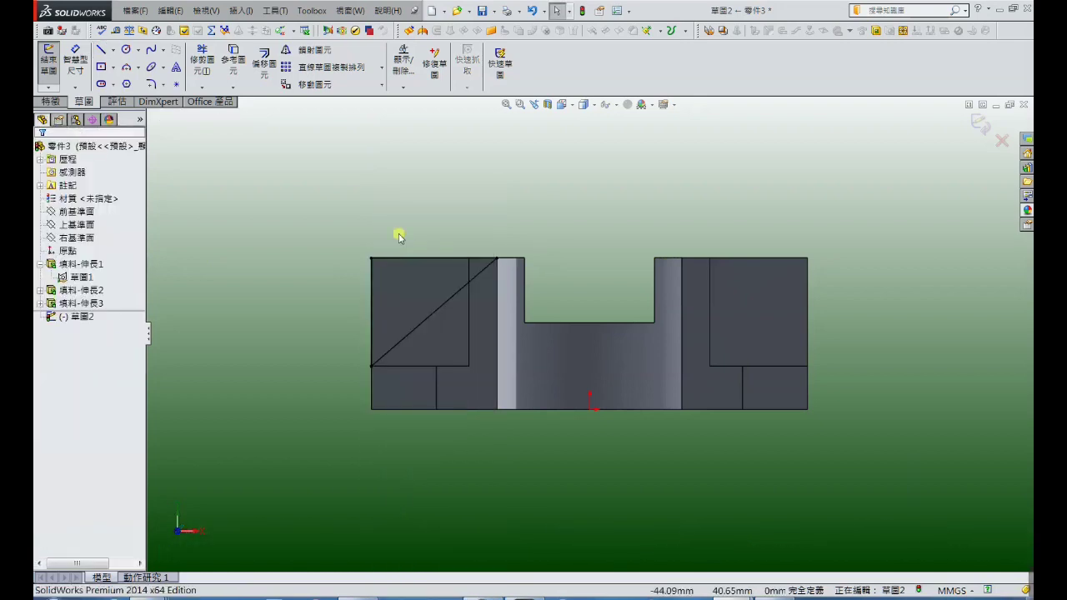
Draw a matching closed right triangle across the upper-right block.
{"action": "left_click", "coordinate": [100, 52]}
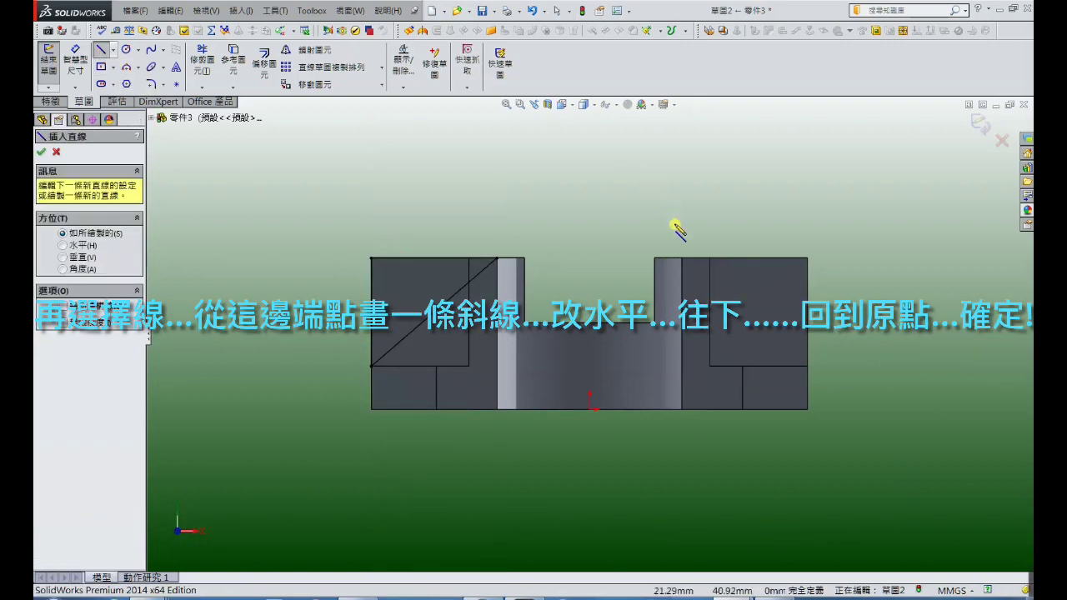
{"action": "left_click", "coordinate": [806, 366]}
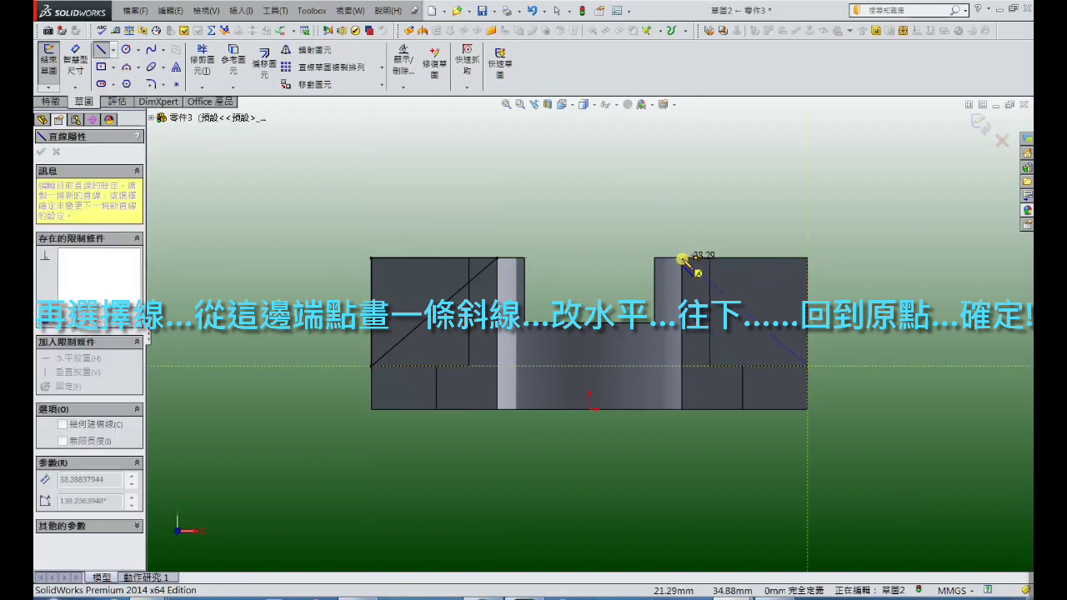
{"action": "left_click", "coordinate": [682, 259]}
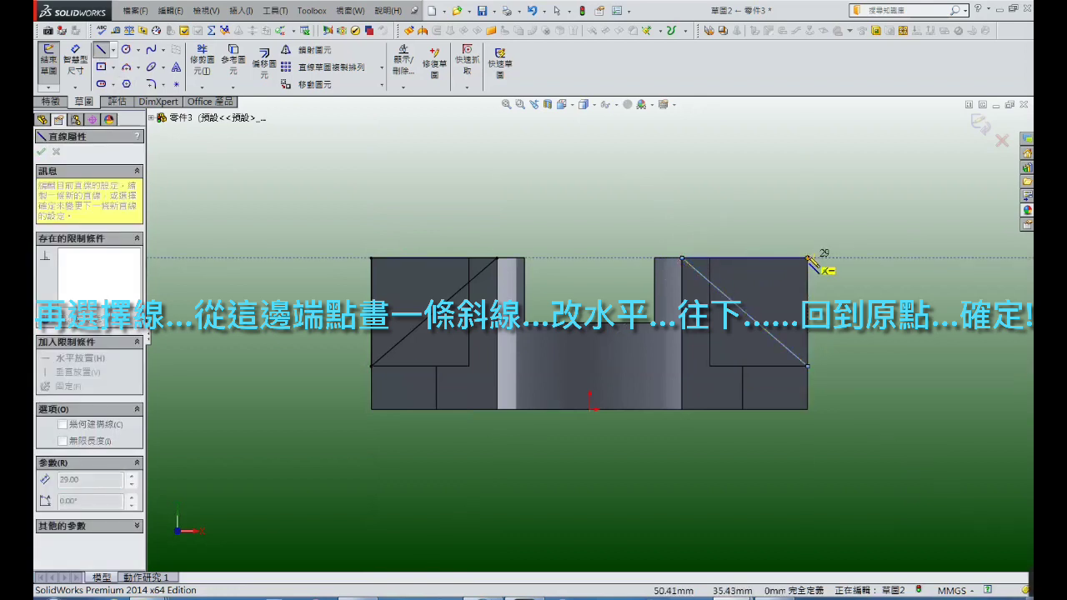
{"action": "left_click", "coordinate": [808, 258]}
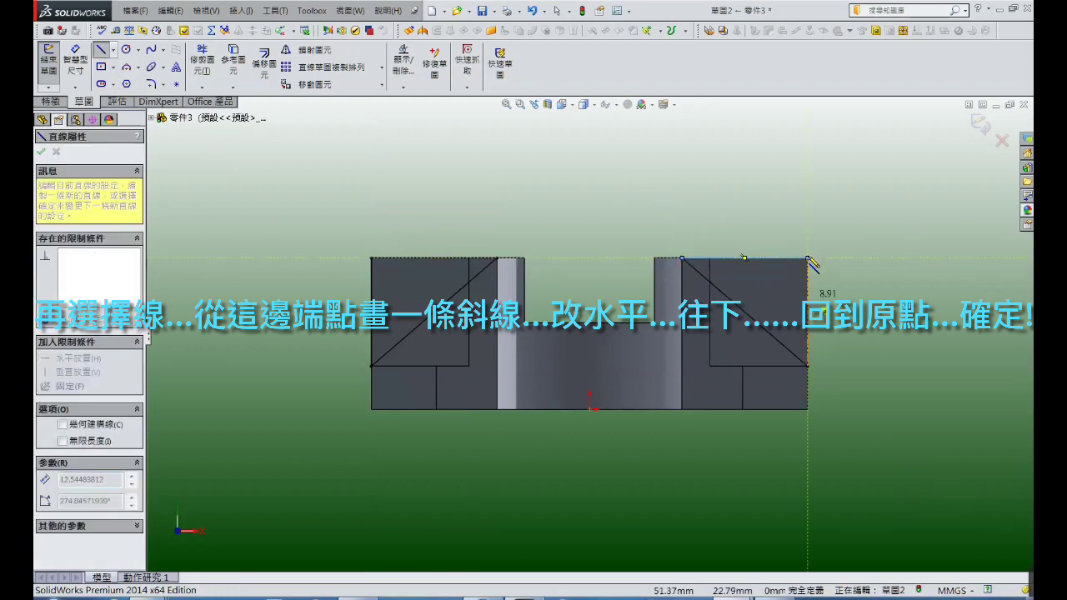
{"action": "left_click", "coordinate": [807, 366]}
{"action": "right_click", "coordinate": [809, 369]}
{"action": "left_click", "coordinate": [834, 230]}
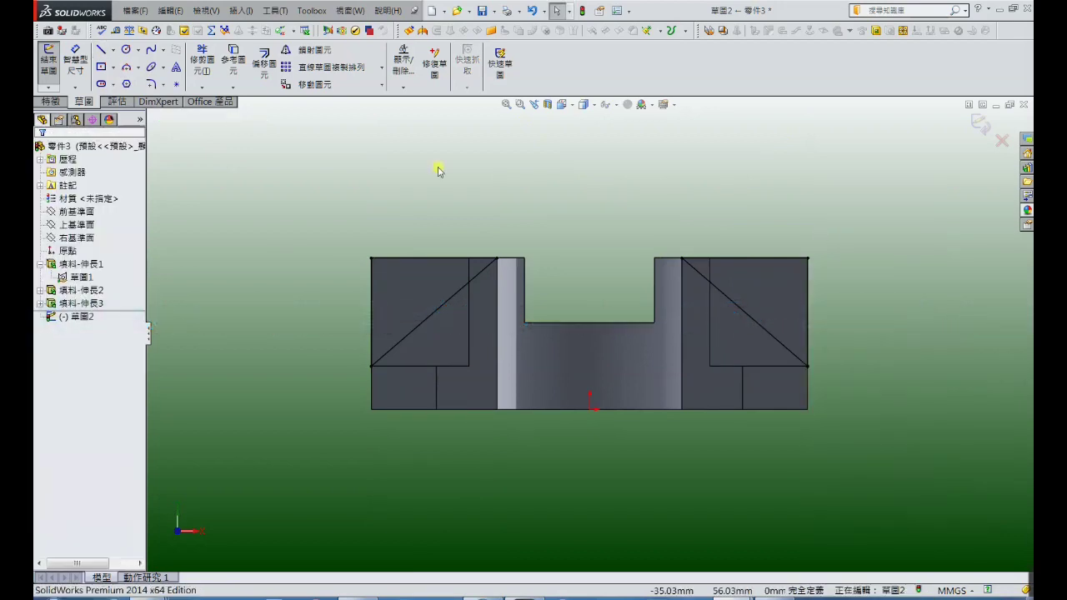
Cut both triangles Through All with an Extruded Cut and orbit to inspect the notches.
{"action": "left_click", "coordinate": [50, 101]}
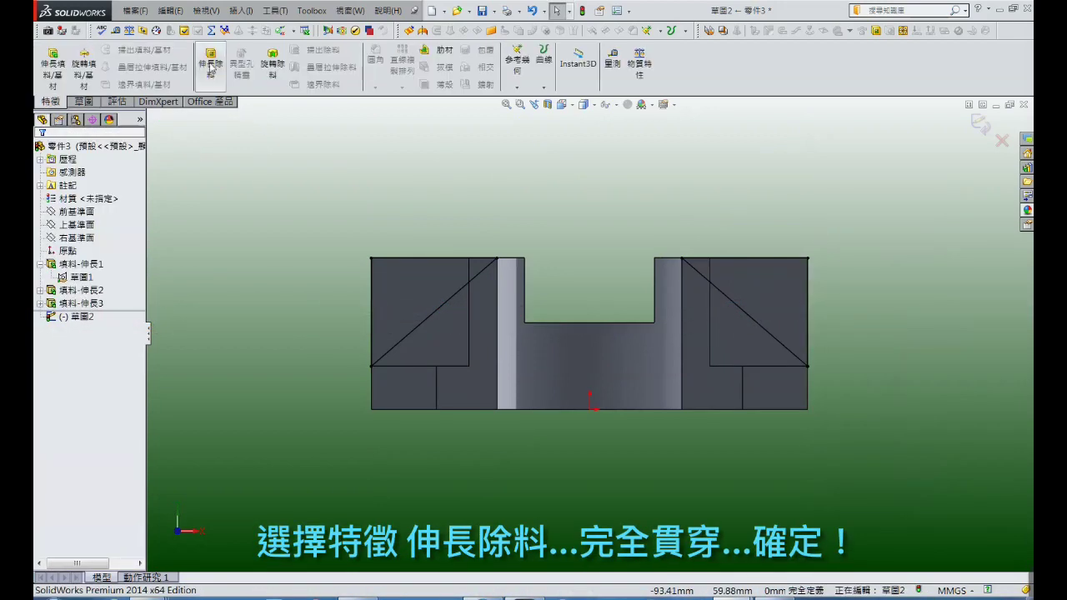
{"action": "left_click", "coordinate": [211, 69]}
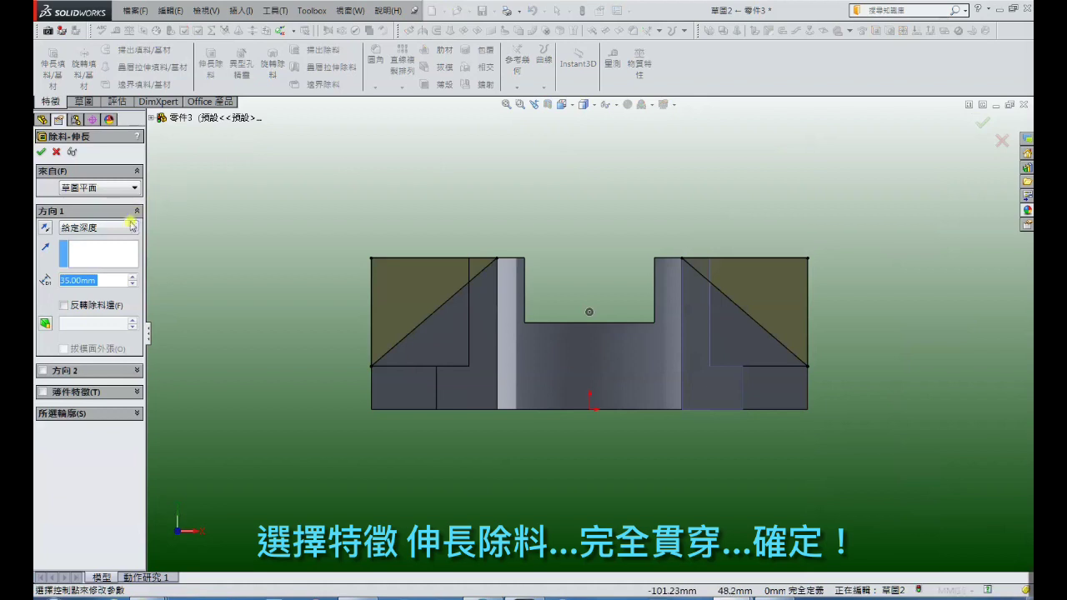
{"action": "left_click", "coordinate": [131, 226]}
{"action": "left_click", "coordinate": [126, 250]}
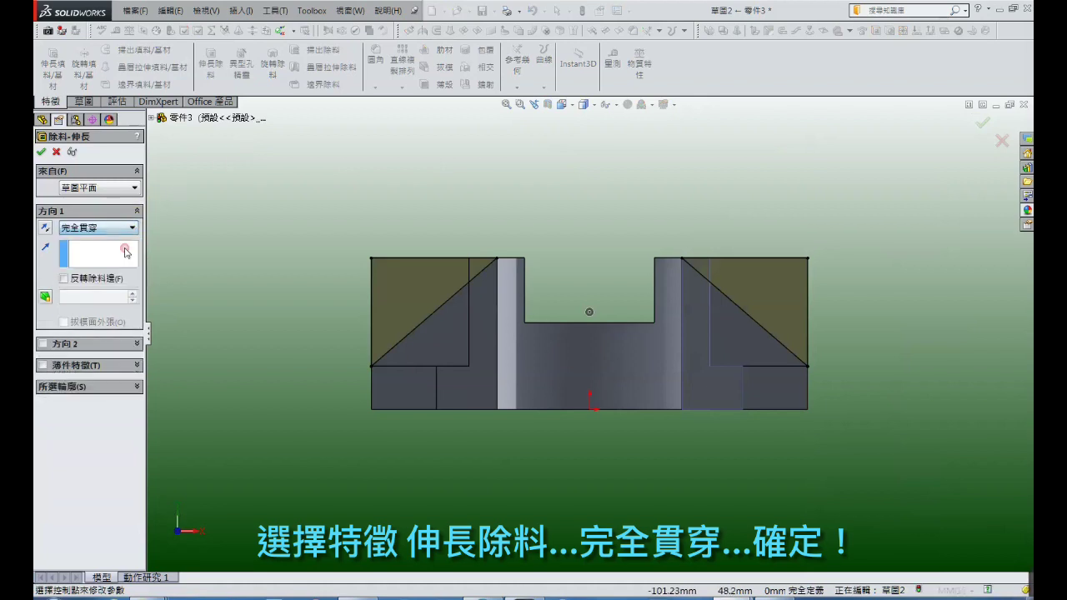
{"action": "left_click", "coordinate": [41, 152]}
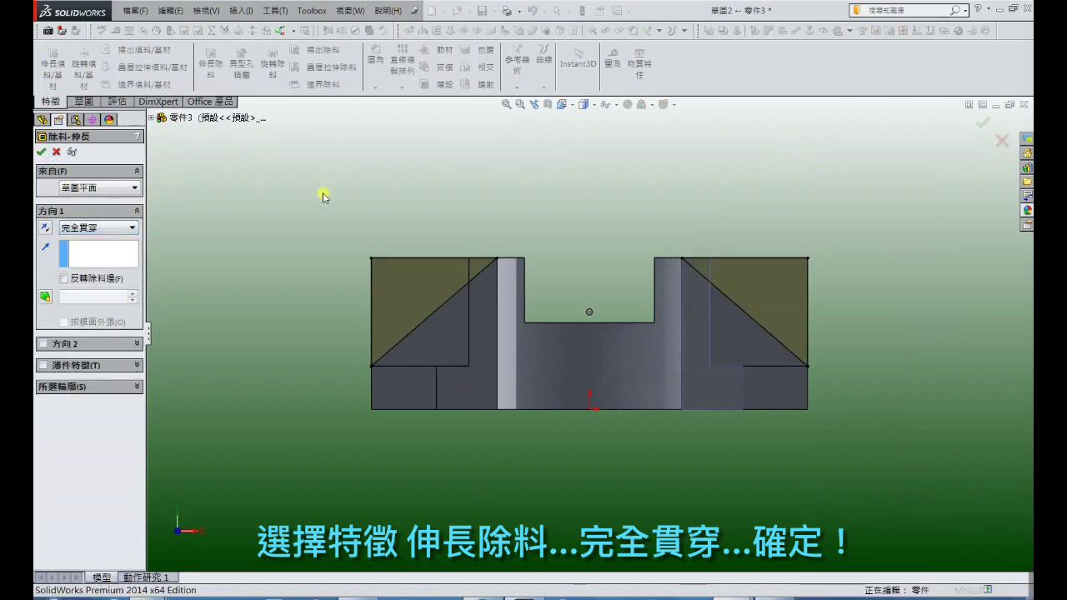
{"action": "mouse_move", "coordinate": [323, 196]}
{"action": "middle_mouse_down"}
{"action": "mouse_move", "coordinate": [319, 212]}
{"action": "mouse_move", "coordinate": [345, 258]}
{"action": "mouse_move", "coordinate": [339, 289]}
{"action": "mouse_move", "coordinate": [617, 229]}
{"action": "mouse_move", "coordinate": [719, 265]}
{"action": "mouse_move", "coordinate": [675, 309]}
{"action": "mouse_move", "coordinate": [452, 352]}
{"action": "mouse_move", "coordinate": [448, 432]}
{"action": "mouse_move", "coordinate": [703, 353]}
{"action": "middle_mouse_up"}
Apply the red colour swatch to the whole part and view it from a new angle.
{"action": "scroll", "coordinate": [615, 362], "scroll_direction": "down", "scroll_amount": 3}
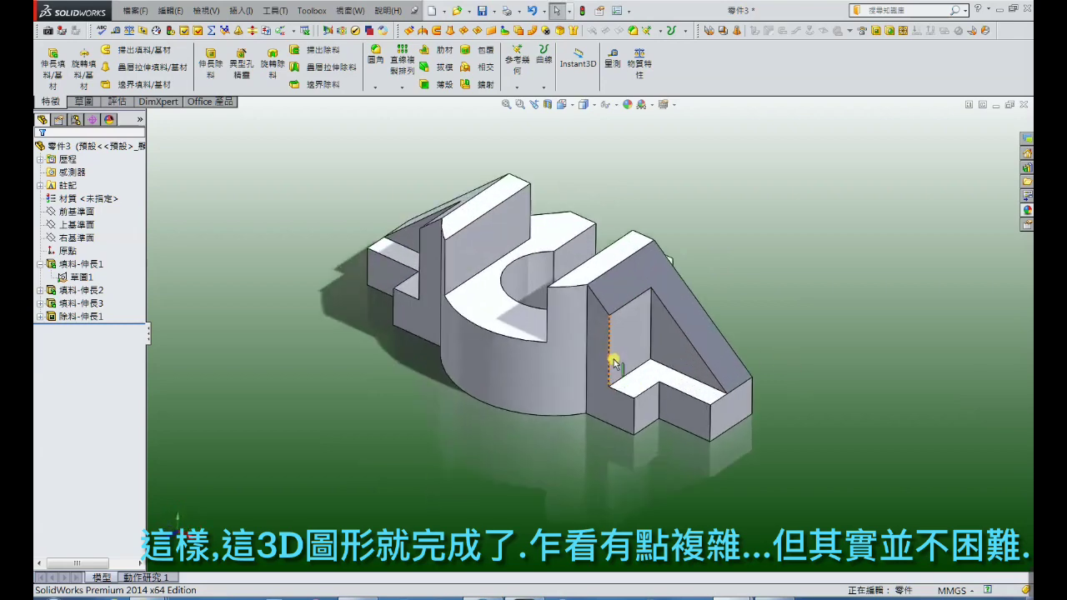
{"action": "scroll", "coordinate": [594, 415], "scroll_direction": "down", "scroll_amount": 3}
{"action": "mouse_move", "coordinate": [593, 416]}
{"action": "middle_mouse_down"}
{"action": "mouse_move", "coordinate": [603, 364]}
{"action": "mouse_move", "coordinate": [607, 392]}
{"action": "middle_mouse_up"}
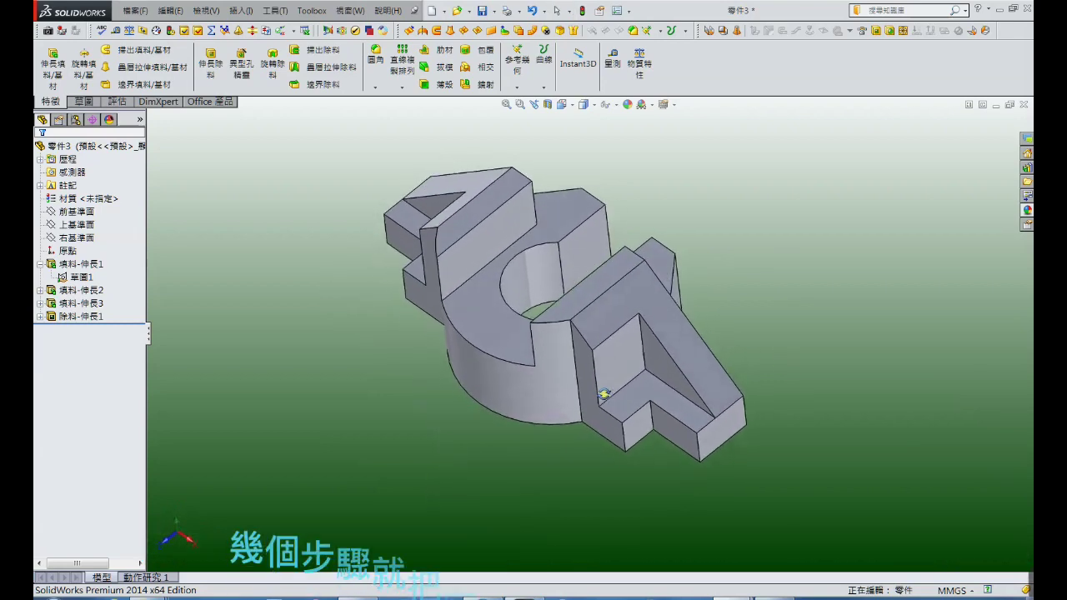
{"action": "scroll", "coordinate": [658, 300], "scroll_direction": "up", "scroll_amount": 2}
{"action": "scroll", "coordinate": [608, 334], "scroll_direction": "down", "scroll_amount": 3}
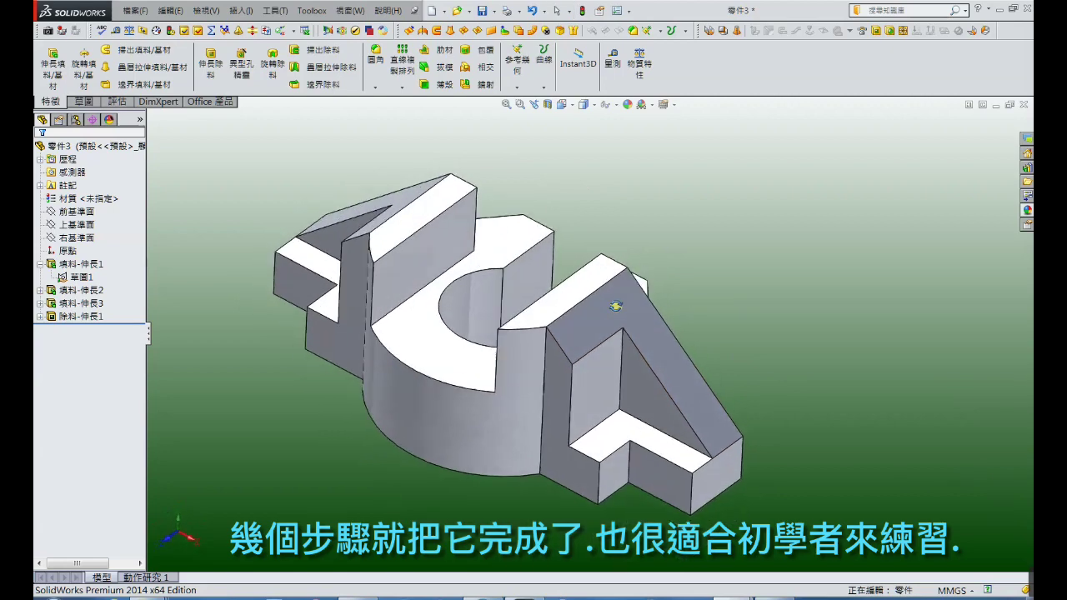
{"action": "left_click", "coordinate": [628, 106]}
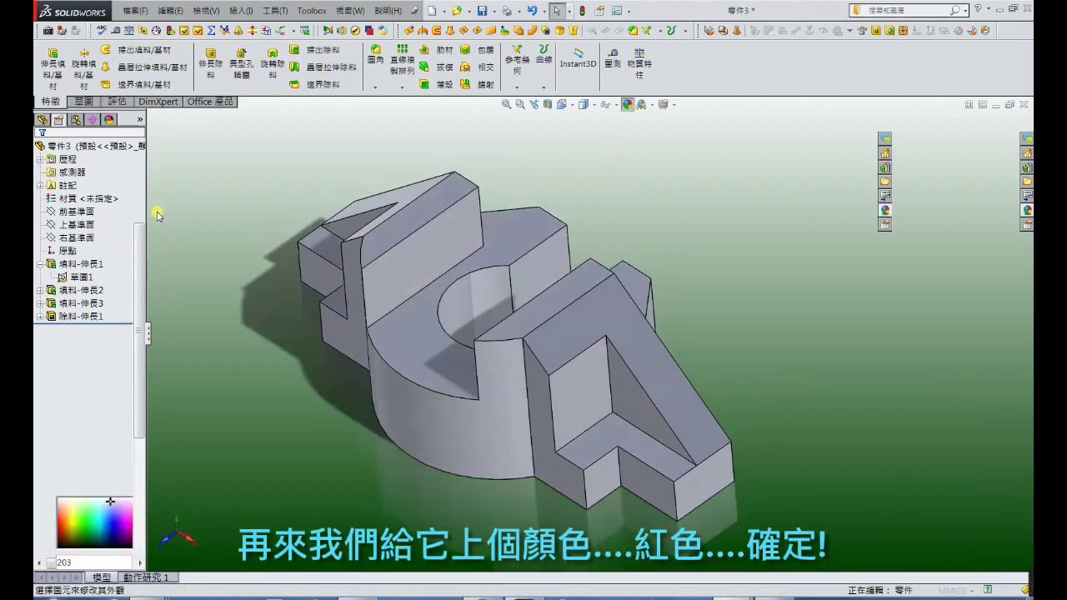
{"action": "left_click", "coordinate": [60, 443]}
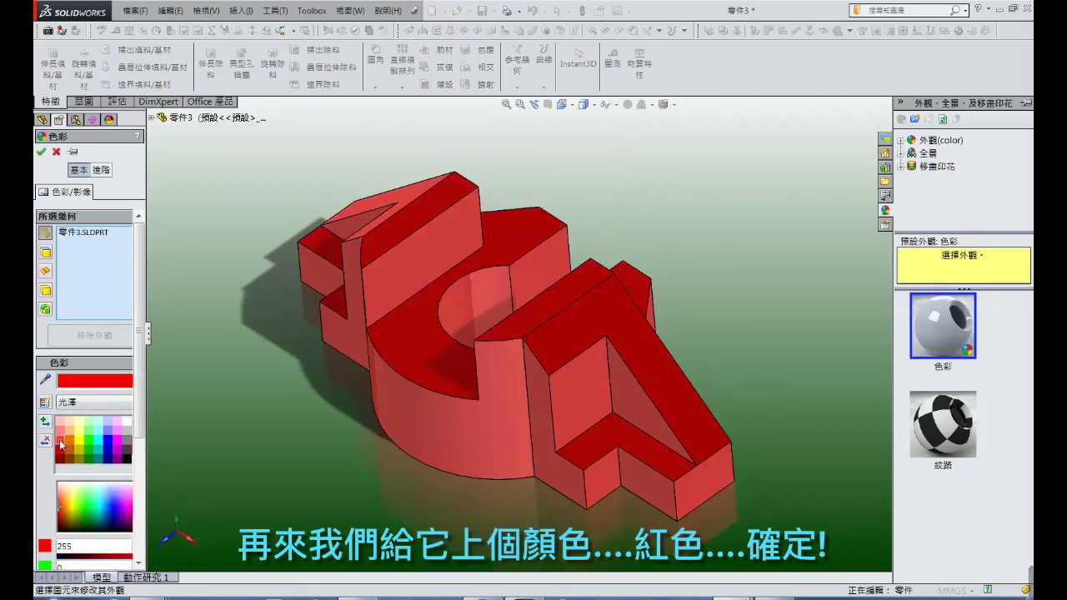
{"action": "left_click", "coordinate": [41, 152]}
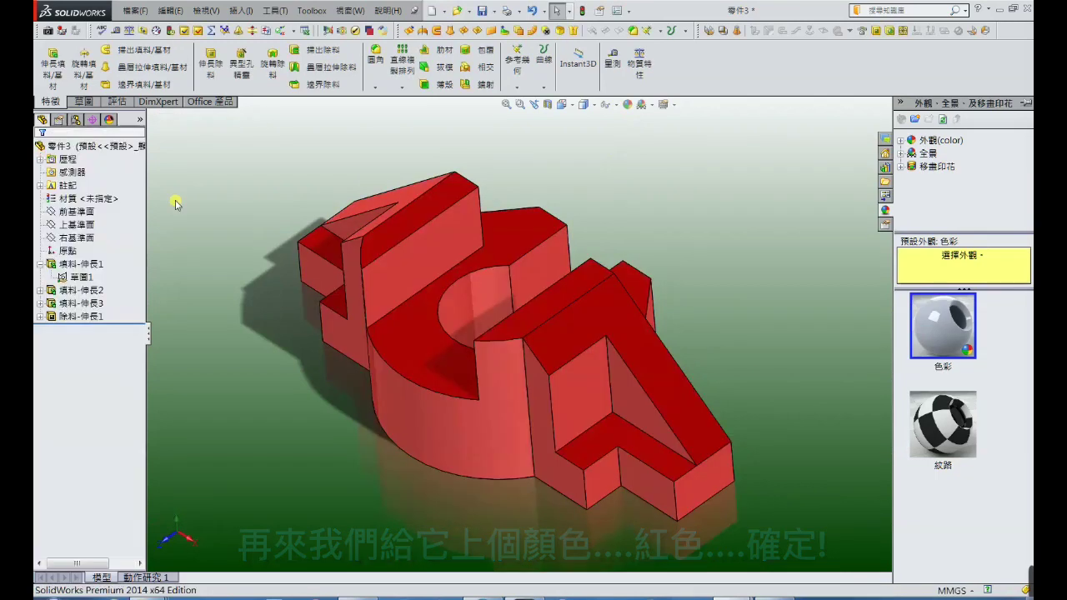
{"action": "middle_click_drag", "start_coordinate": [417, 250], "coordinate": [663, 196]}
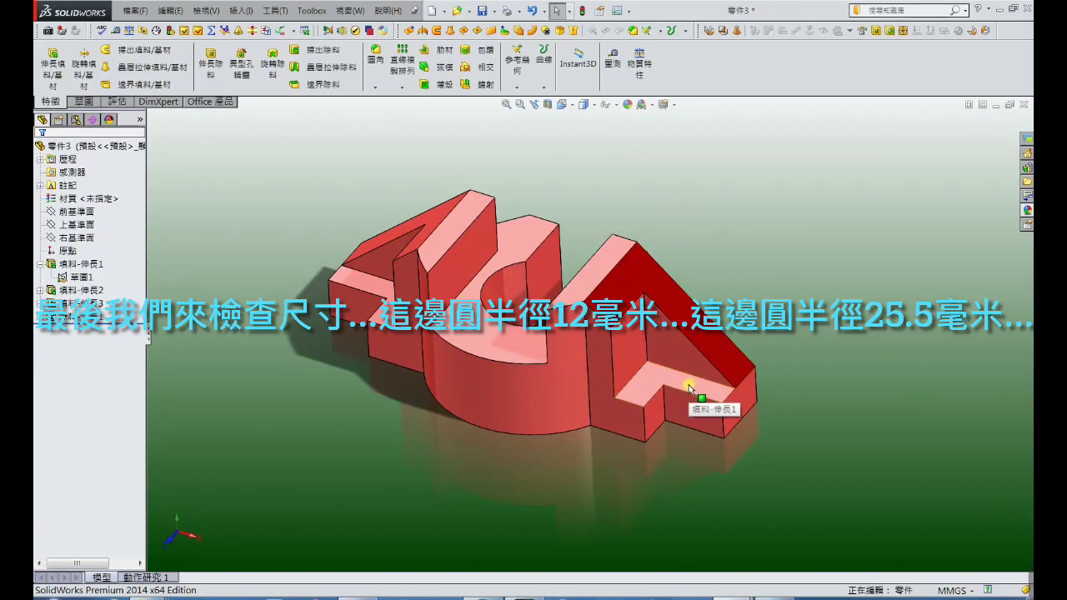
{"action": "double_click", "coordinate": [689, 388]}
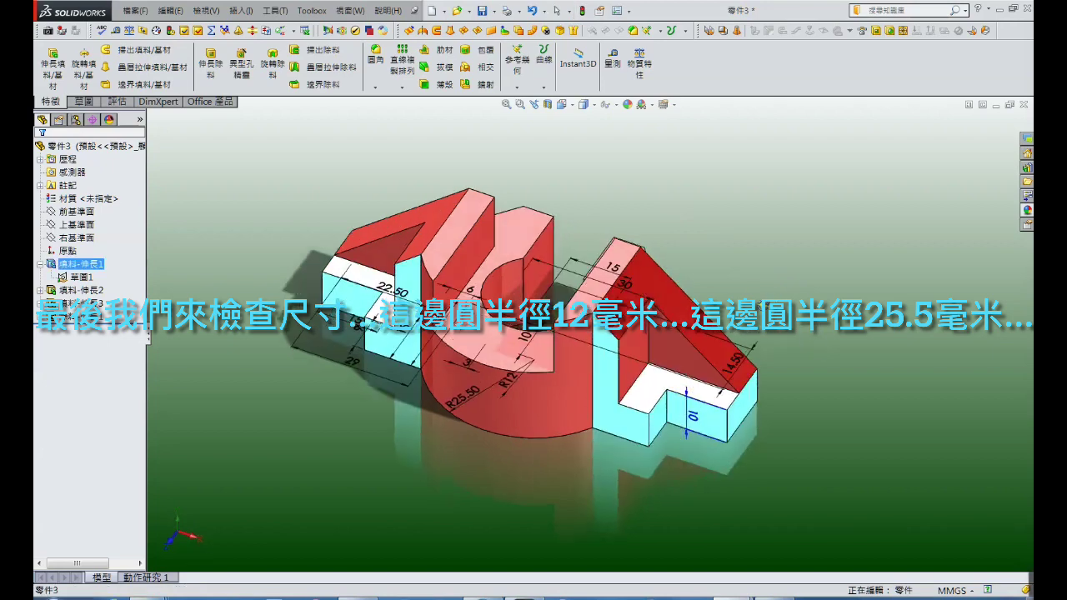
{"action": "mouse_move", "coordinate": [688, 387]}
{"action": "middle_mouse_down"}
{"action": "mouse_move", "coordinate": [760, 383]}
{"action": "mouse_move", "coordinate": [765, 435]}
{"action": "middle_mouse_up"}
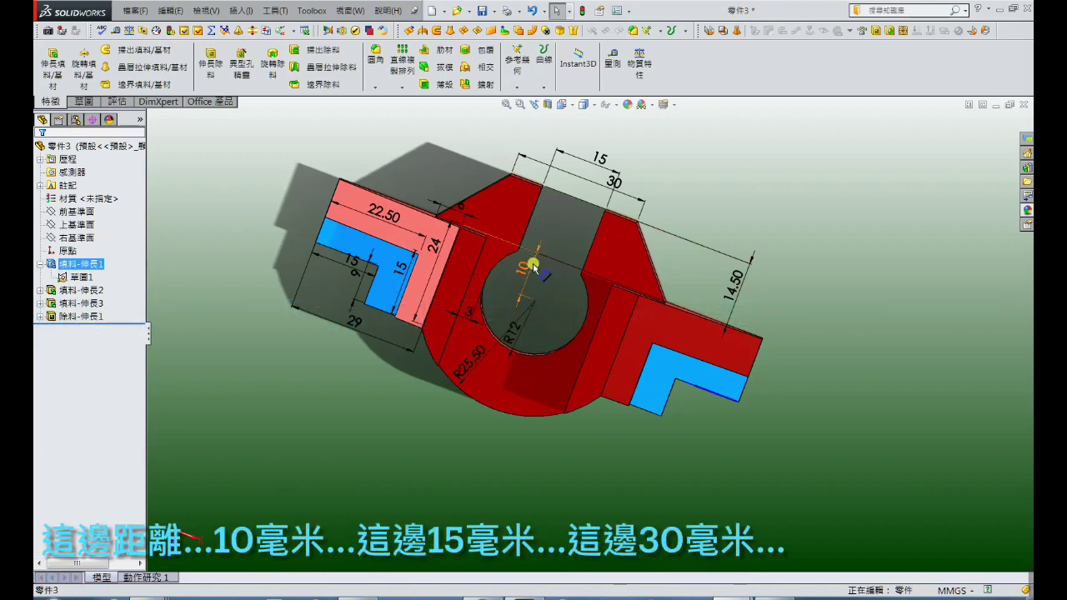
{"action": "left_click", "coordinate": [602, 158]}
{"action": "left_click", "coordinate": [573, 214]}
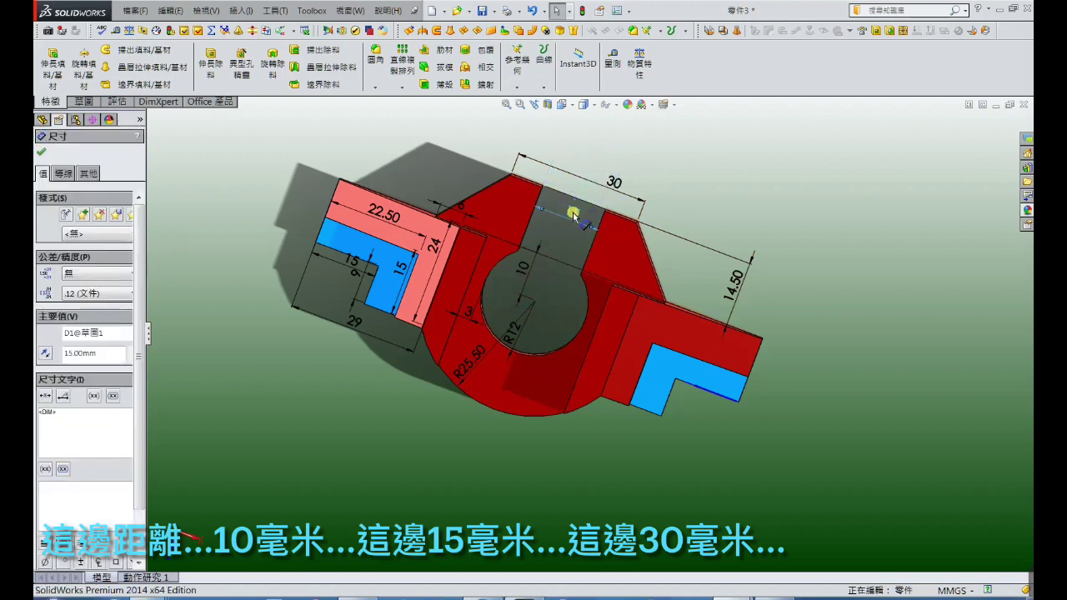
{"action": "left_click", "coordinate": [618, 185]}
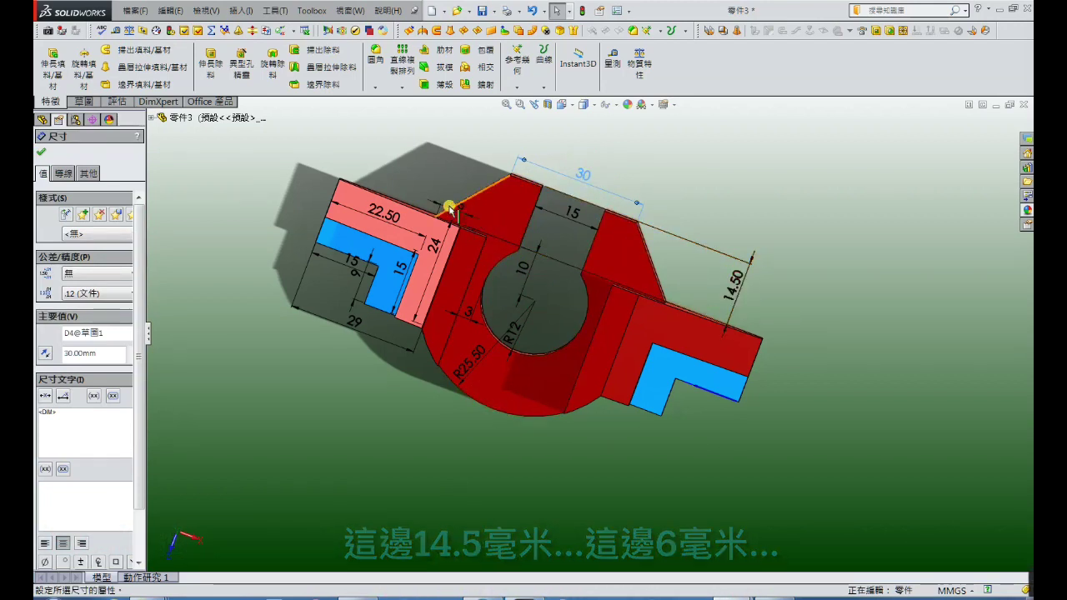
{"action": "left_click", "coordinate": [357, 278]}
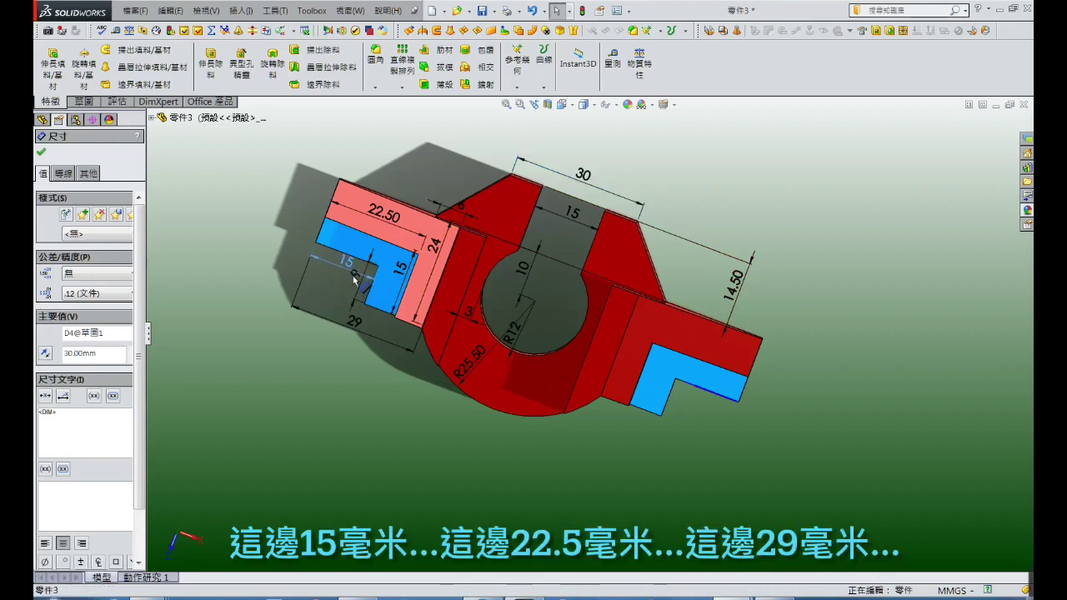
{"action": "left_click", "coordinate": [378, 225]}
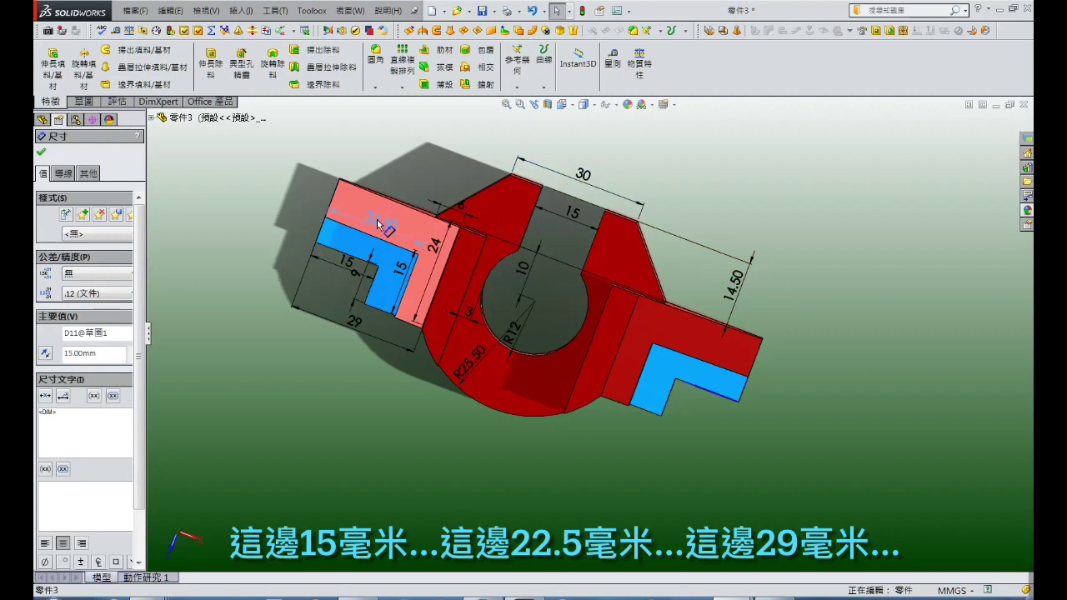
{"action": "left_click", "coordinate": [353, 325]}
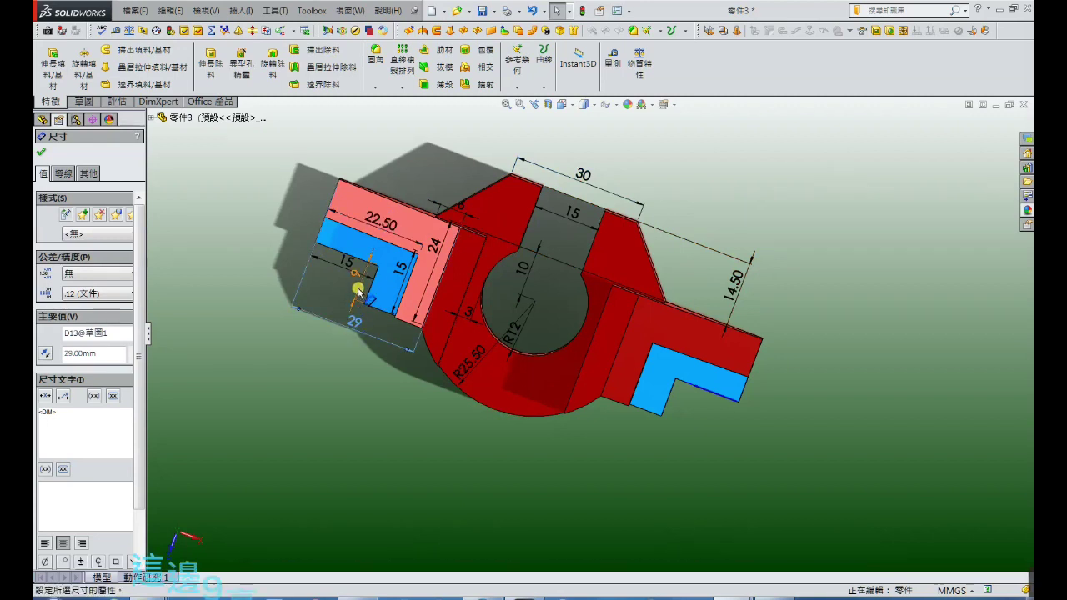
{"action": "left_click", "coordinate": [349, 286]}
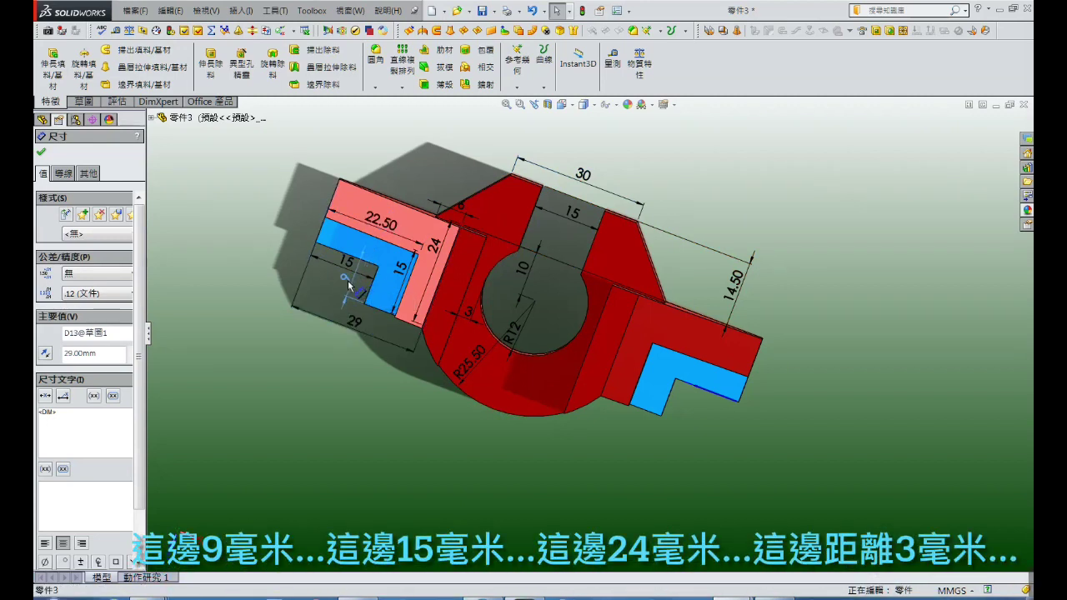
{"action": "left_click", "coordinate": [397, 278]}
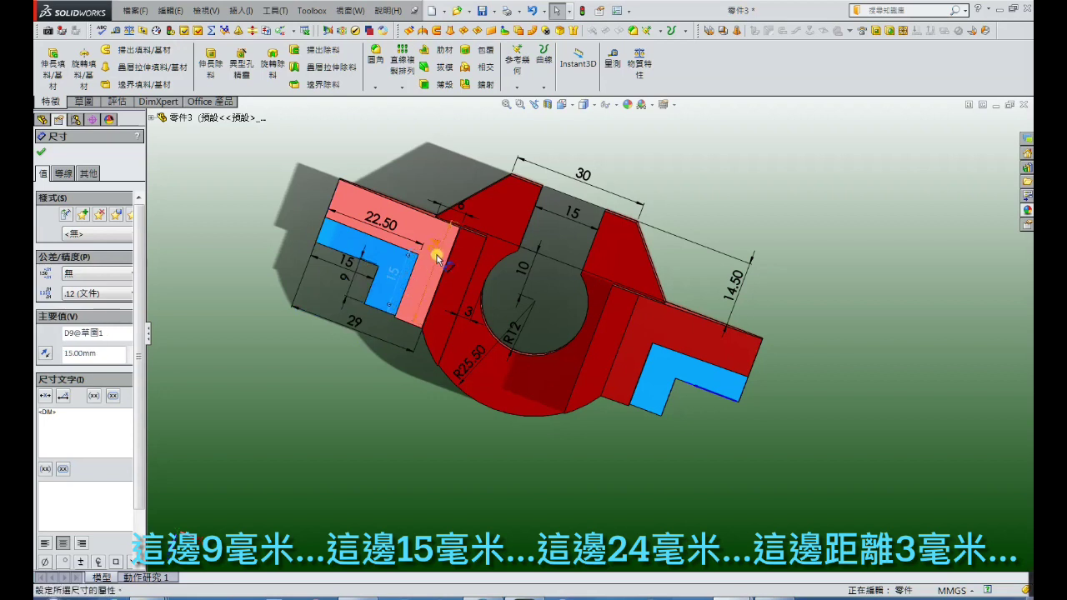
{"action": "left_click", "coordinate": [437, 257]}
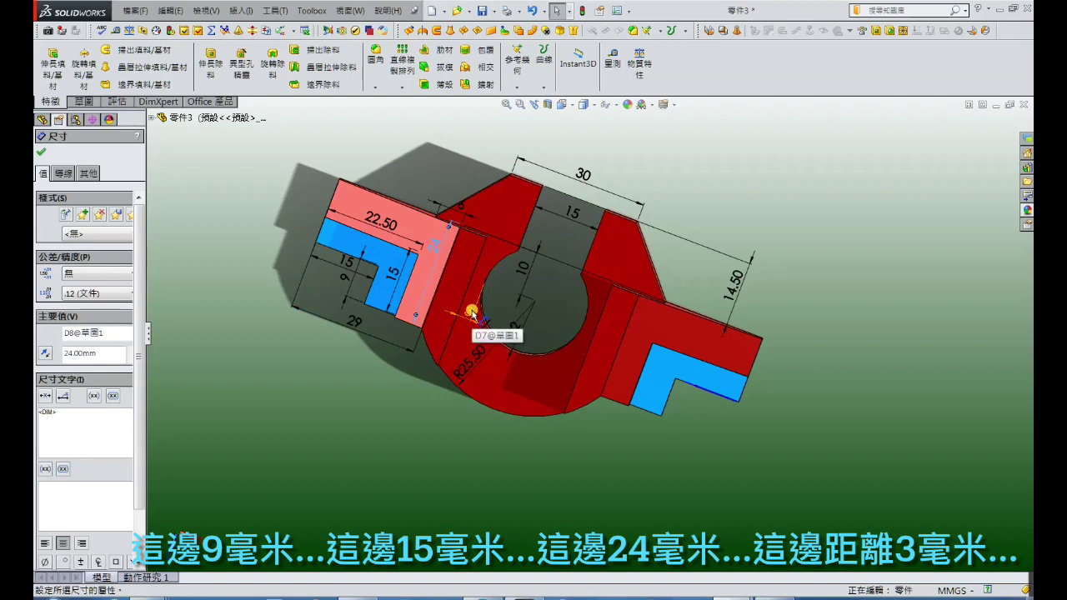
{"action": "left_click", "coordinate": [697, 188]}
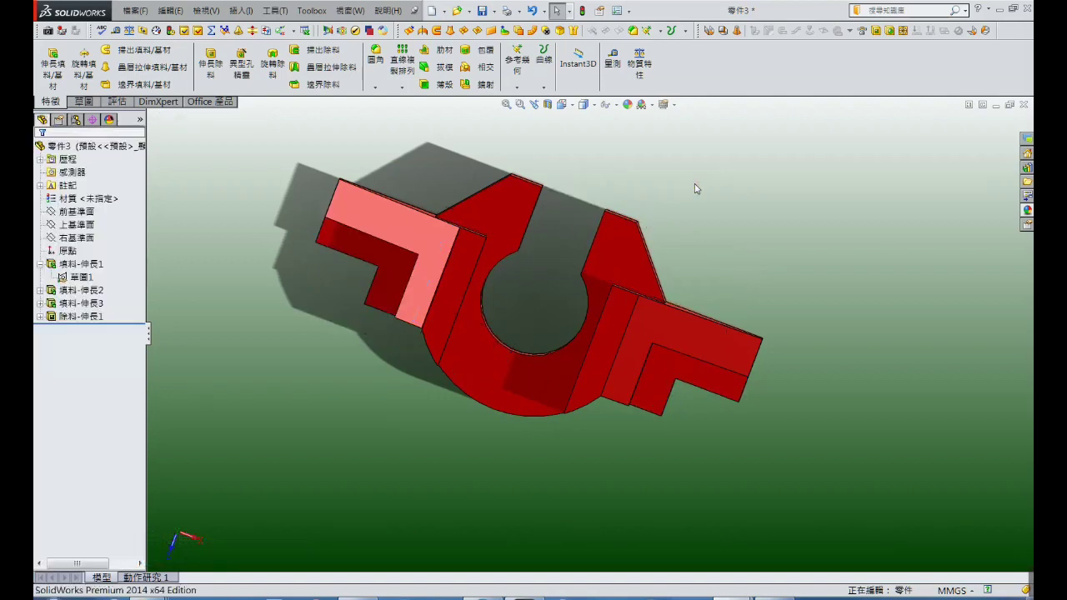
{"action": "key", "text": "ctrl+7"}
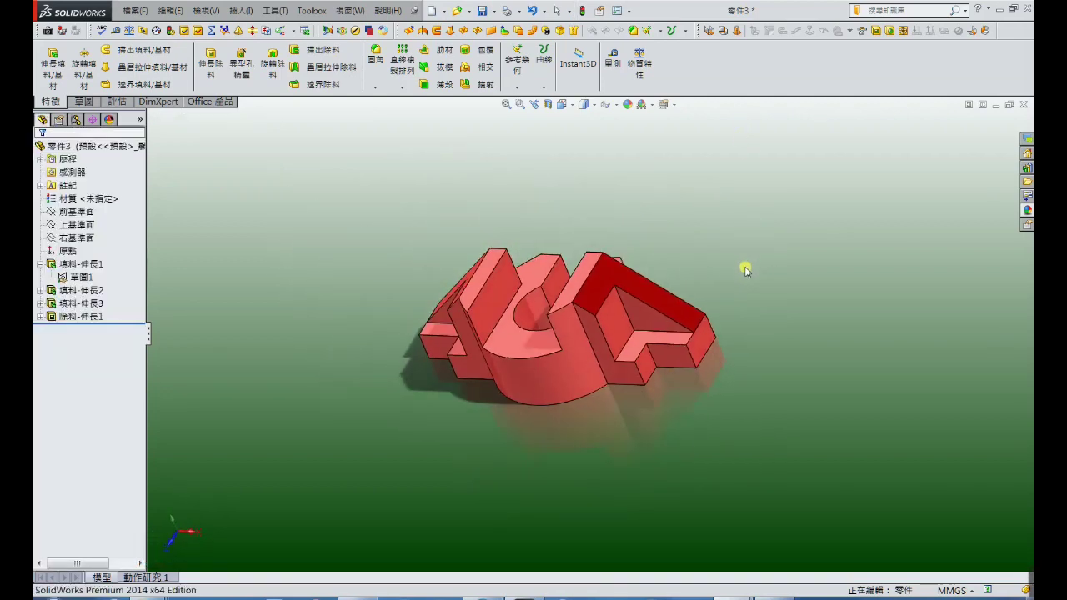
{"action": "middle_click_drag", "start_coordinate": [745, 270], "coordinate": [762, 281]}
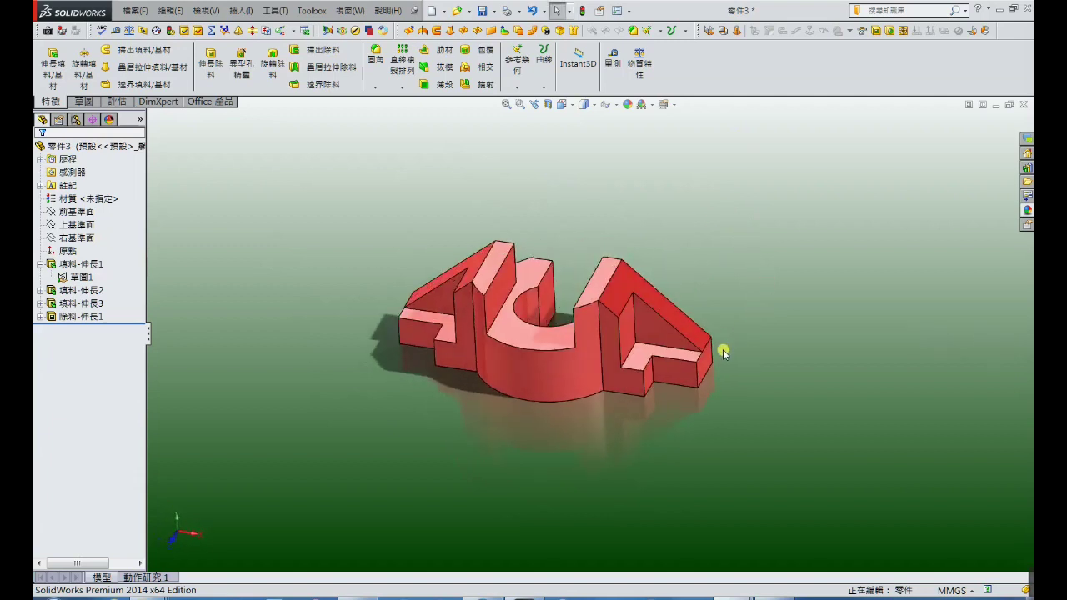
{"action": "left_click", "coordinate": [689, 373]}
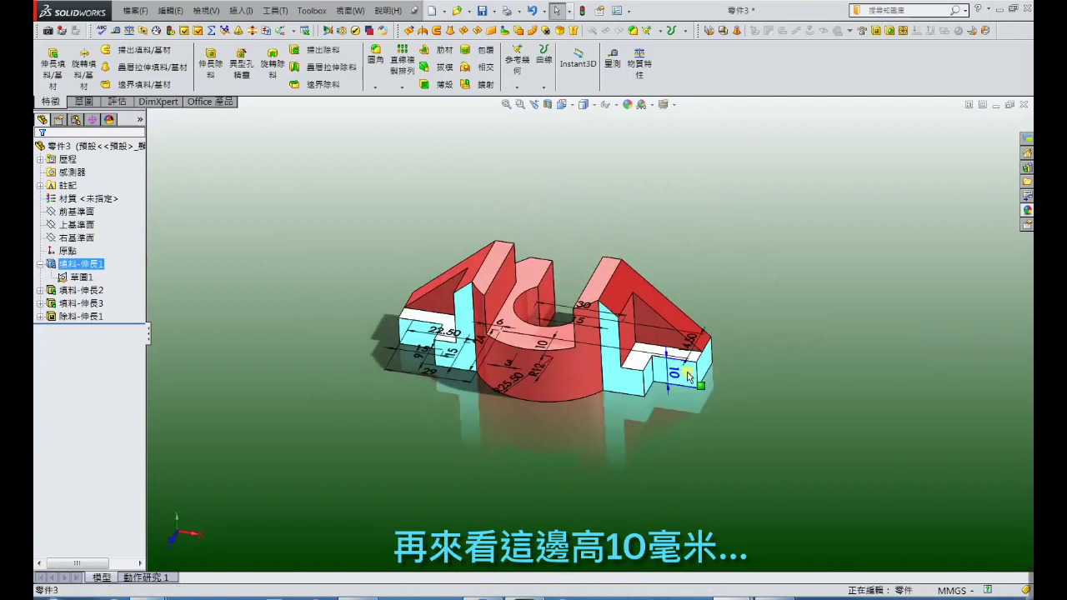
{"action": "left_click", "coordinate": [728, 286]}
{"action": "left_click", "coordinate": [534, 345]}
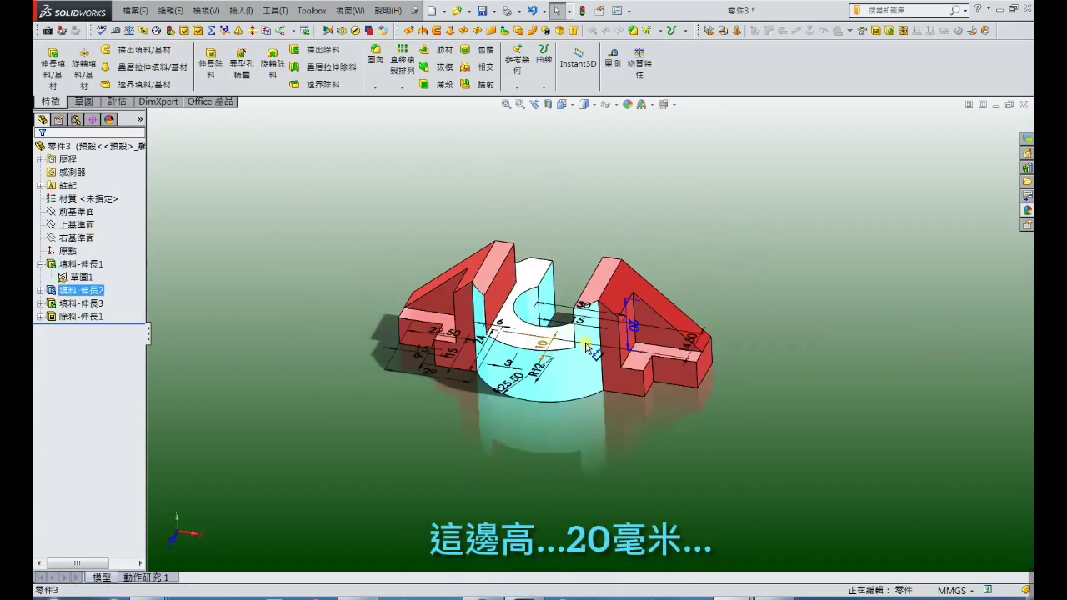
{"action": "left_click", "coordinate": [704, 255]}
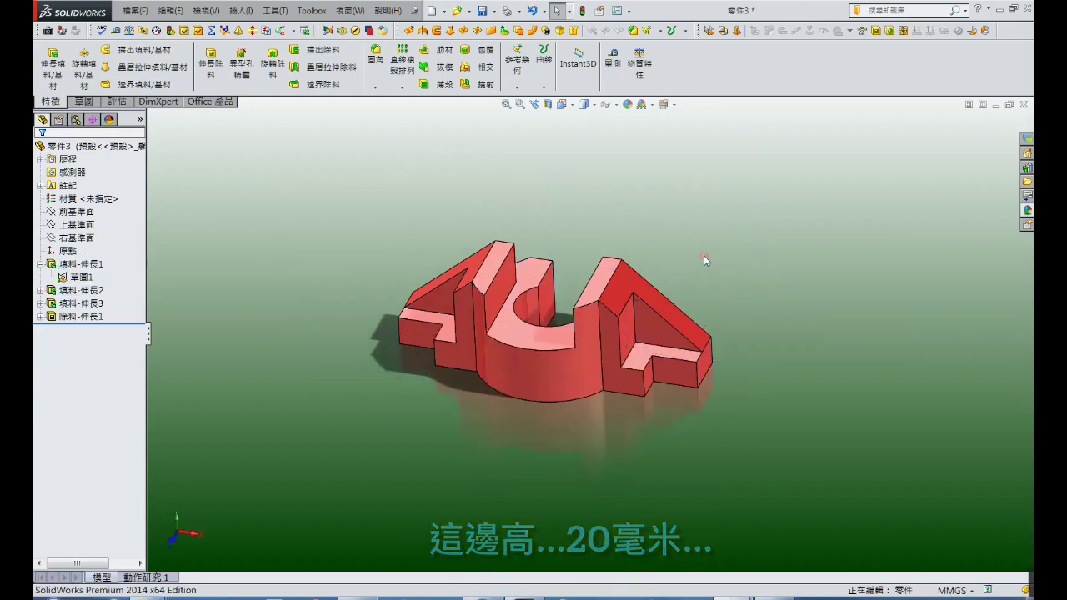
{"action": "left_click", "coordinate": [597, 285]}
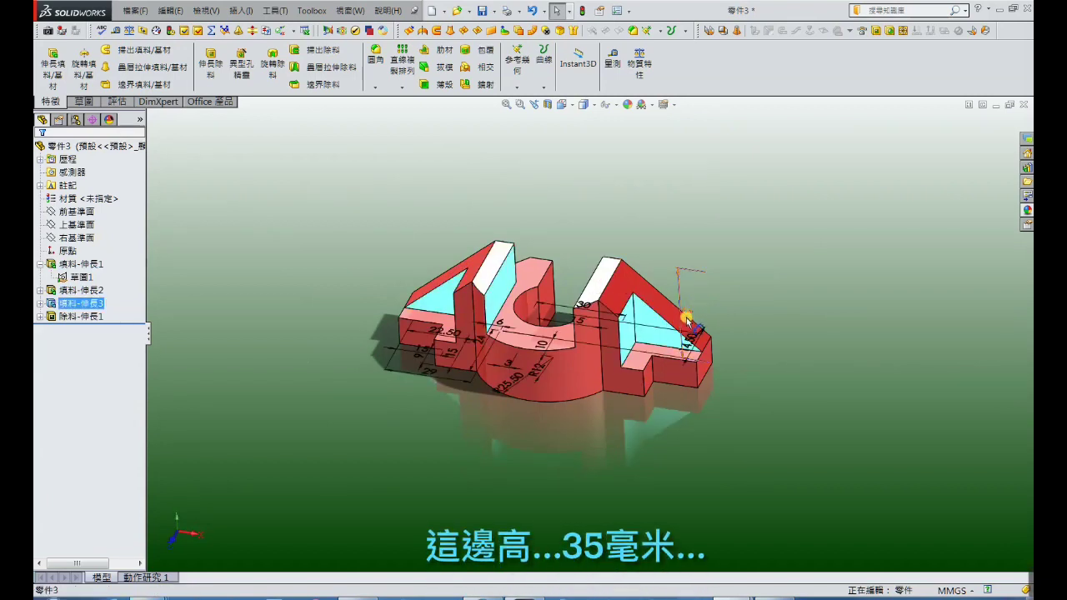
{"action": "left_click", "coordinate": [731, 260]}
{"action": "mouse_move", "coordinate": [717, 218]}
{"action": "middle_mouse_down"}
{"action": "mouse_move", "coordinate": [695, 205]}
{"action": "mouse_move", "coordinate": [544, 254]}
{"action": "mouse_move", "coordinate": [489, 326]}
{"action": "mouse_move", "coordinate": [713, 331]}
{"action": "mouse_move", "coordinate": [660, 406]}
{"action": "mouse_move", "coordinate": [707, 353]}
{"action": "mouse_move", "coordinate": [667, 350]}
{"action": "mouse_move", "coordinate": [671, 407]}
{"action": "mouse_move", "coordinate": [703, 353]}
{"action": "mouse_move", "coordinate": [546, 374]}
{"action": "mouse_move", "coordinate": [473, 411]}
{"action": "mouse_move", "coordinate": [506, 472]}
{"action": "mouse_move", "coordinate": [705, 376]}
{"action": "mouse_move", "coordinate": [672, 348]}
{"action": "mouse_move", "coordinate": [691, 303]}
{"action": "mouse_move", "coordinate": [625, 353]}
{"action": "mouse_move", "coordinate": [650, 366]}
{"action": "mouse_move", "coordinate": [669, 351]}
{"action": "mouse_move", "coordinate": [678, 312]}
{"action": "mouse_move", "coordinate": [653, 348]}
{"action": "mouse_move", "coordinate": [710, 306]}
{"action": "mouse_move", "coordinate": [702, 319]}
{"action": "middle_mouse_up"}
{"action": "mouse_move", "coordinate": [612, 326]}
{"action": "middle_mouse_down"}
{"action": "mouse_move", "coordinate": [610, 386]}
{"action": "mouse_move", "coordinate": [606, 305]}
{"action": "mouse_move", "coordinate": [520, 358]}
{"action": "mouse_move", "coordinate": [588, 326]}
{"action": "mouse_move", "coordinate": [583, 351]}
{"action": "middle_mouse_up"}
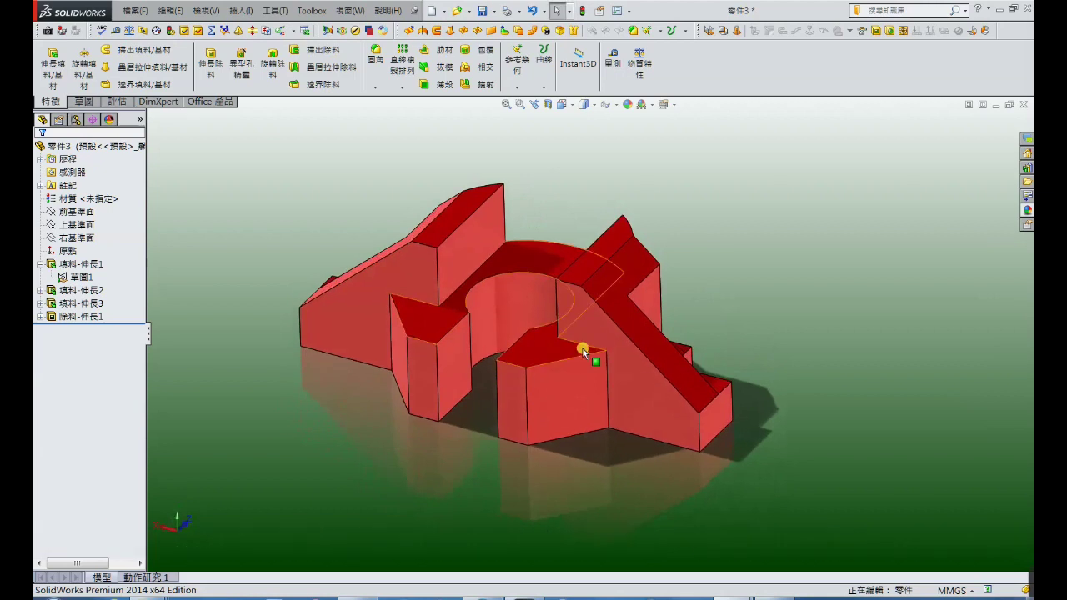
{"action": "scroll", "coordinate": [566, 303], "scroll_direction": "down", "scroll_amount": 2}
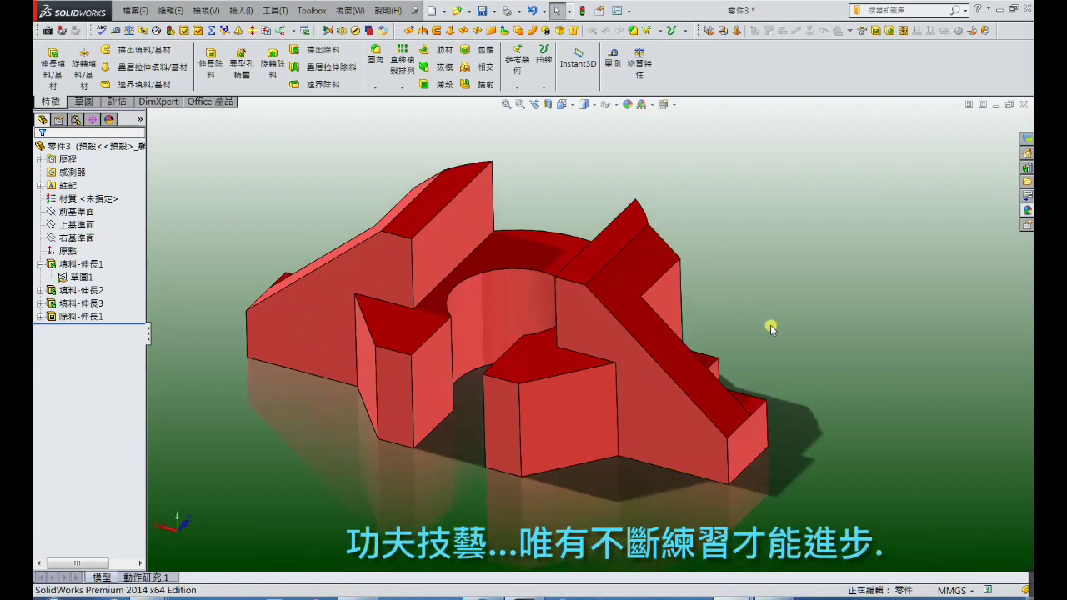
{"action": "mouse_move", "coordinate": [770, 326]}
{"action": "middle_mouse_down"}
{"action": "mouse_move", "coordinate": [826, 181]}
{"action": "mouse_move", "coordinate": [773, 300]}
{"action": "mouse_move", "coordinate": [786, 241]}
{"action": "mouse_move", "coordinate": [787, 298]}
{"action": "mouse_move", "coordinate": [797, 260]}
{"action": "mouse_move", "coordinate": [845, 211]}
{"action": "mouse_move", "coordinate": [860, 233]}
{"action": "mouse_move", "coordinate": [753, 241]}
{"action": "mouse_move", "coordinate": [550, 319]}
{"action": "mouse_move", "coordinate": [565, 405]}
{"action": "mouse_move", "coordinate": [543, 486]}
{"action": "mouse_move", "coordinate": [567, 417]}
{"action": "mouse_move", "coordinate": [586, 400]}
{"action": "mouse_move", "coordinate": [564, 446]}
{"action": "mouse_move", "coordinate": [588, 375]}
{"action": "mouse_move", "coordinate": [575, 374]}
{"action": "mouse_move", "coordinate": [572, 342]}
{"action": "mouse_move", "coordinate": [579, 390]}
{"action": "middle_mouse_up"}
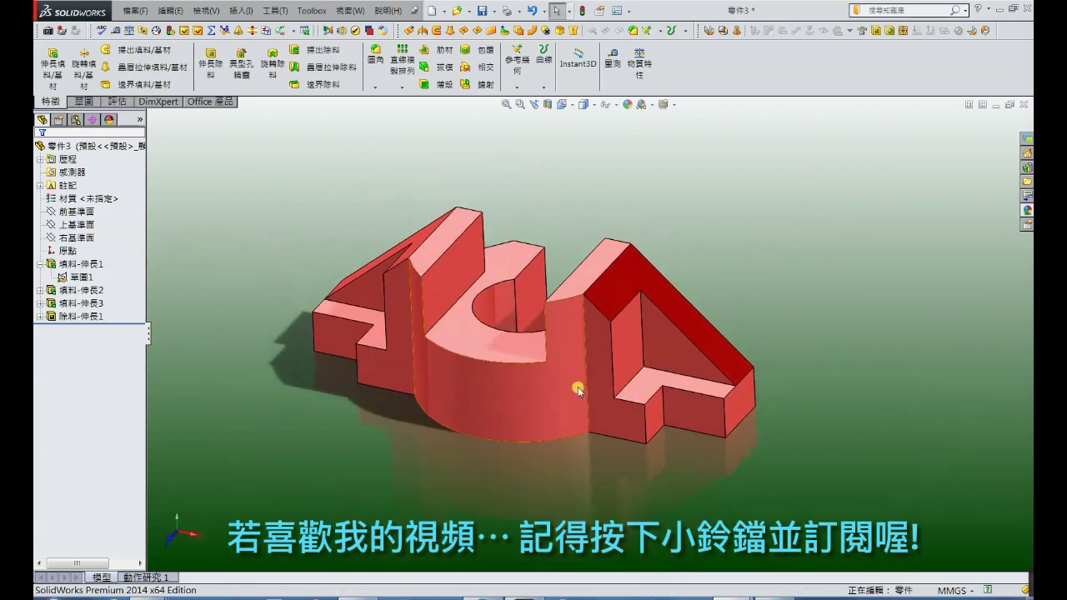